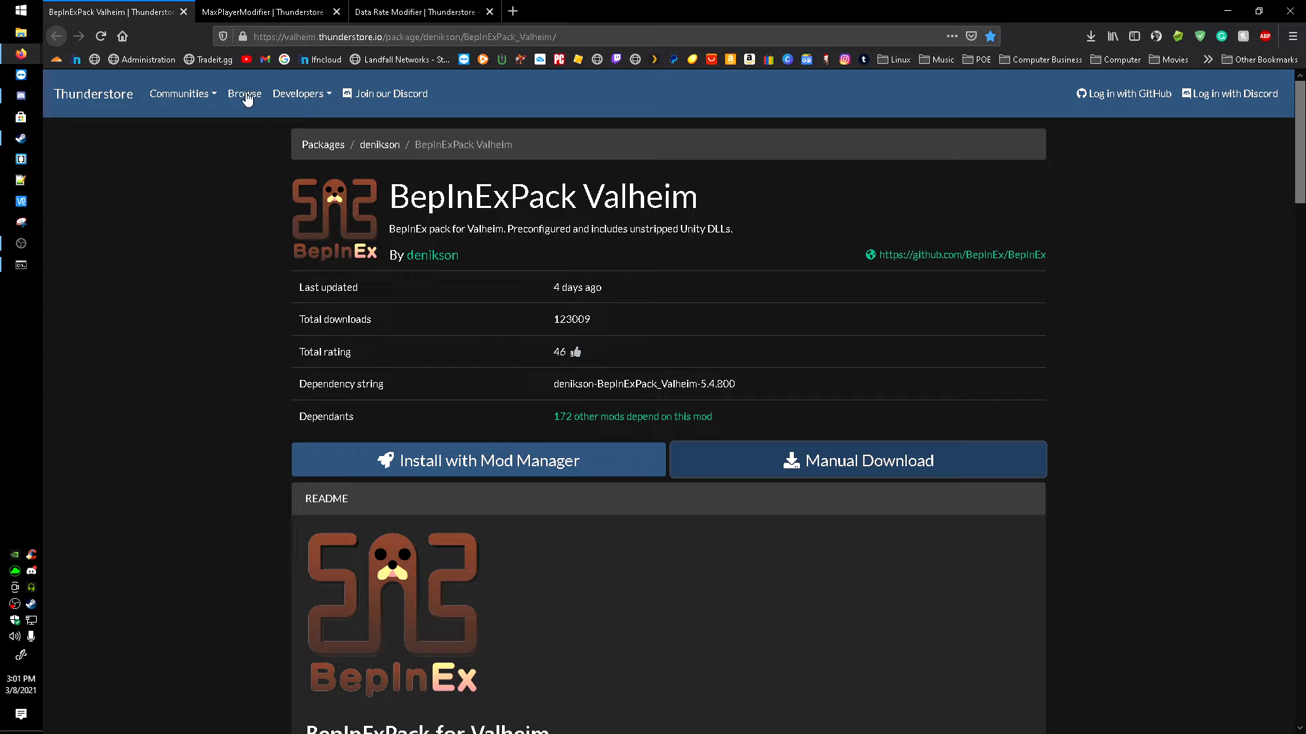
Step: Manually download the BepInExPack Valheim 5.4.800 zip from its Thunderstore page and save it in the Downloads folder
{"action": "left_click", "coordinate": [262, 11]}
{"action": "left_click", "coordinate": [415, 11]}
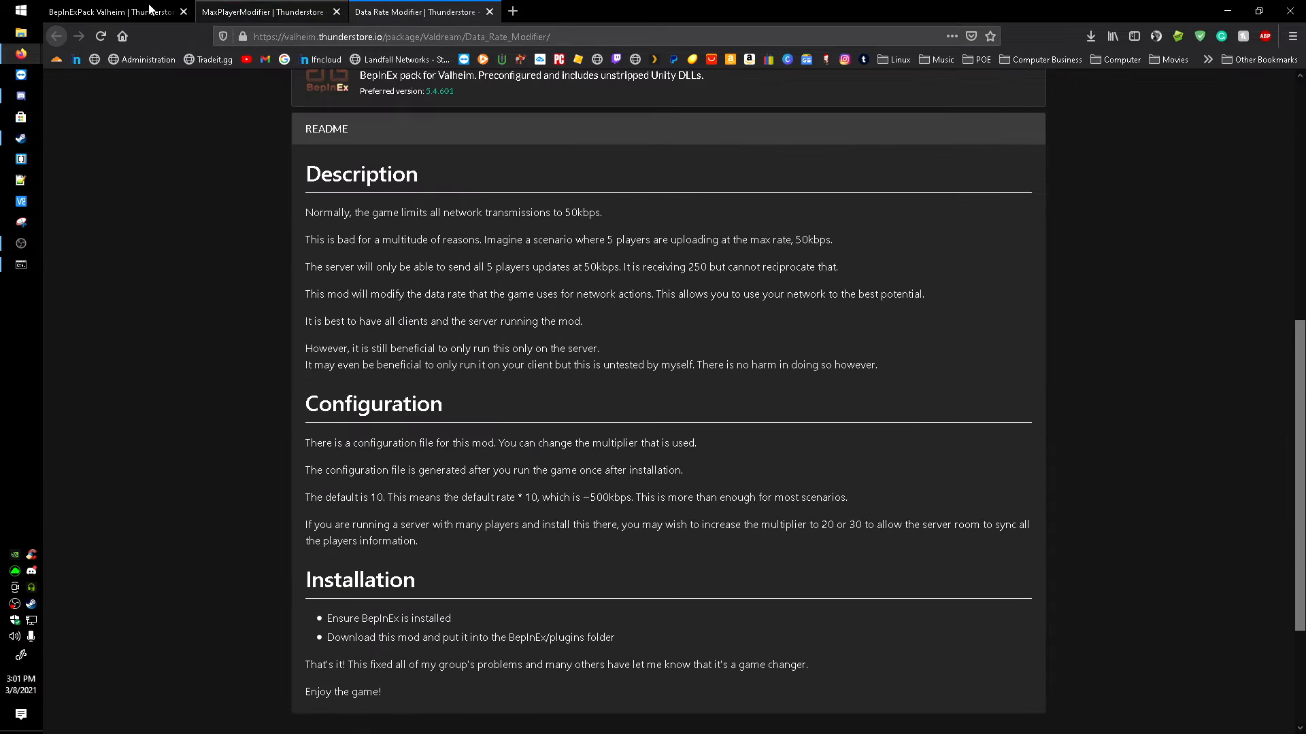
{"action": "left_click", "coordinate": [91, 8]}
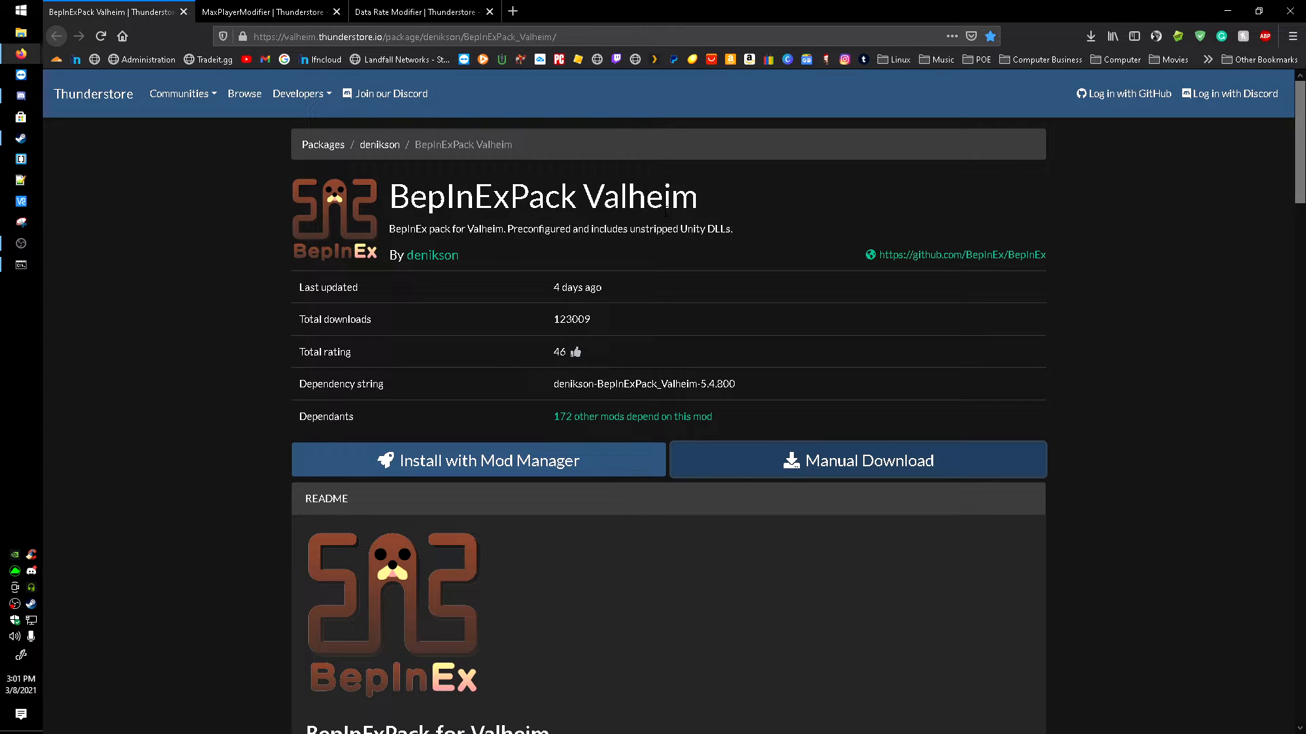
{"action": "left_click", "coordinate": [771, 462]}
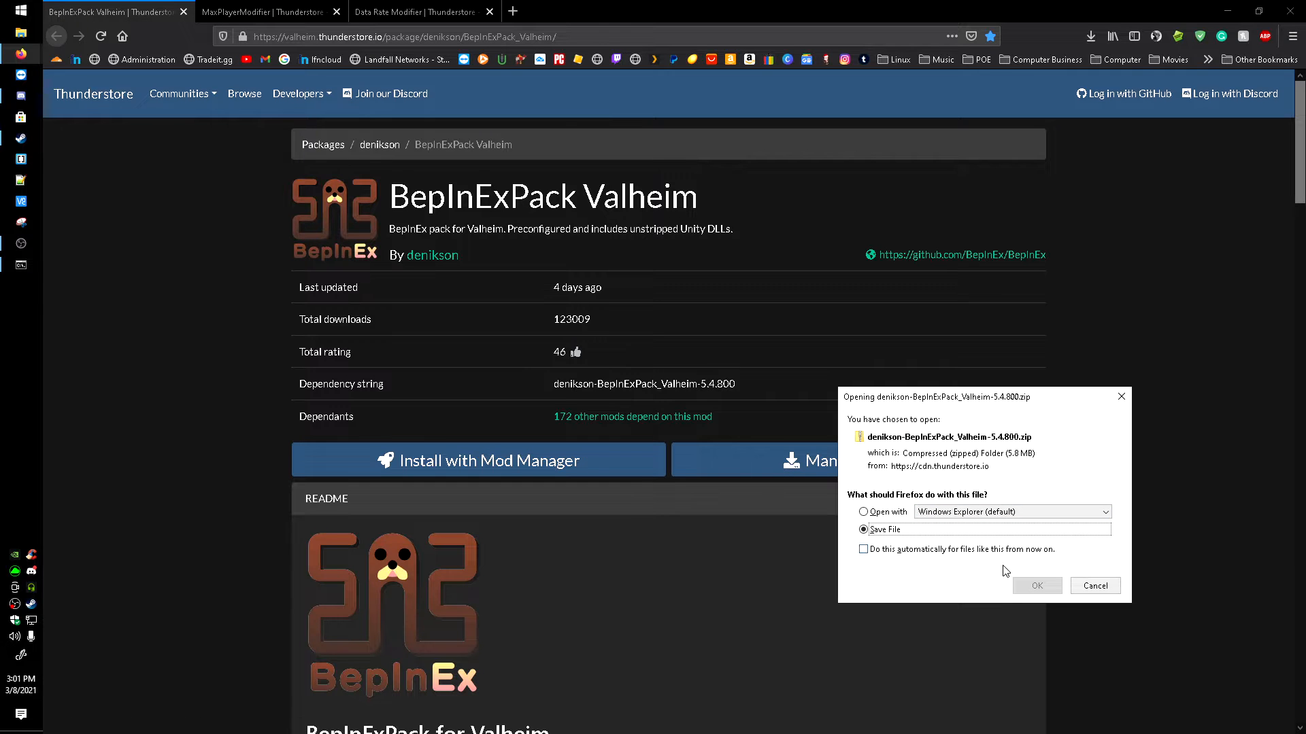
{"action": "left_click", "coordinate": [1037, 586]}
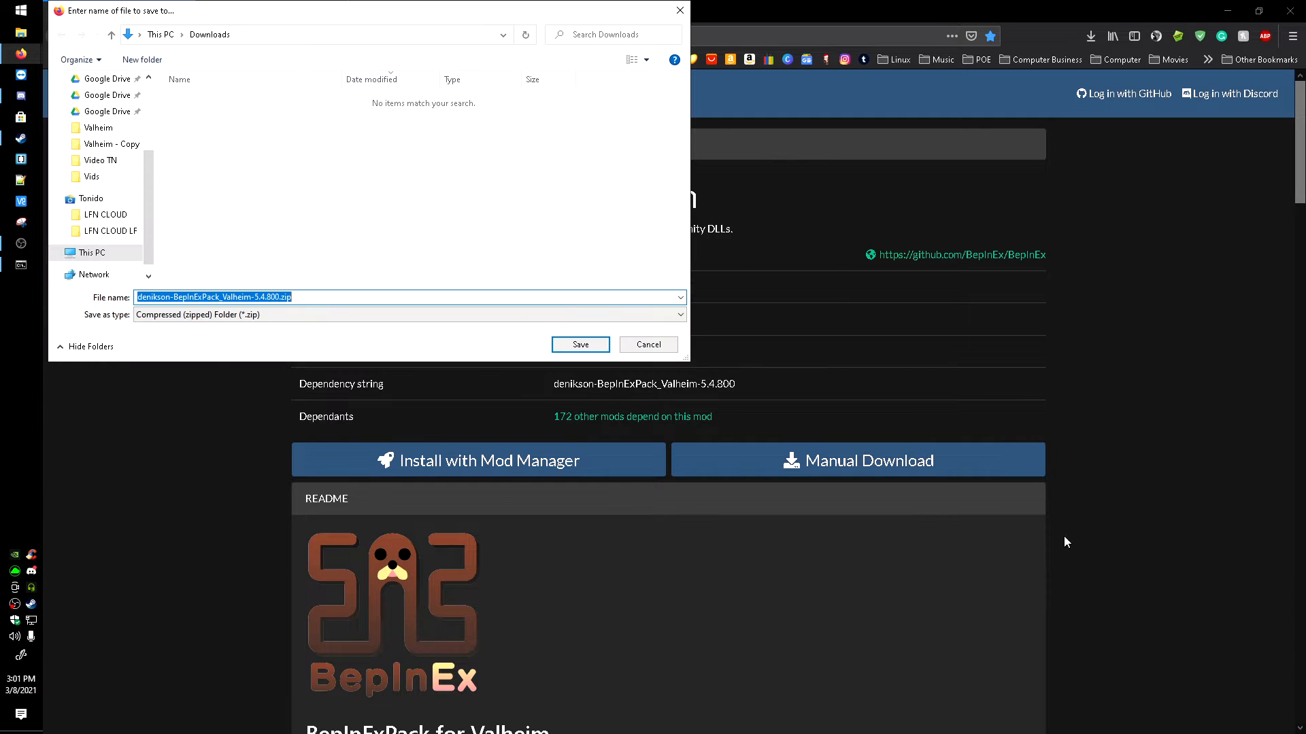
{"action": "left_click", "coordinate": [580, 344]}
Step: Manually download the MaxPlayerModifier 1.0.0 zip from its Thunderstore page and save it in the Downloads folder
{"action": "left_click", "coordinate": [286, 13]}
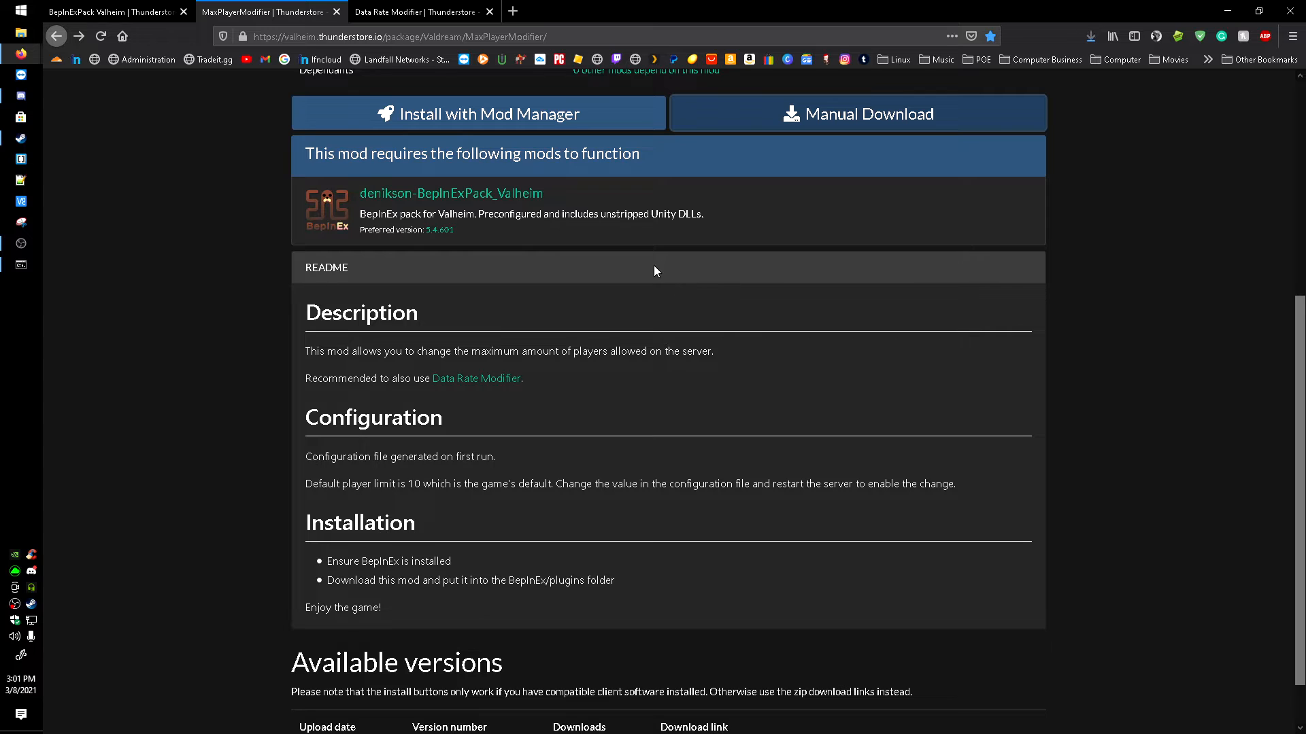
{"action": "scroll", "coordinate": [614, 242], "scroll_direction": "up", "scroll_amount": 2}
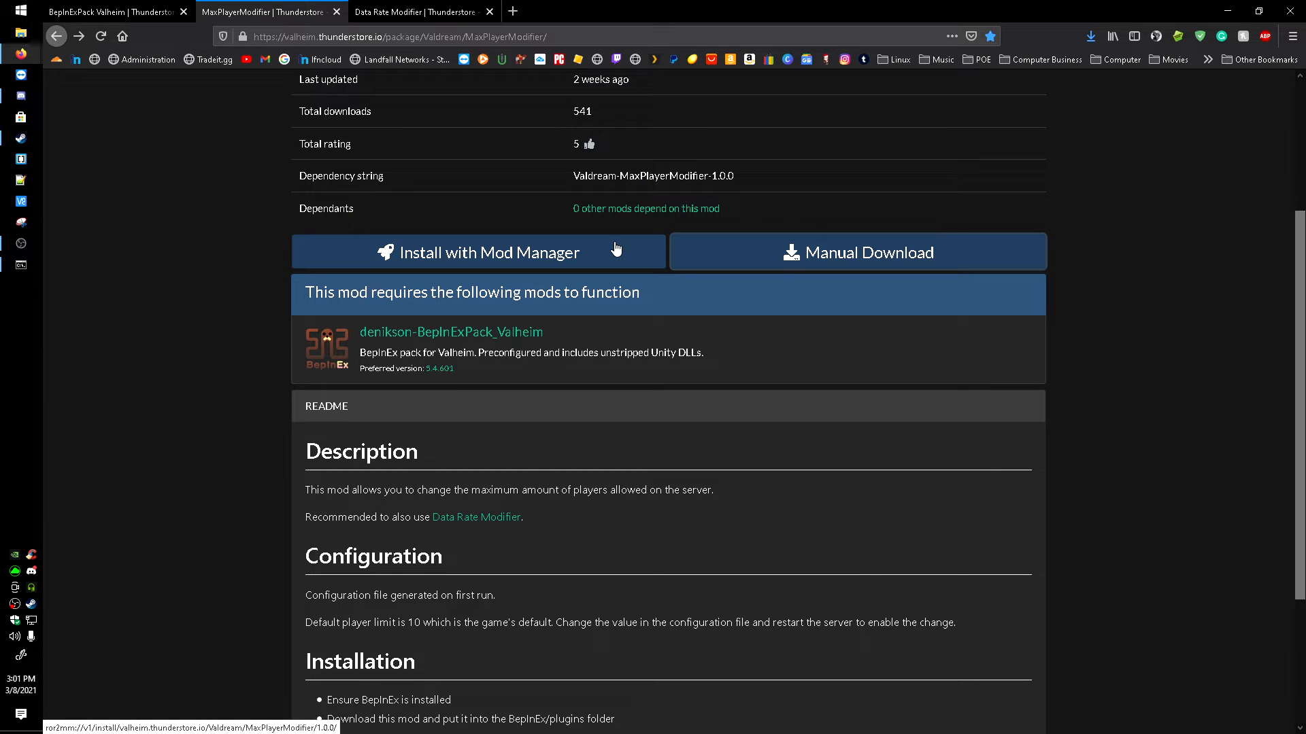
{"action": "left_click", "coordinate": [791, 262]}
{"action": "left_click", "coordinate": [1027, 589]}
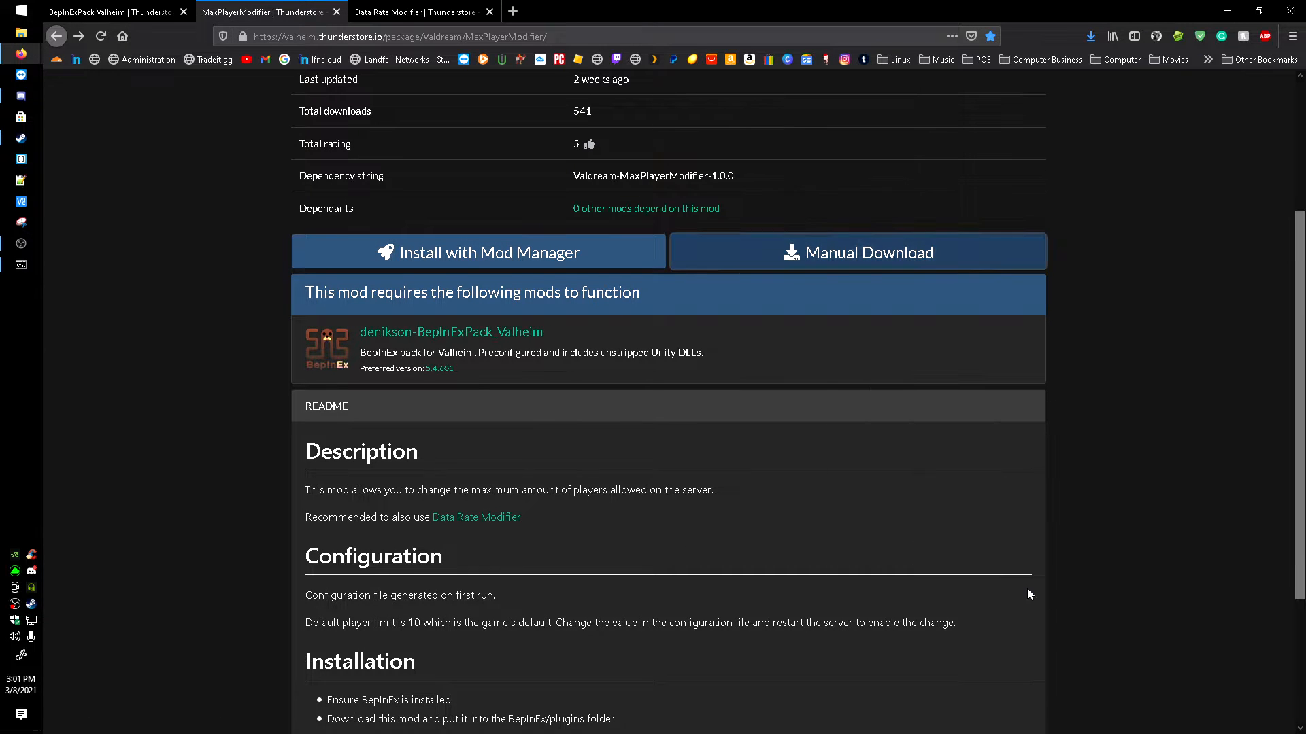
{"action": "left_click", "coordinate": [580, 344]}
Step: Review the Data Rate Modifier and MaxPlayerModifier mod pages, including their descriptions and configuration notes
{"action": "left_click", "coordinate": [462, 14]}
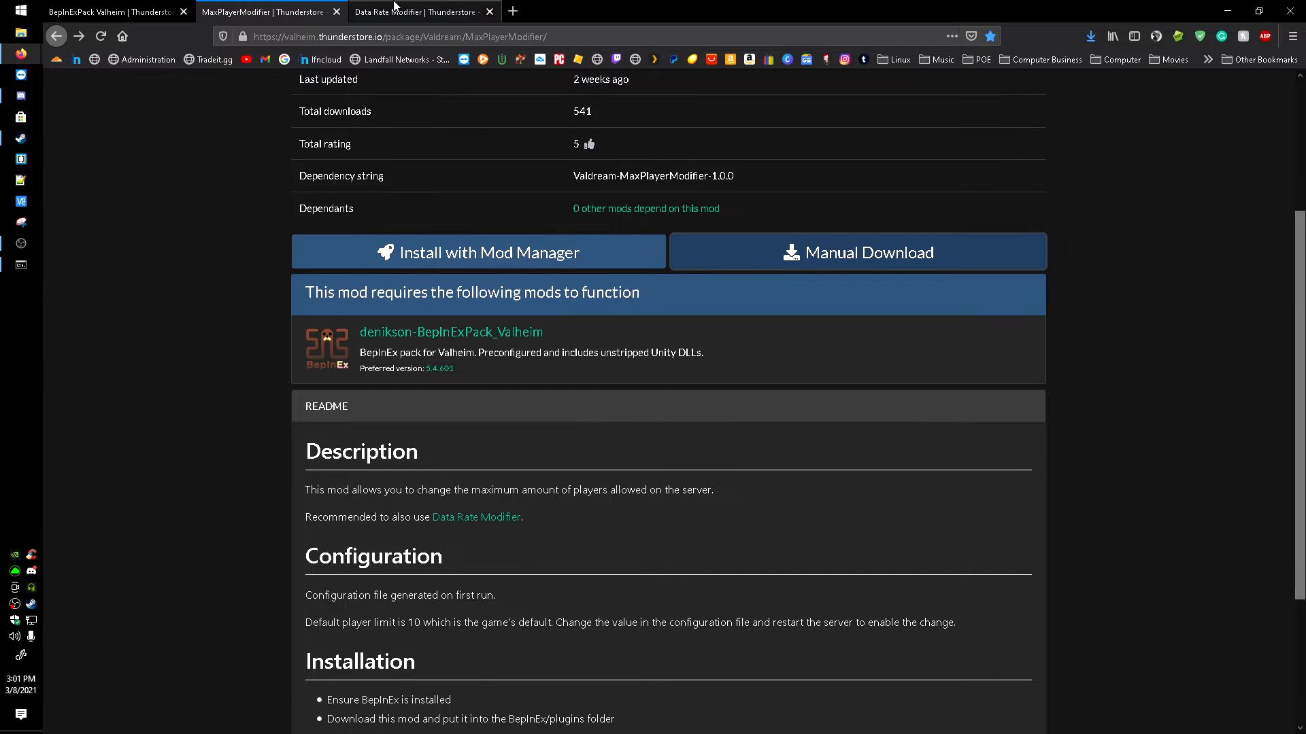
{"action": "scroll", "coordinate": [642, 230], "scroll_direction": "up", "scroll_amount": 4}
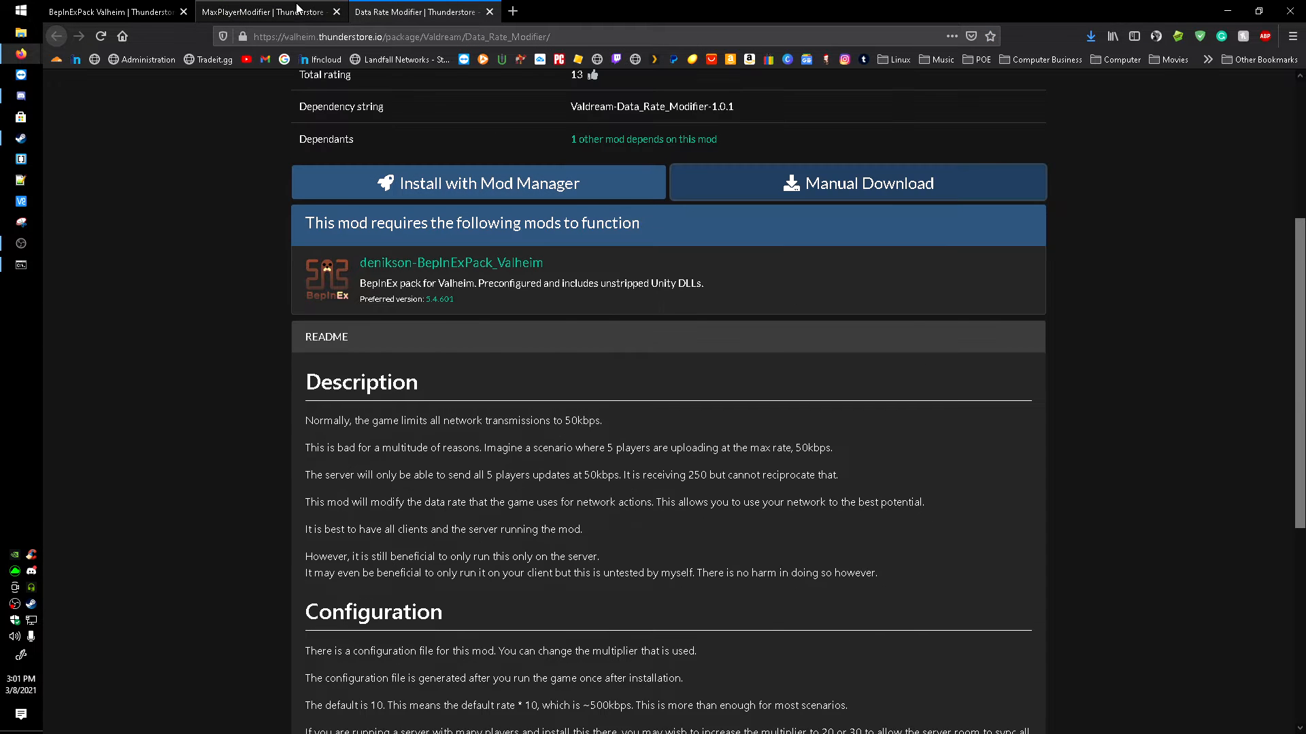
{"action": "left_click", "coordinate": [297, 10]}
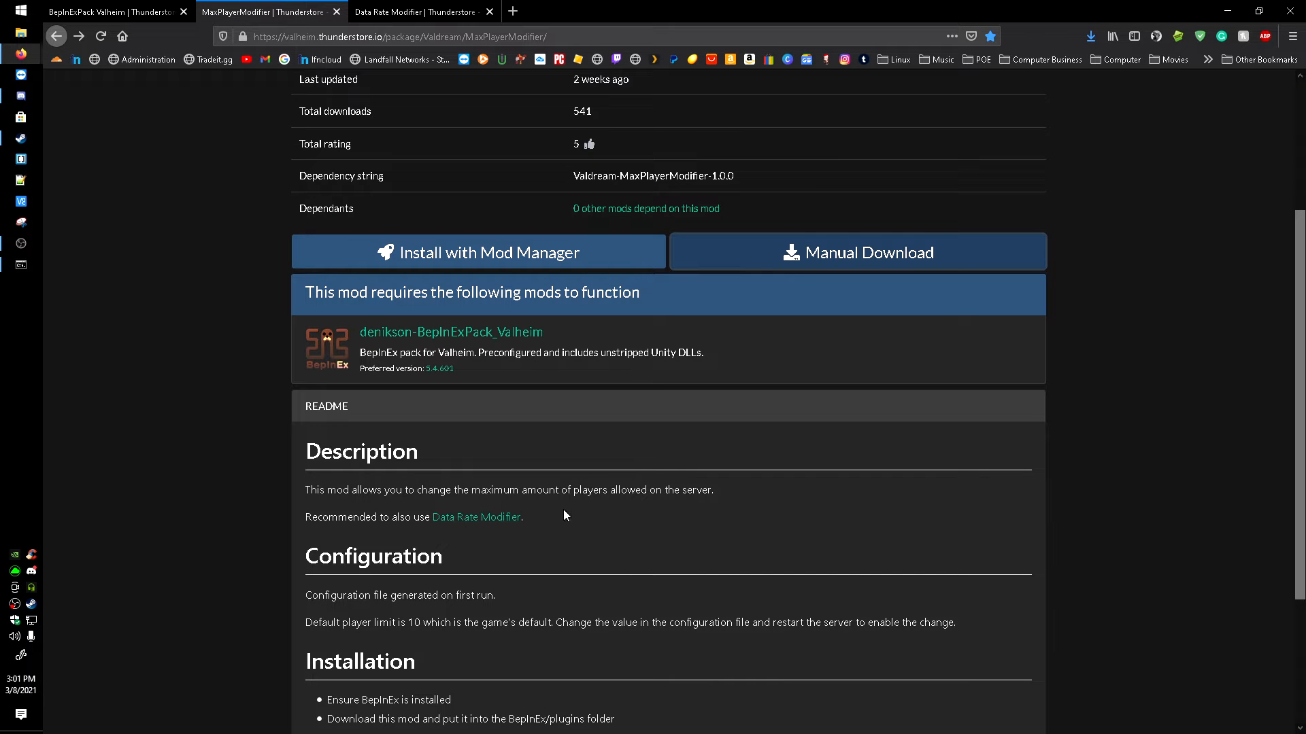
{"action": "scroll", "coordinate": [731, 421], "scroll_direction": "up", "scroll_amount": 3}
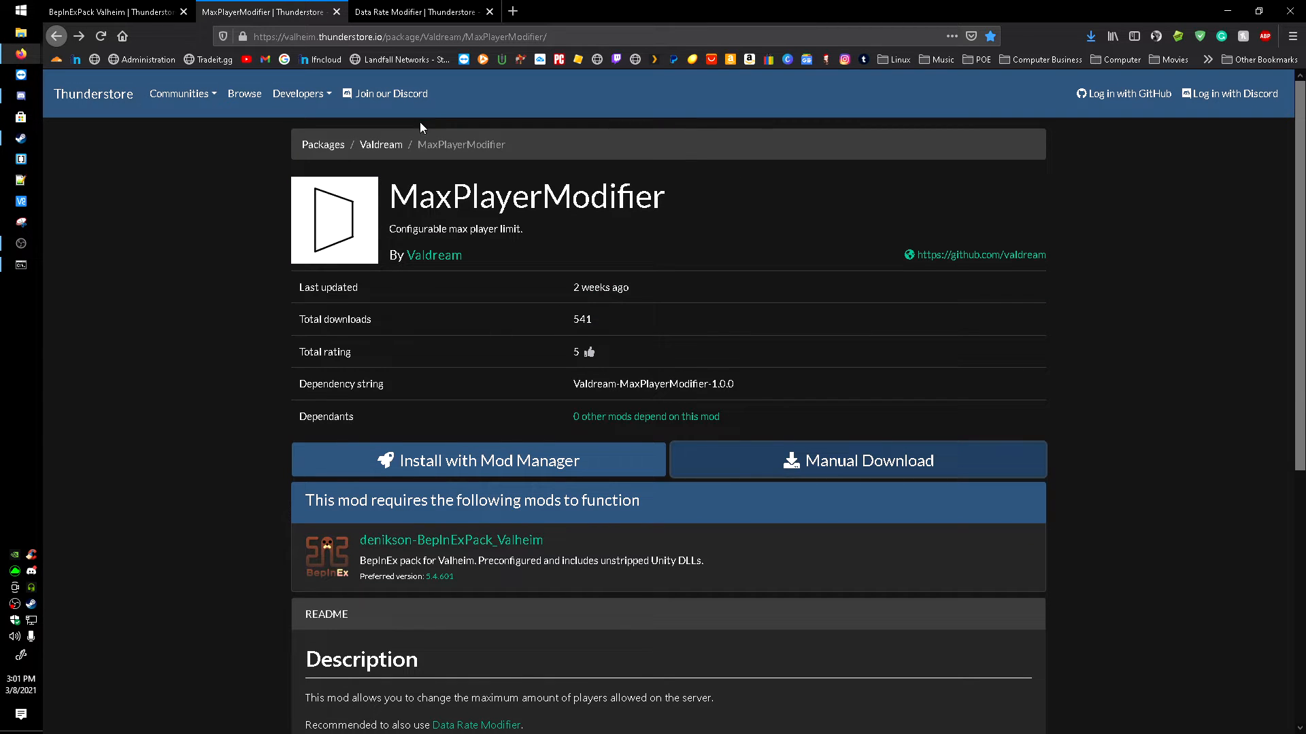
{"action": "scroll", "coordinate": [419, 129], "scroll_direction": "down", "scroll_amount": 5}
{"action": "left_click", "coordinate": [401, 12]}
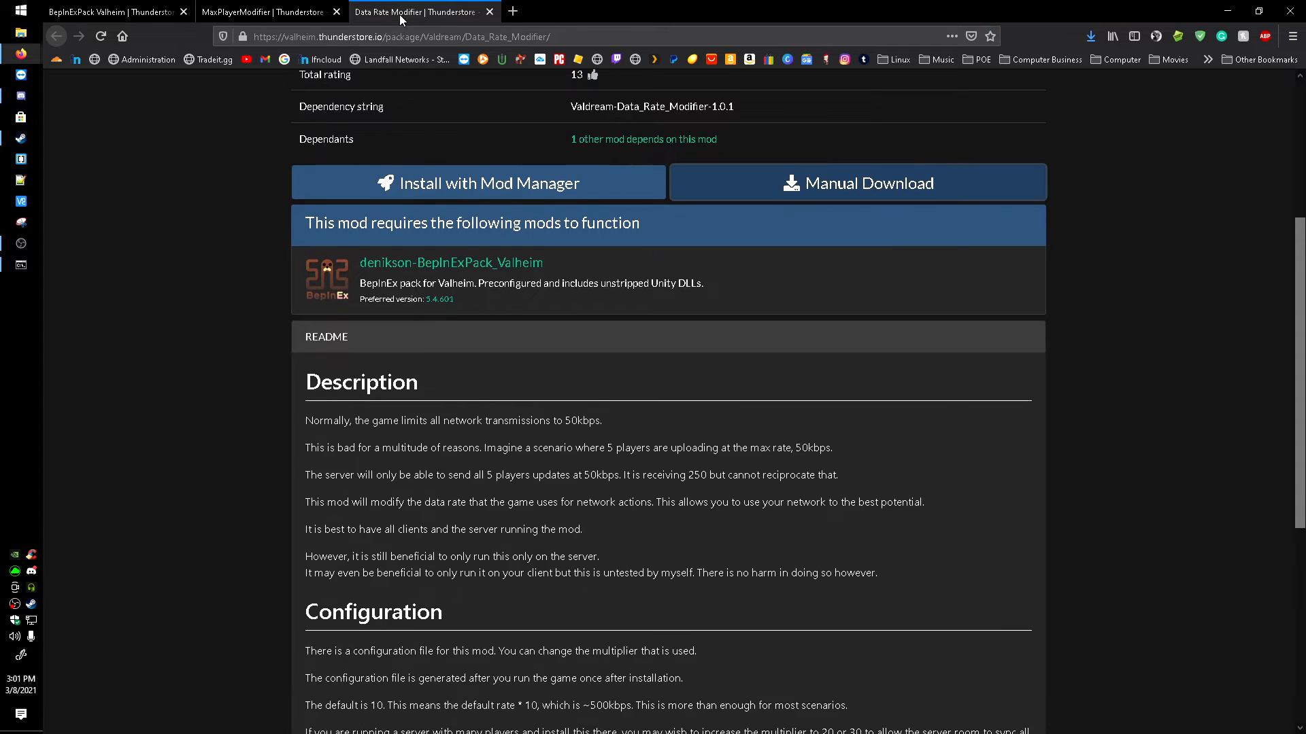
{"action": "scroll", "coordinate": [661, 447], "scroll_direction": "down", "scroll_amount": 1}
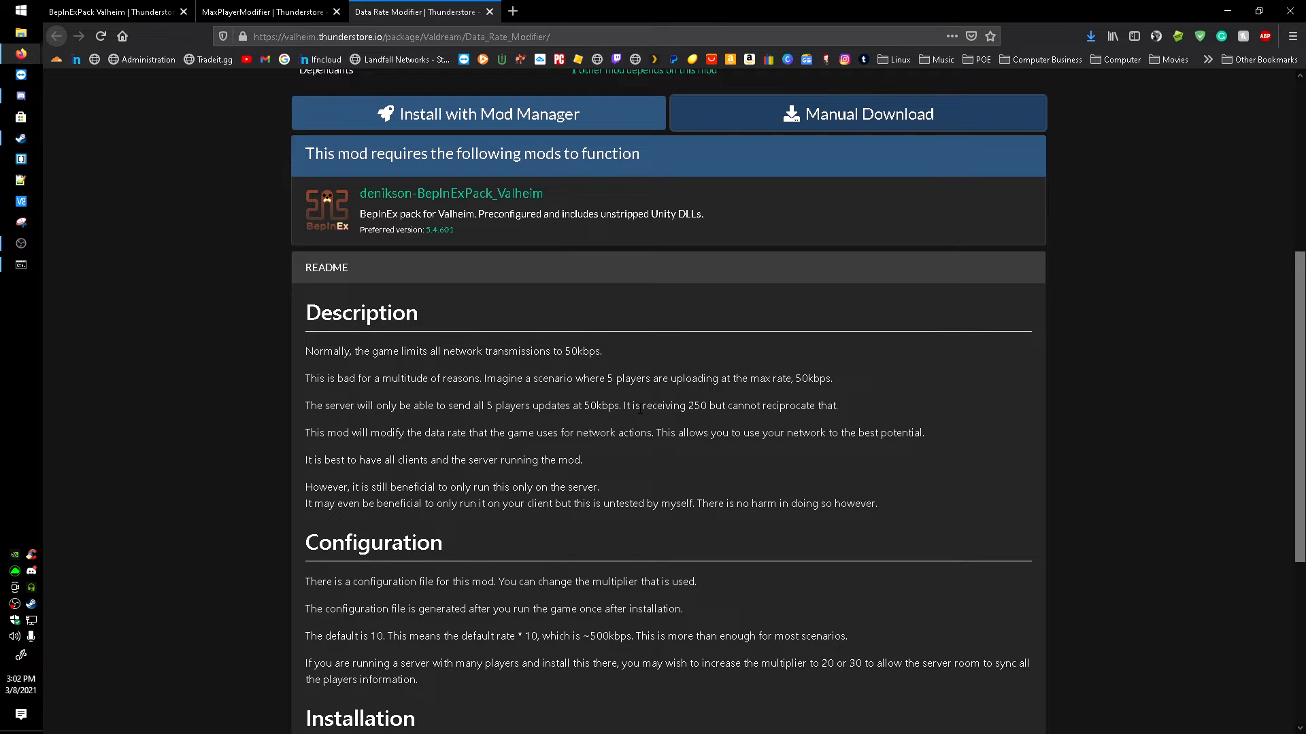
{"action": "scroll", "coordinate": [537, 391], "scroll_direction": "up", "scroll_amount": 4}
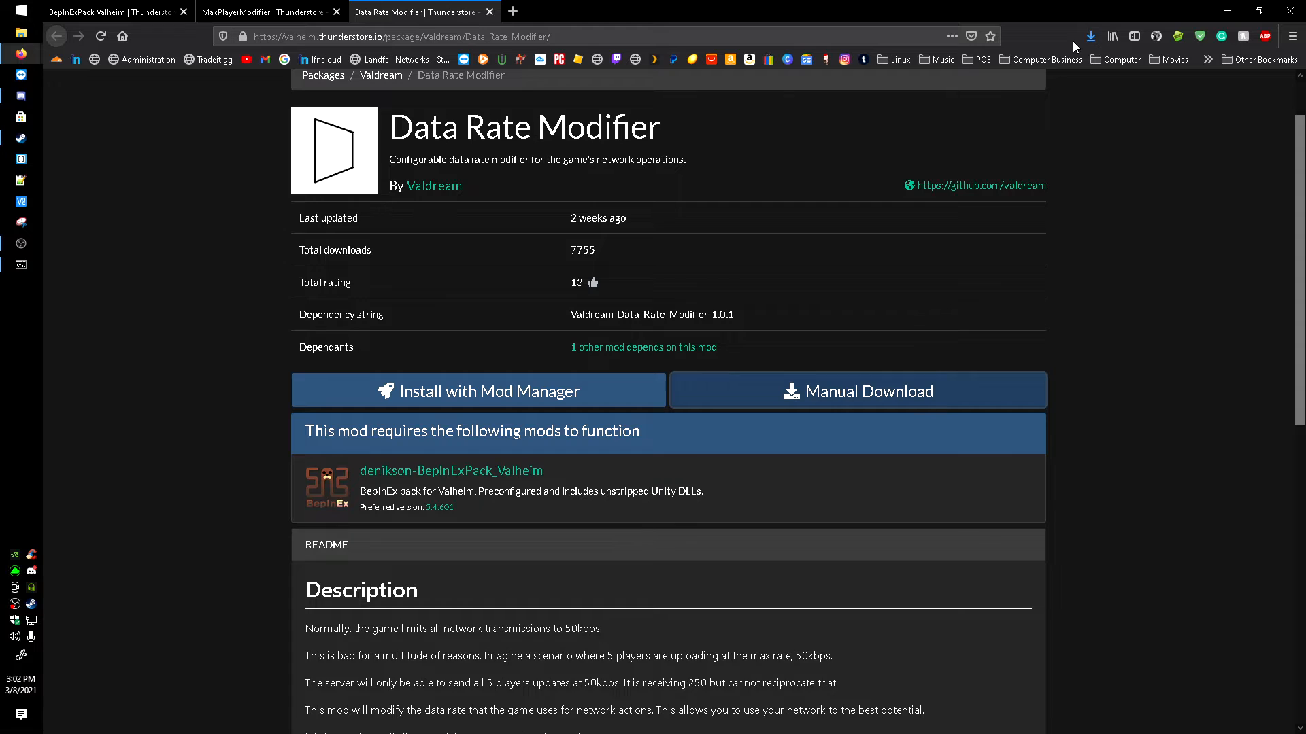
Step: Open the downloaded BepInExPack Valheim zip and copy all contents of its BepInExPack_Valheim folder
{"action": "left_click", "coordinate": [1090, 36]}
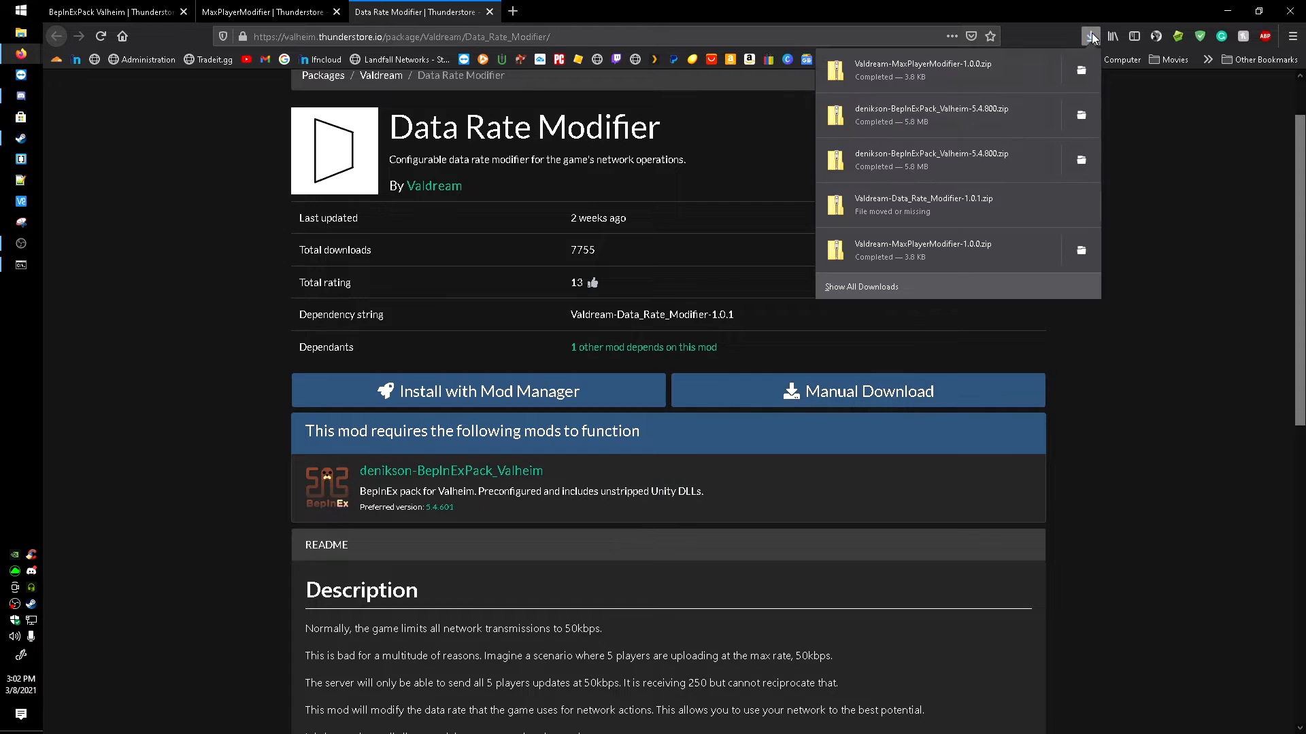
{"action": "left_click", "coordinate": [902, 167]}
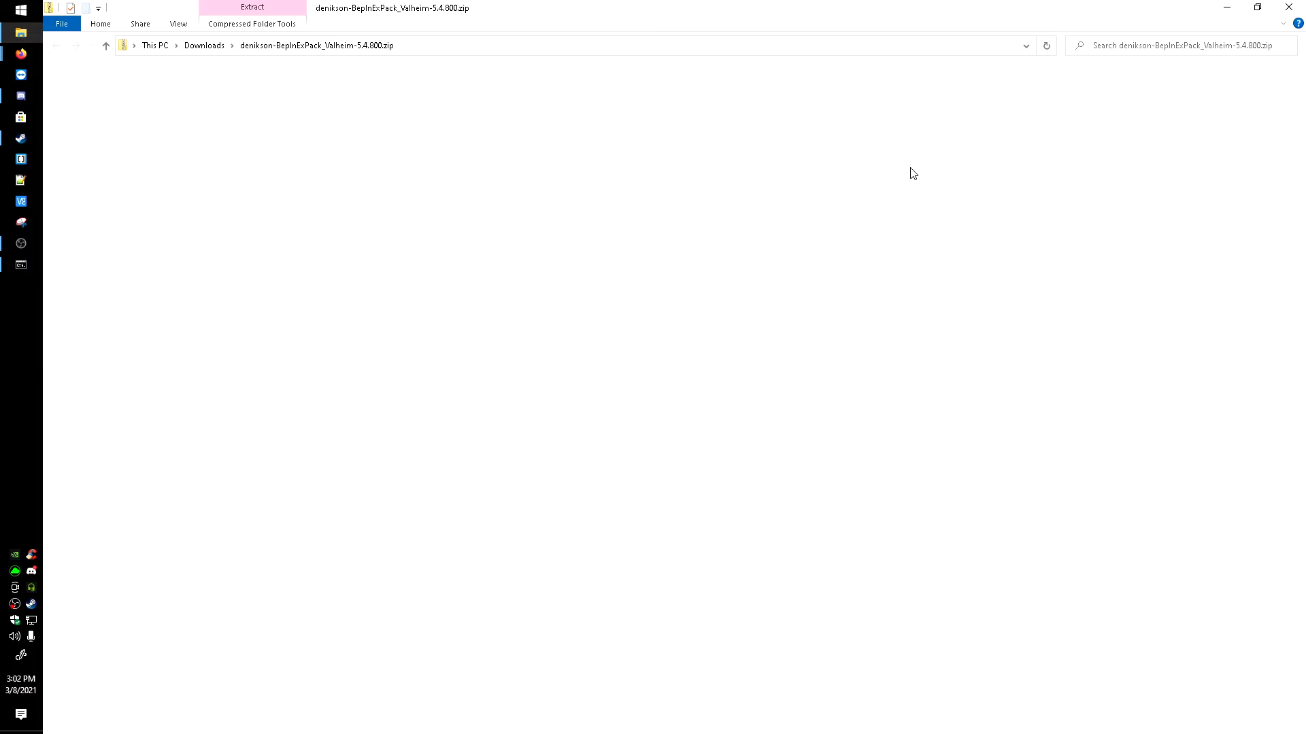
{"action": "double_click", "coordinate": [214, 96]}
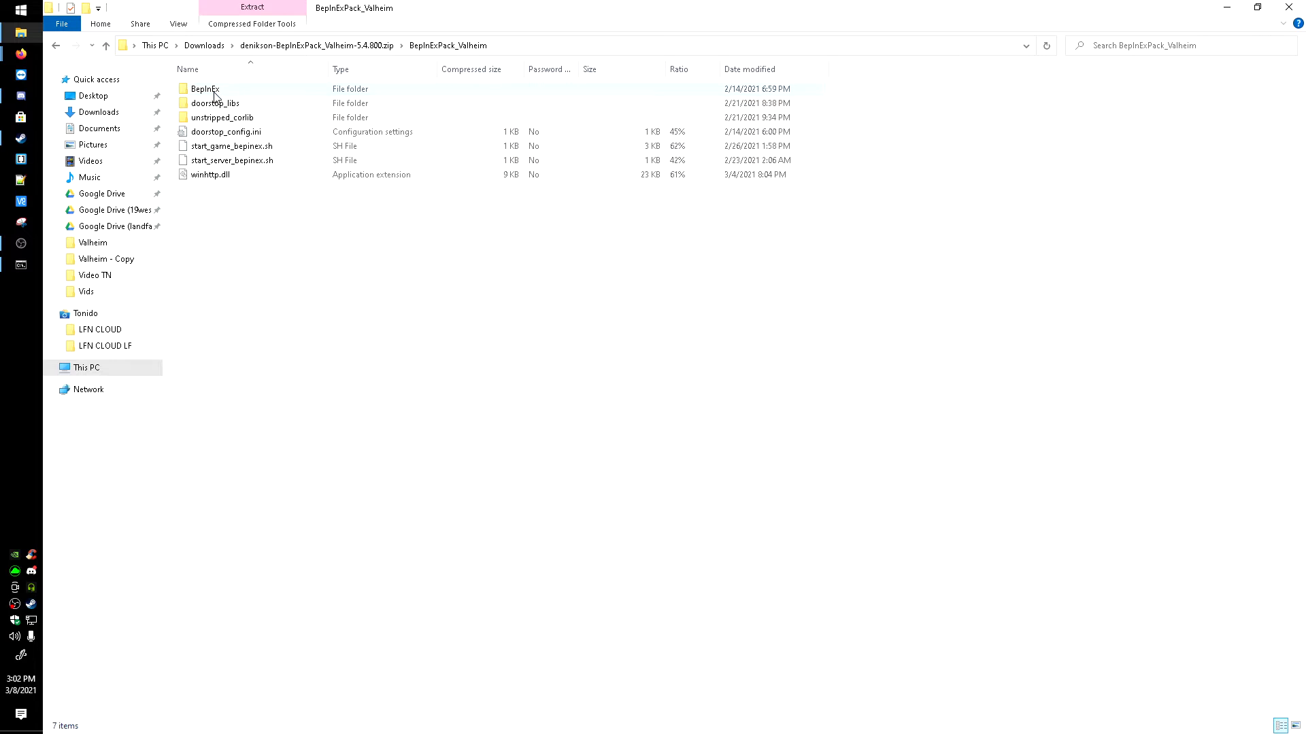
{"action": "left_click_drag", "start_coordinate": [366, 327], "coordinate": [185, 83]}
{"action": "right_click", "coordinate": [265, 167]}
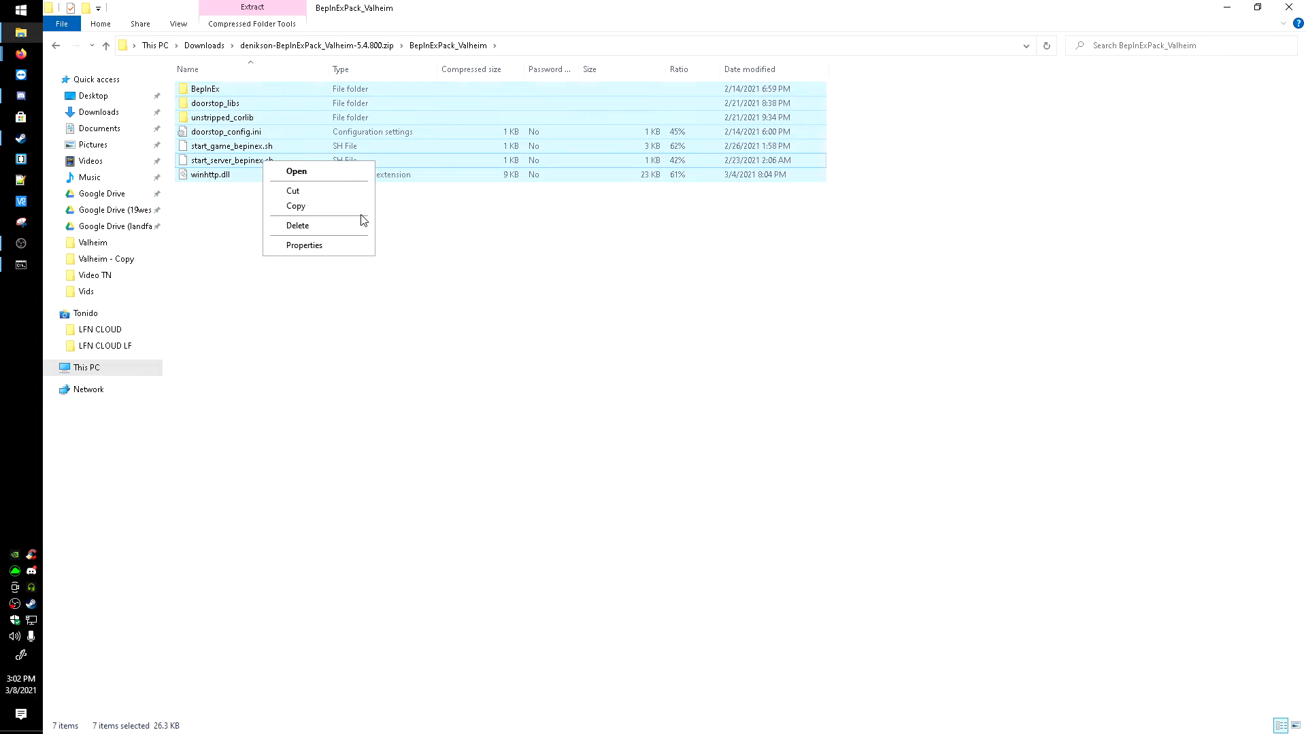
{"action": "left_click", "coordinate": [297, 206]}
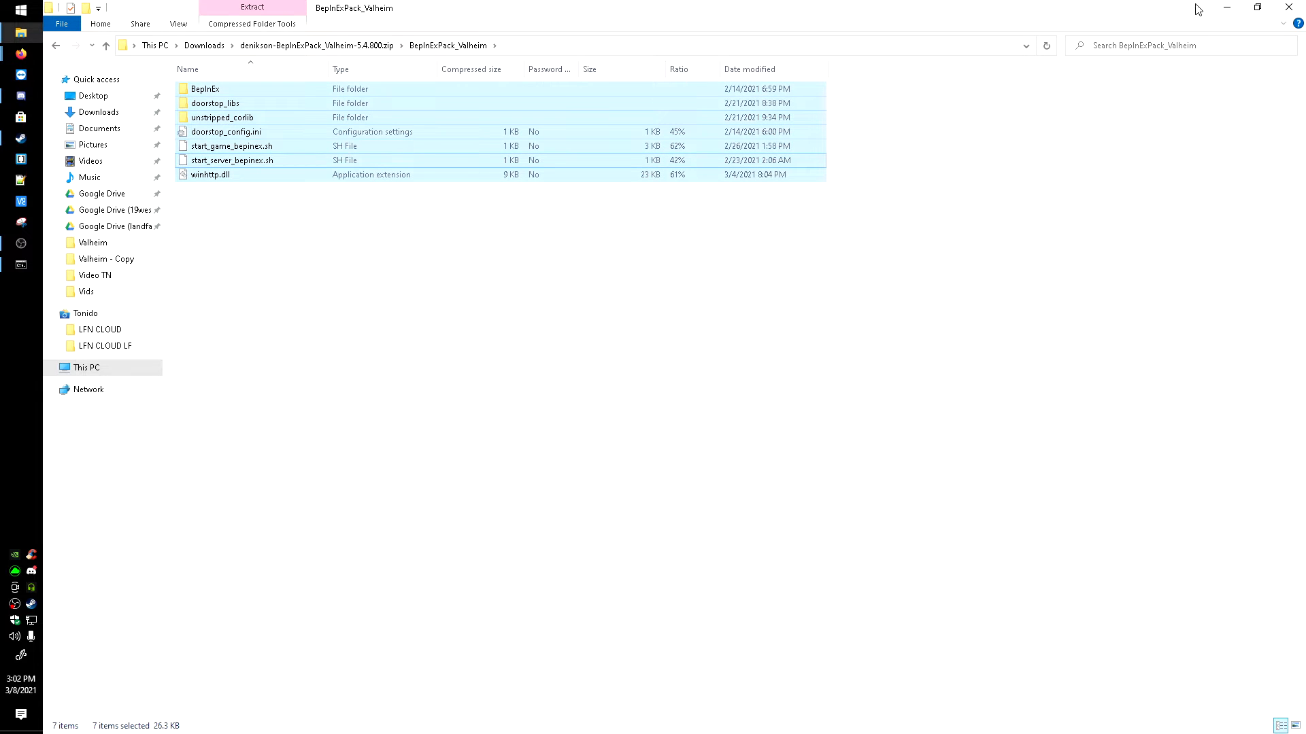
{"action": "left_click", "coordinate": [1227, 9]}
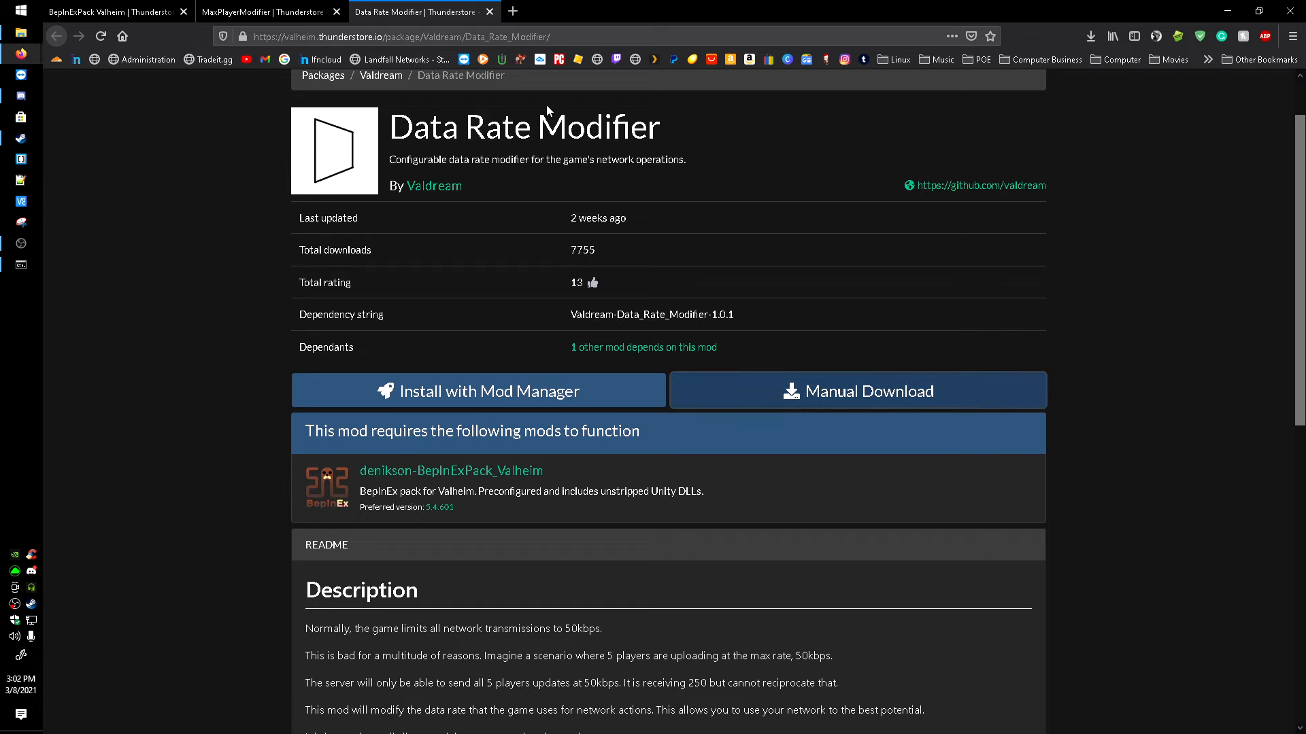
Step: Switch to Steam and open the local install folder of Valheim Dedicated Server from its properties
{"action": "left_click", "coordinate": [21, 138]}
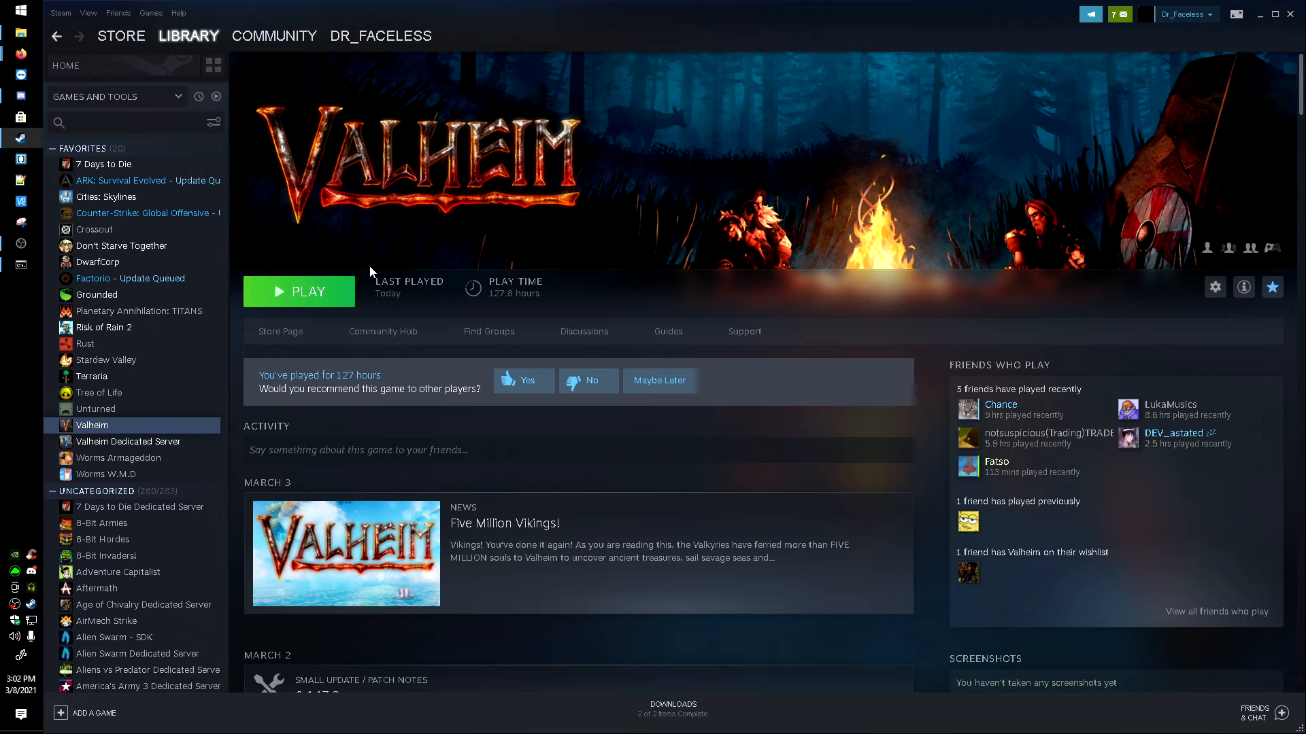
{"action": "left_click", "coordinate": [130, 442]}
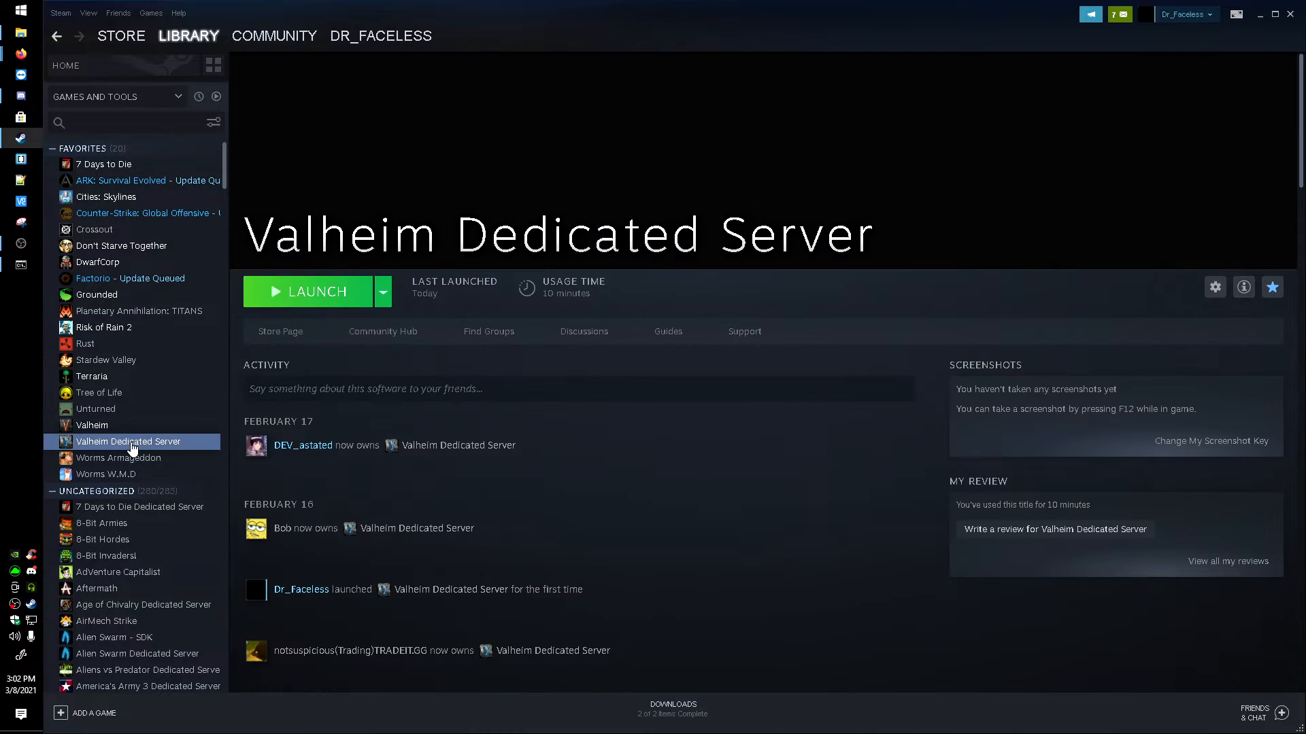
{"action": "right_click", "coordinate": [136, 442]}
{"action": "left_click", "coordinate": [181, 535]}
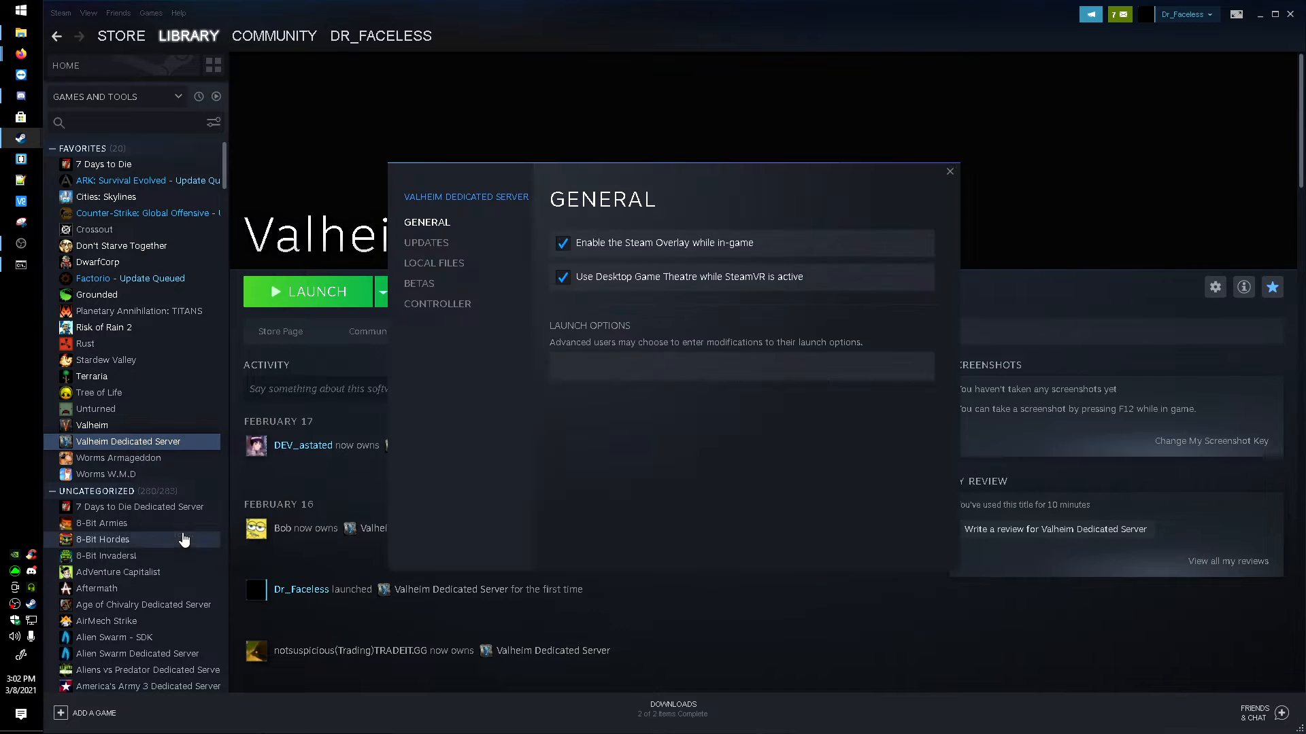
{"action": "left_click", "coordinate": [440, 269]}
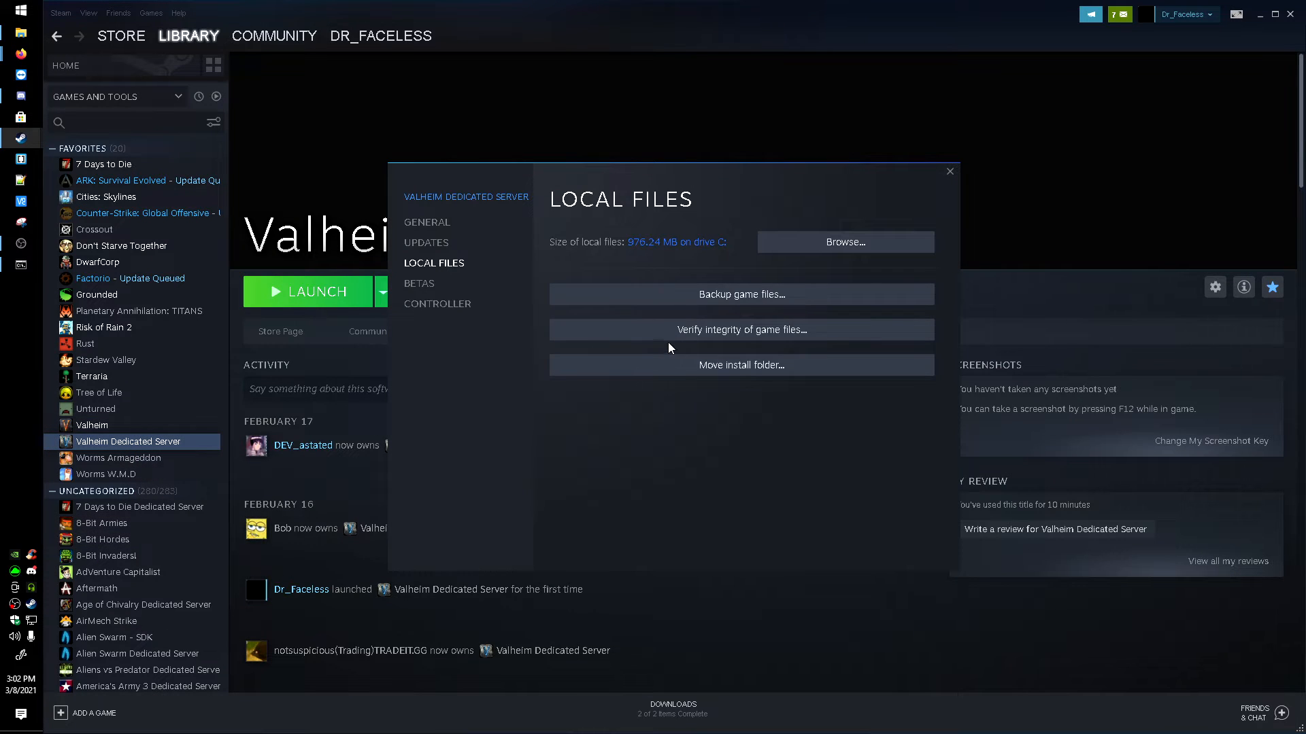
{"action": "left_click", "coordinate": [809, 249]}
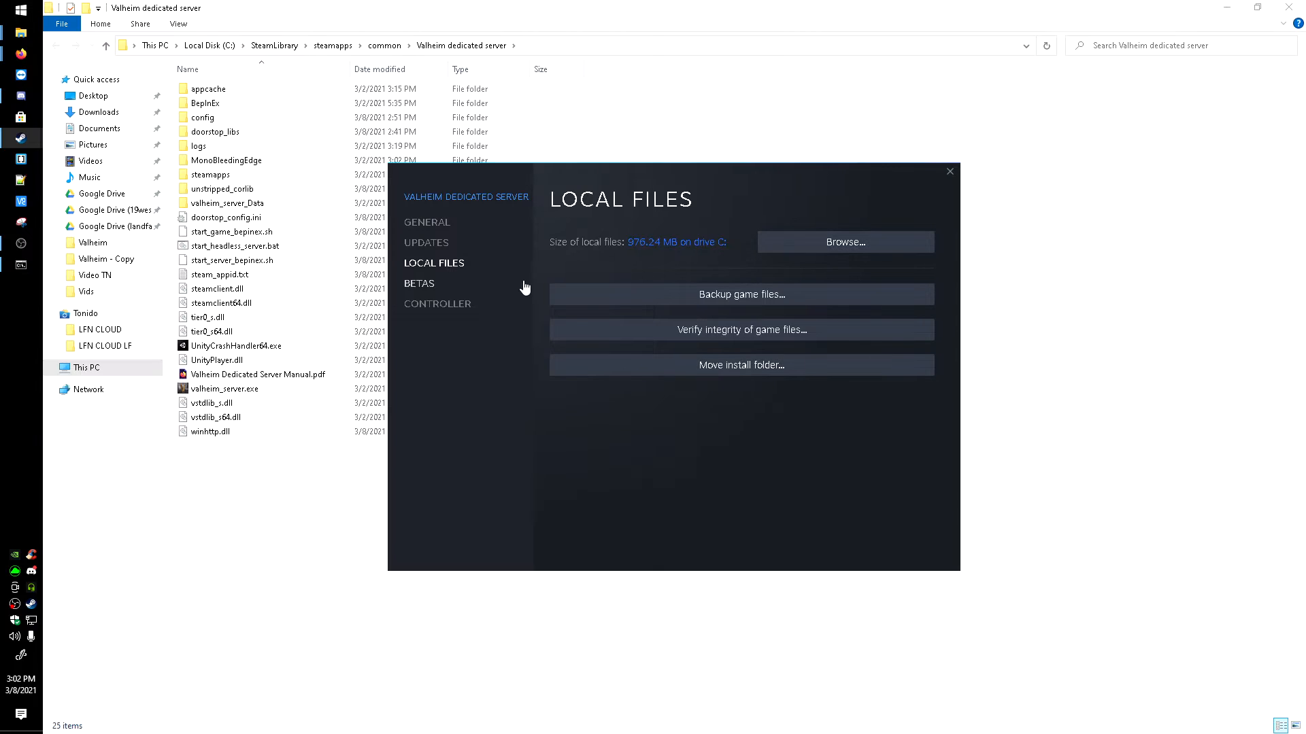
{"action": "left_click", "coordinate": [950, 172]}
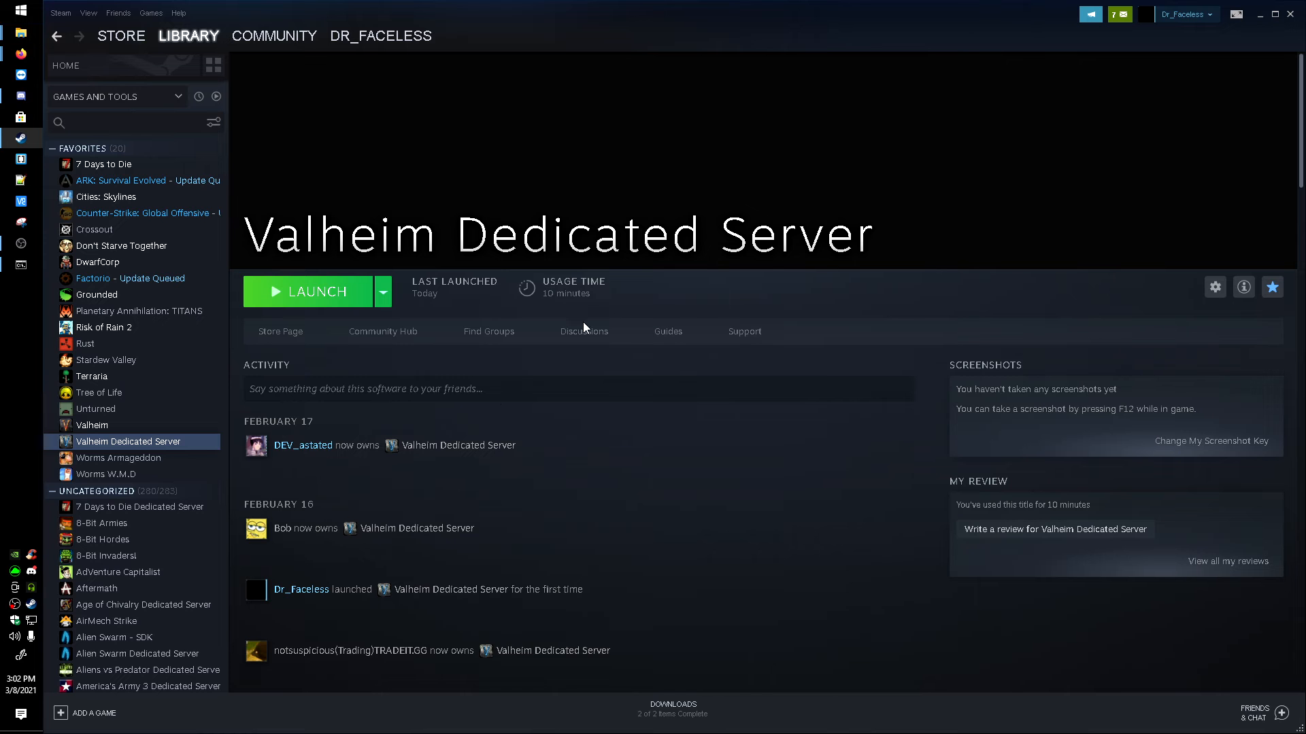
Step: Paste the copied BepInEx files into the Valheim dedicated server folder, replacing the files with the same names
{"action": "mouse_move", "coordinate": [18, 37]}
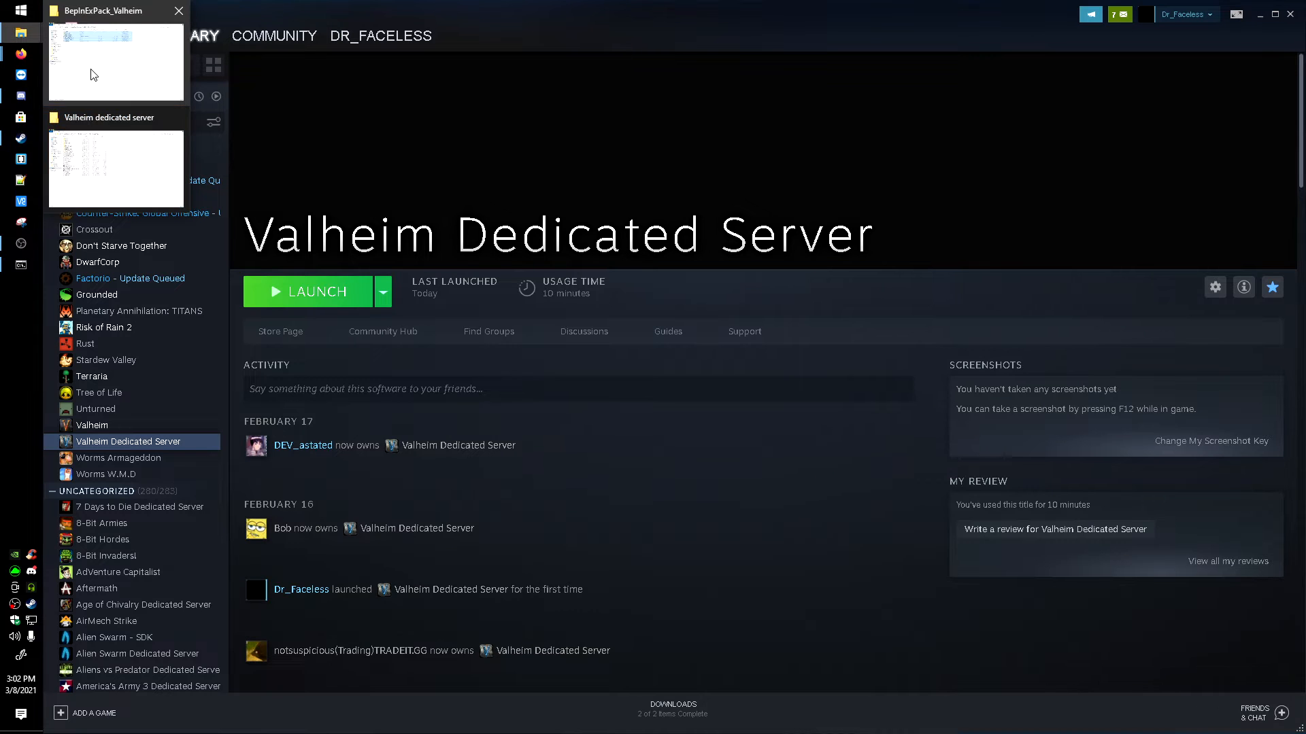
{"action": "left_click", "coordinate": [124, 168]}
{"action": "right_click", "coordinate": [376, 584]}
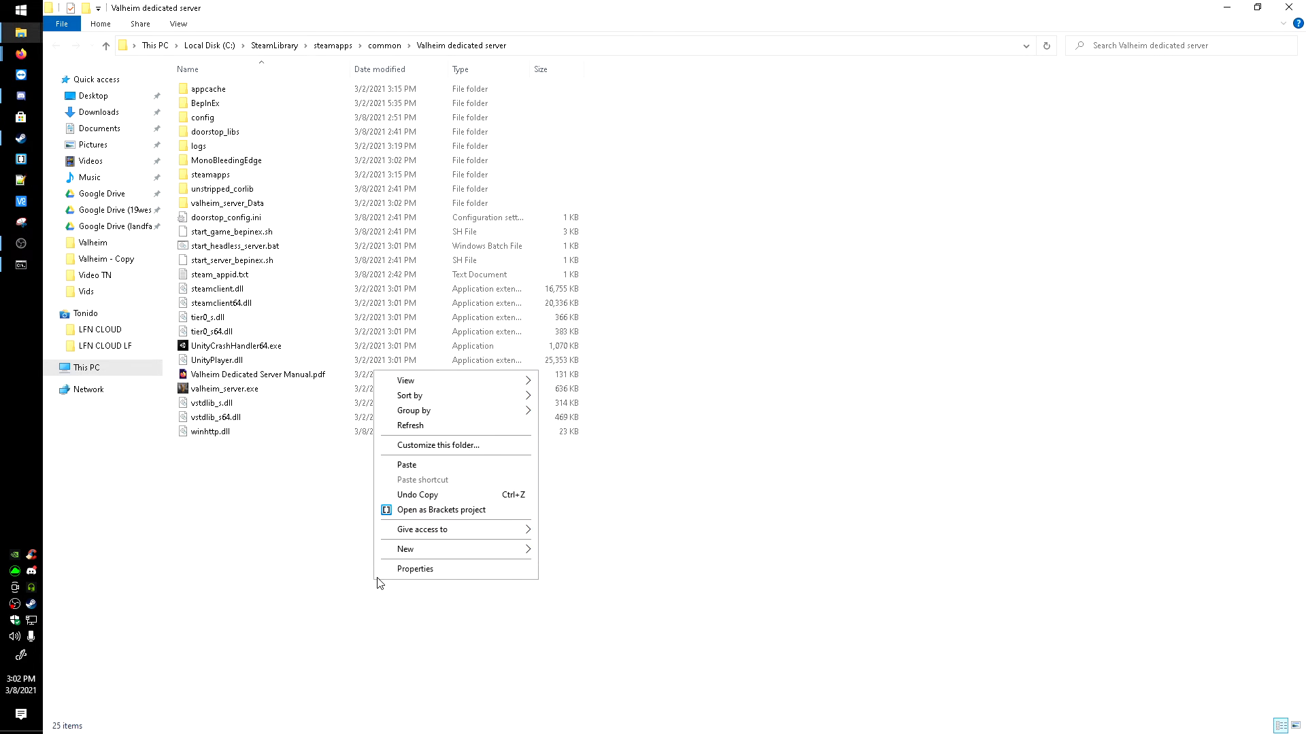
{"action": "left_click", "coordinate": [421, 467]}
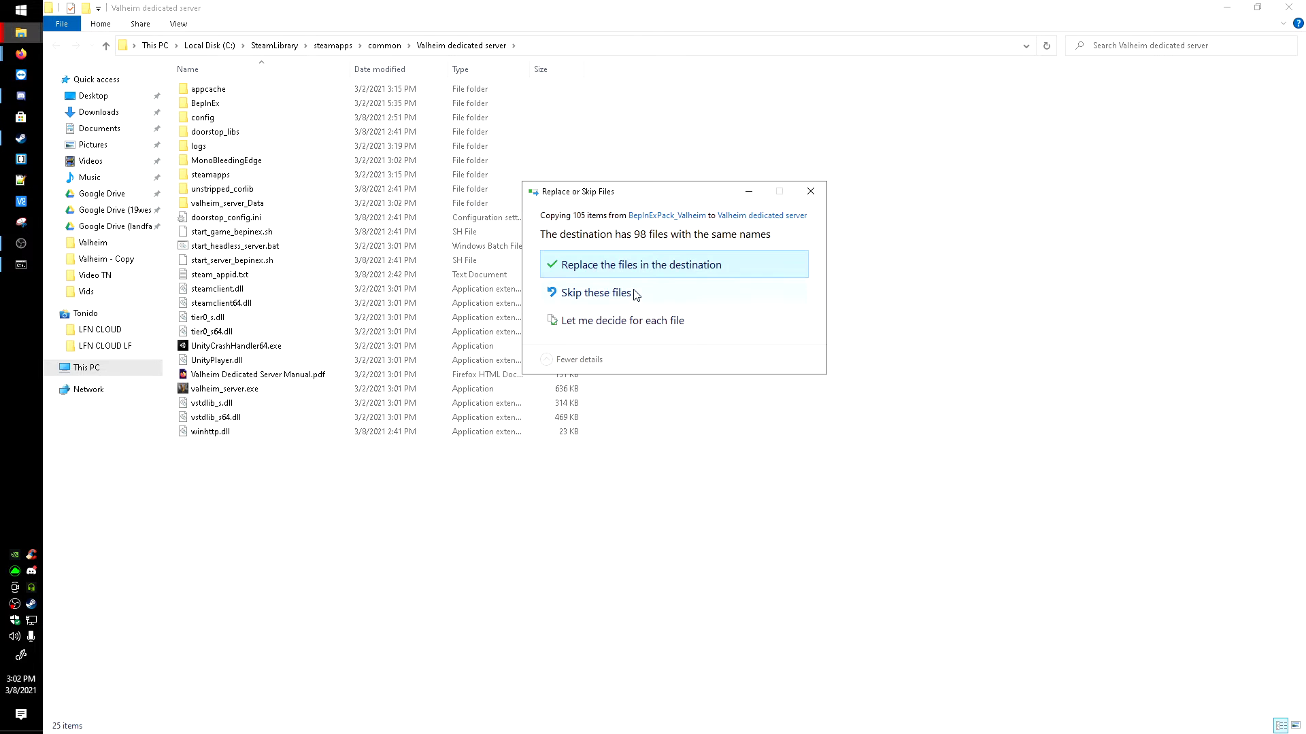
{"action": "left_click", "coordinate": [644, 271]}
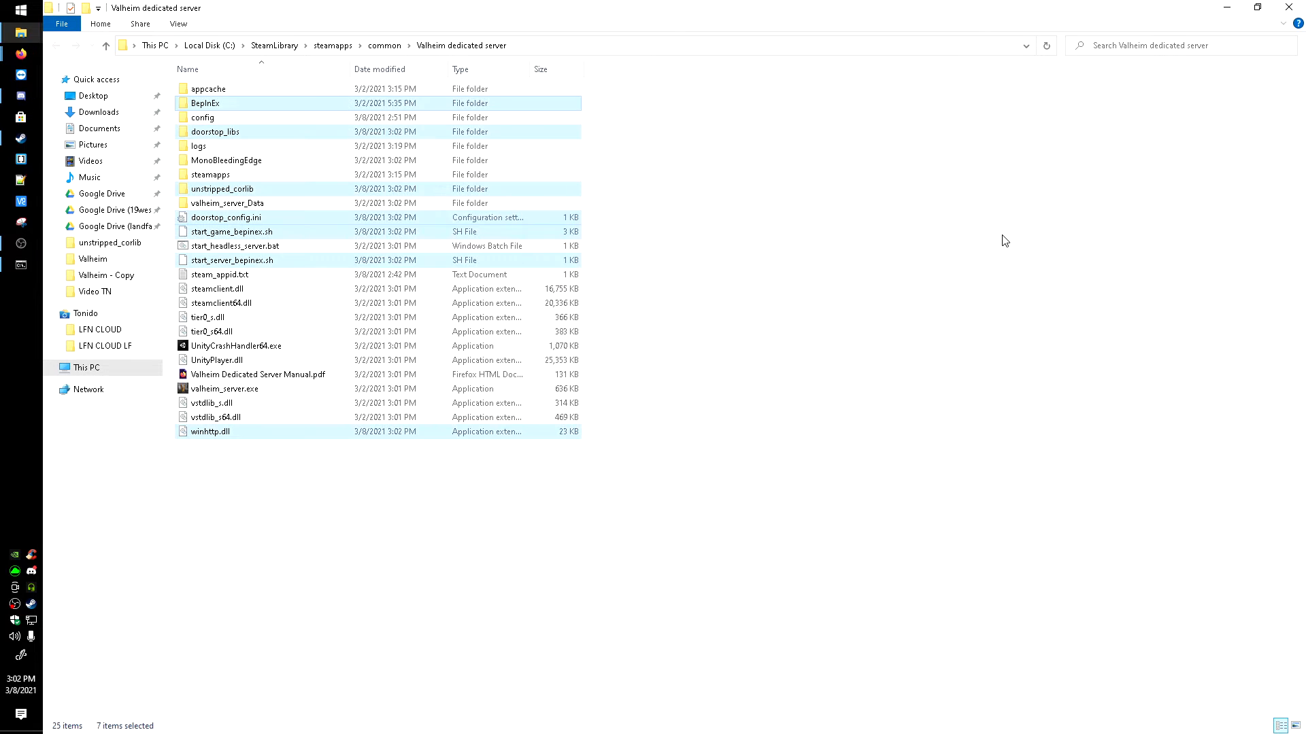
{"action": "left_click", "coordinate": [889, 247]}
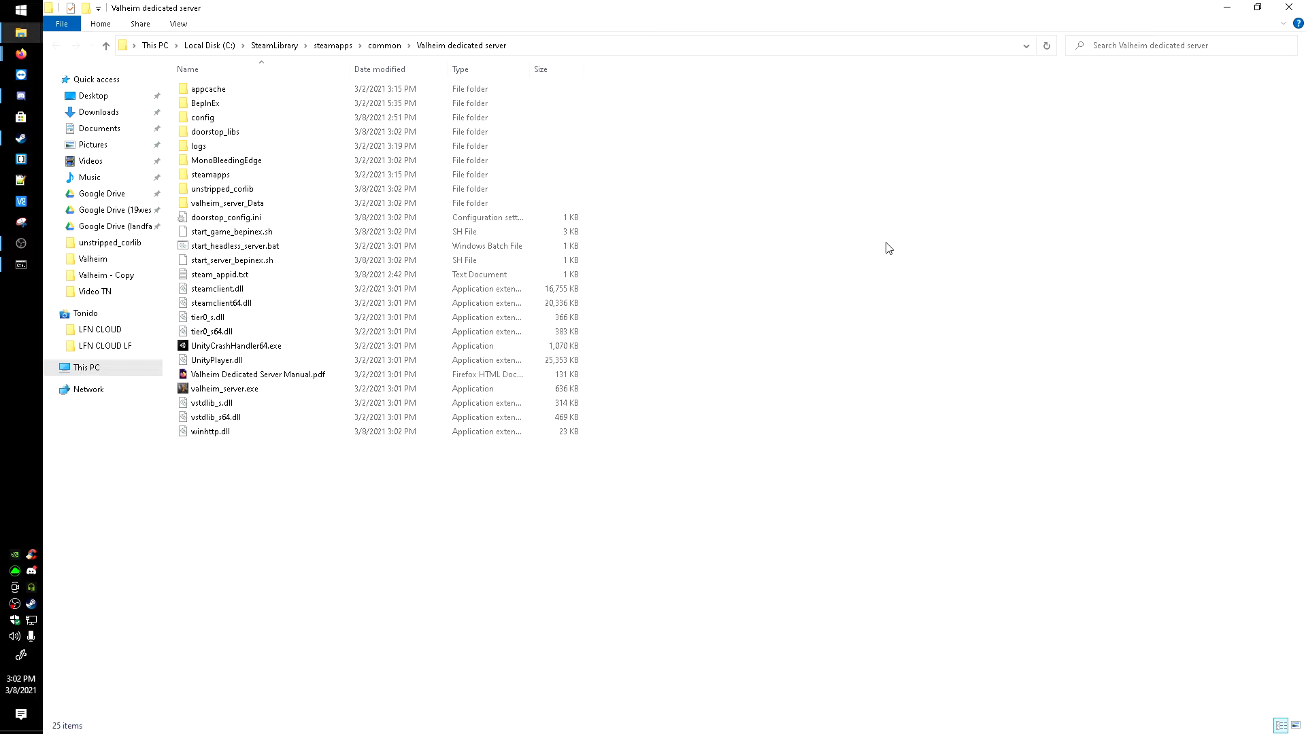
Step: Open the Downloads folder in File Explorer, and save the Data Rate Modifier 1.0.1 zip there from its Thunderstore page in Firefox
{"action": "left_click", "coordinate": [97, 113]}
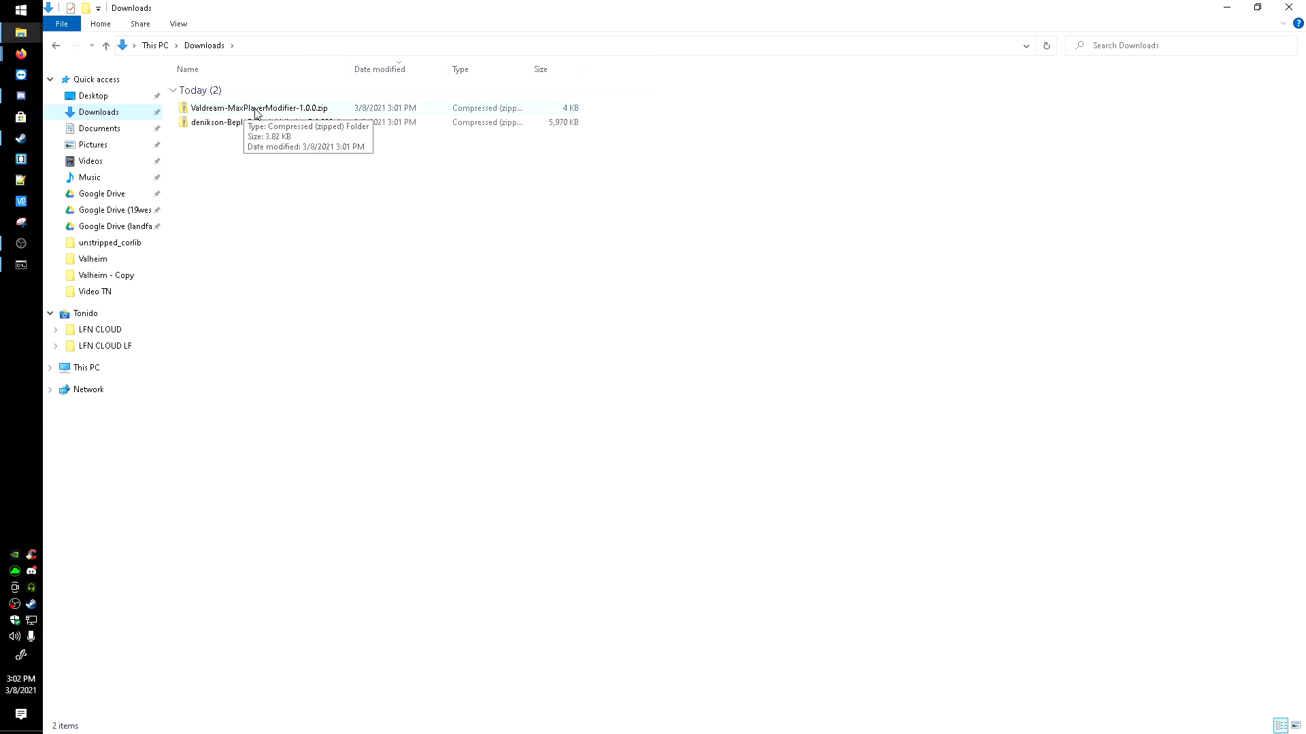
{"action": "mouse_move", "coordinate": [21, 53]}
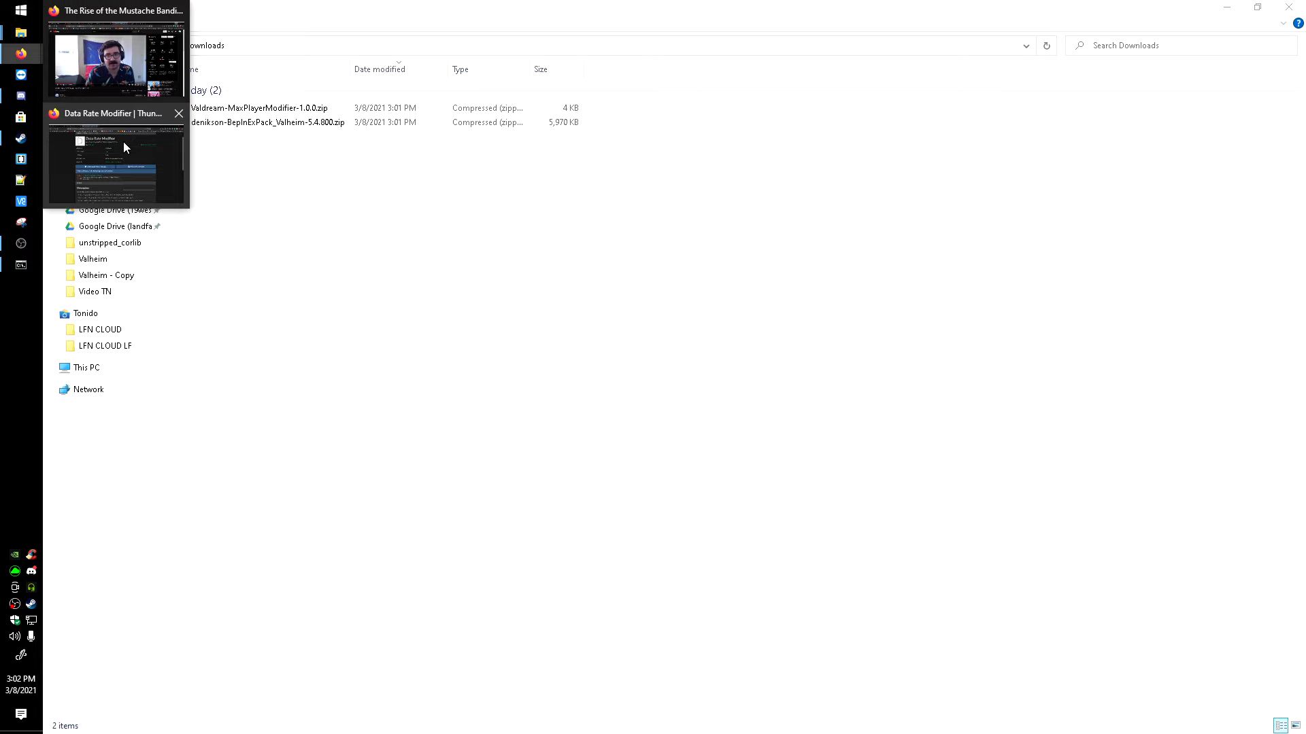
{"action": "left_click", "coordinate": [124, 141]}
{"action": "left_click", "coordinate": [839, 398]}
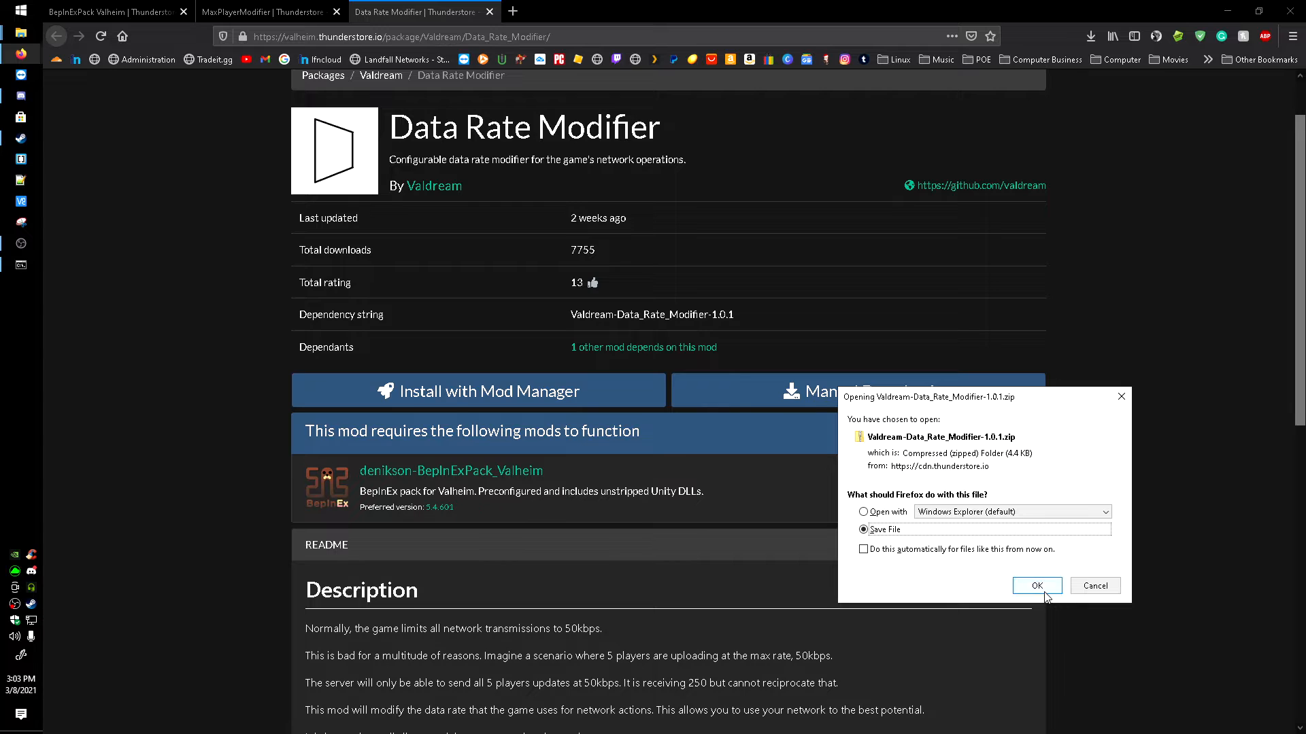
{"action": "left_click", "coordinate": [1036, 586]}
{"action": "left_click", "coordinate": [581, 344]}
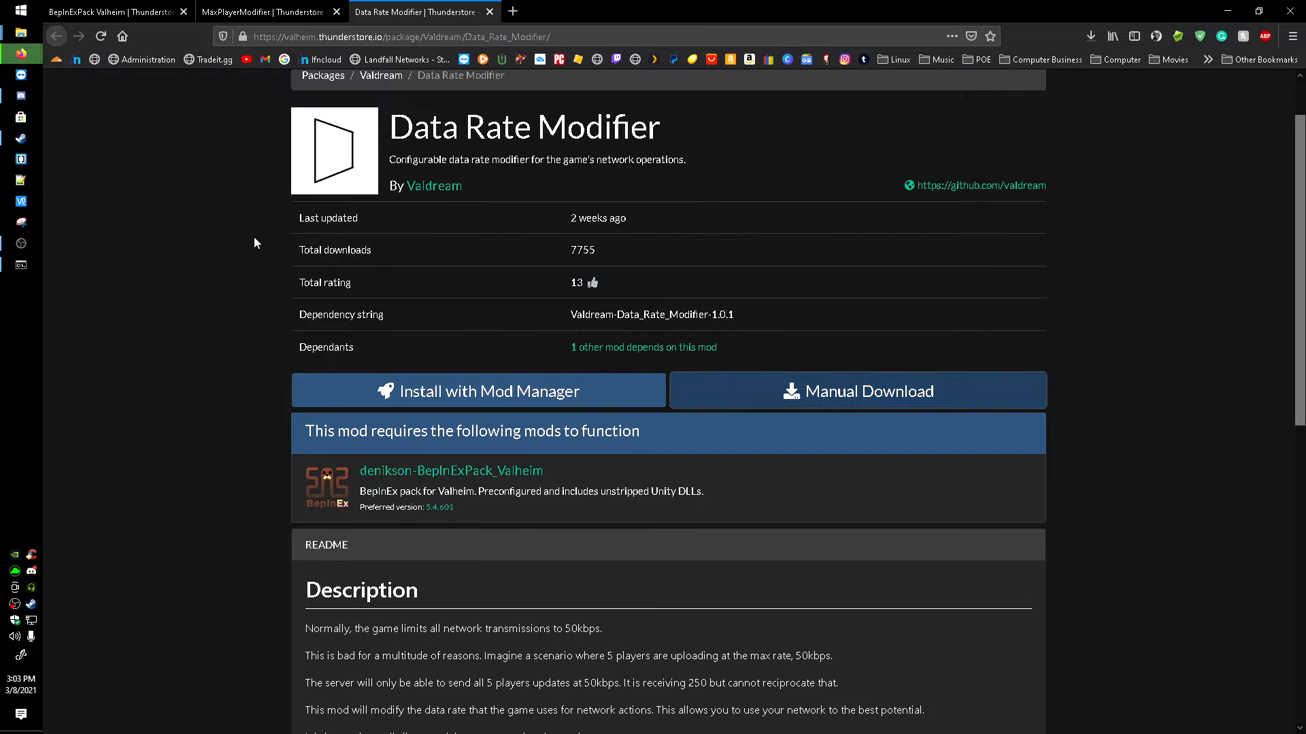
Step: Open the Valdream-MaxPlayerModifier-1.0.0 zip in the Downloads folder and copy modify_max_players.dll
{"action": "mouse_move", "coordinate": [21, 32]}
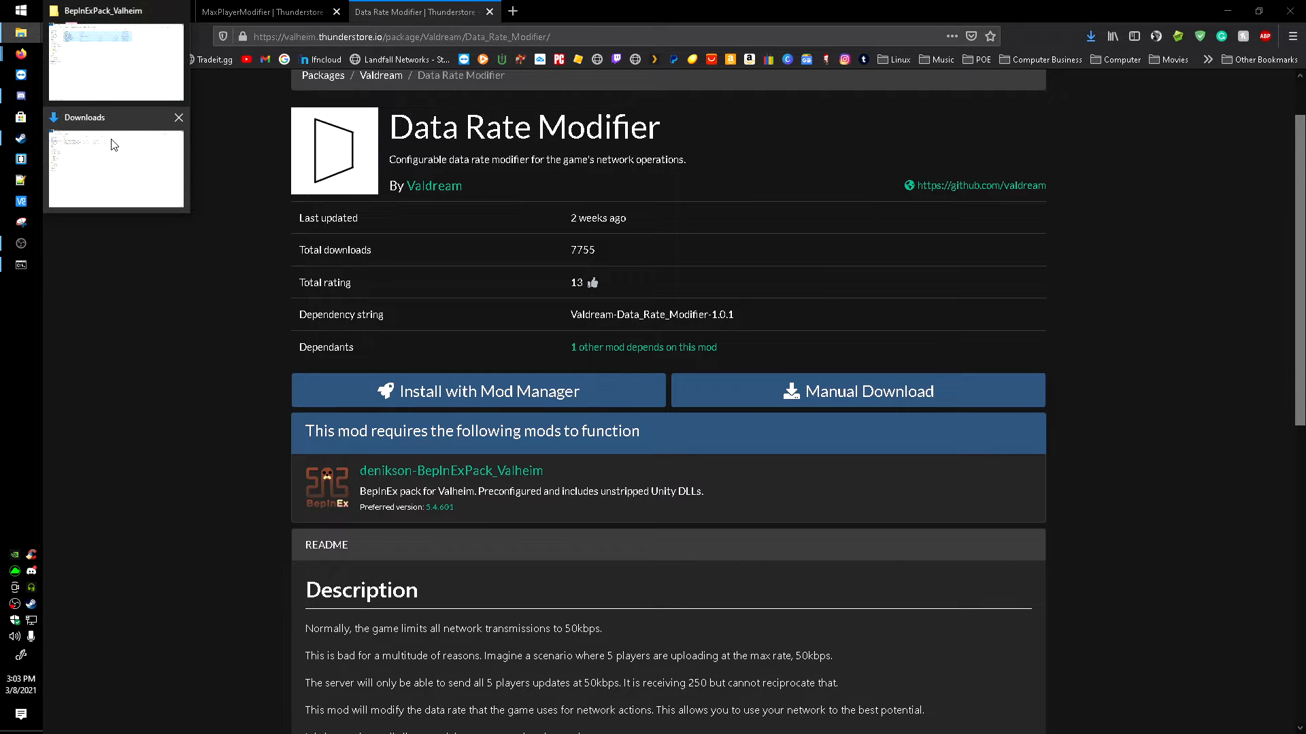
{"action": "left_click", "coordinate": [68, 85]}
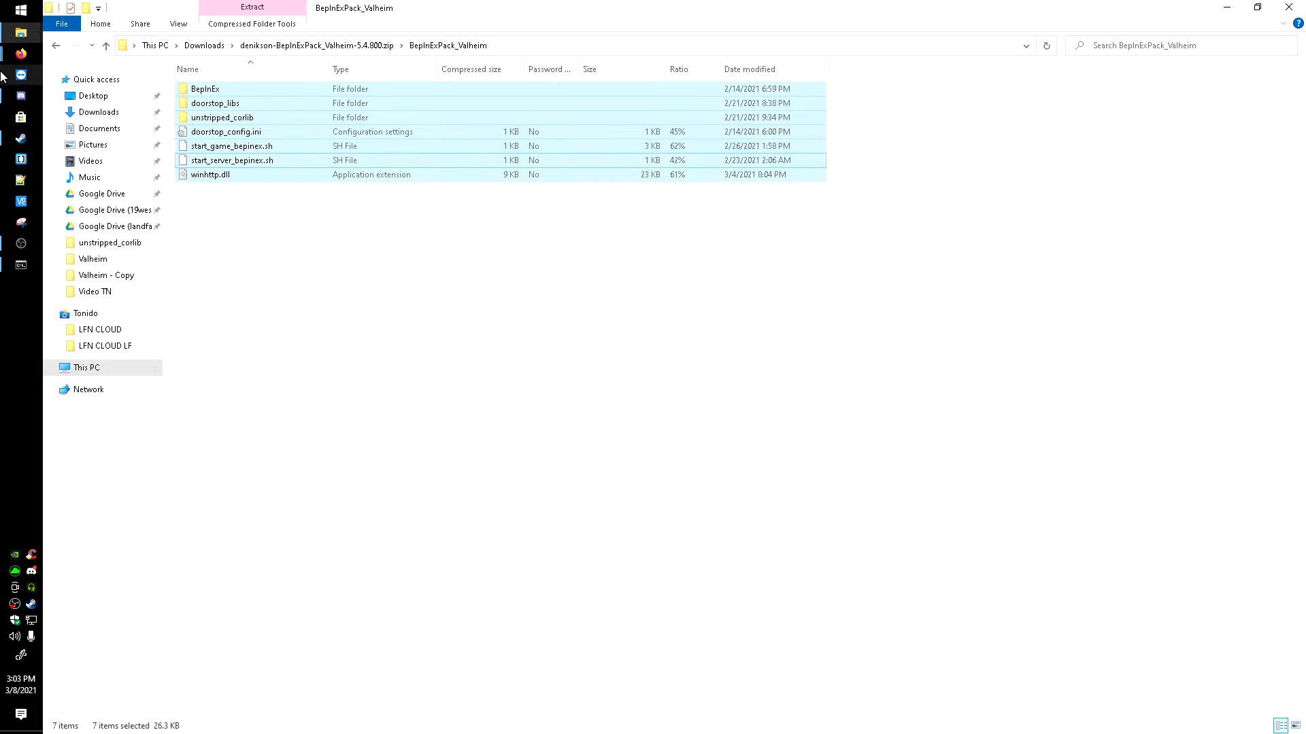
{"action": "mouse_move", "coordinate": [21, 32]}
{"action": "left_click", "coordinate": [104, 150]}
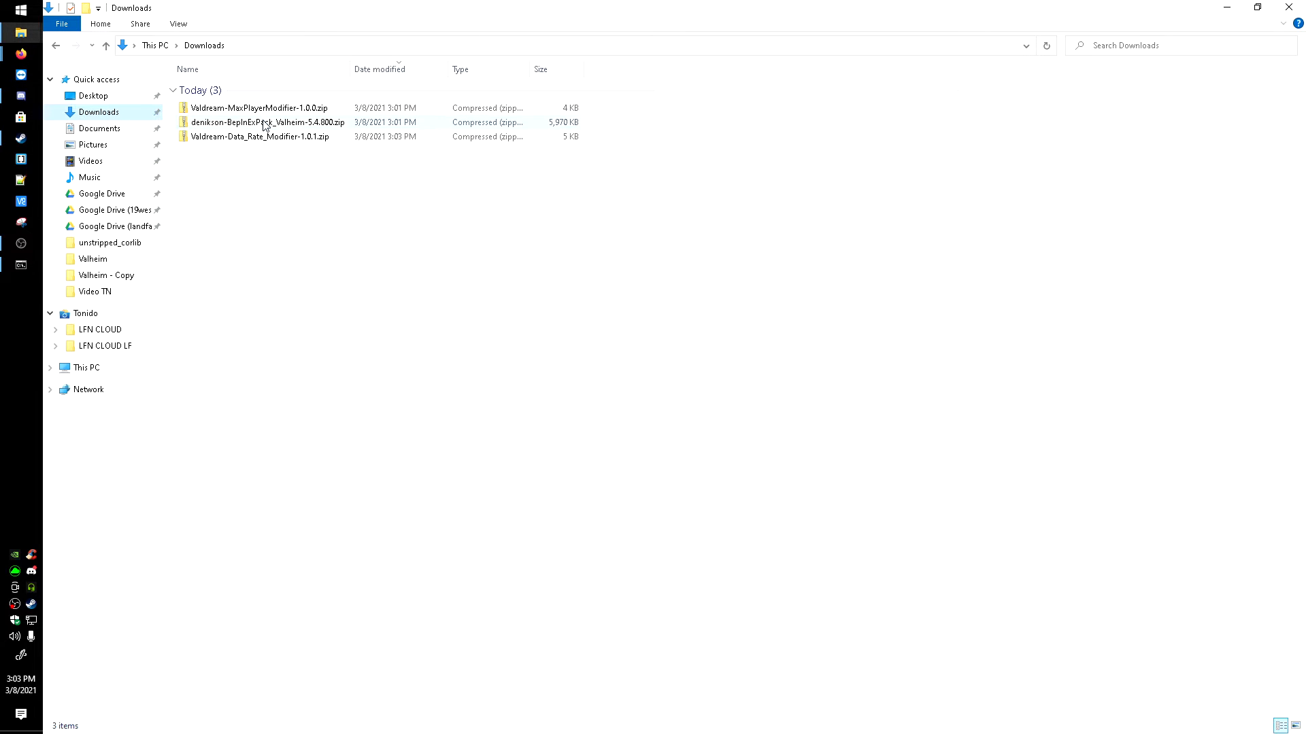
{"action": "double_click", "coordinate": [262, 109]}
{"action": "left_click", "coordinate": [225, 118]}
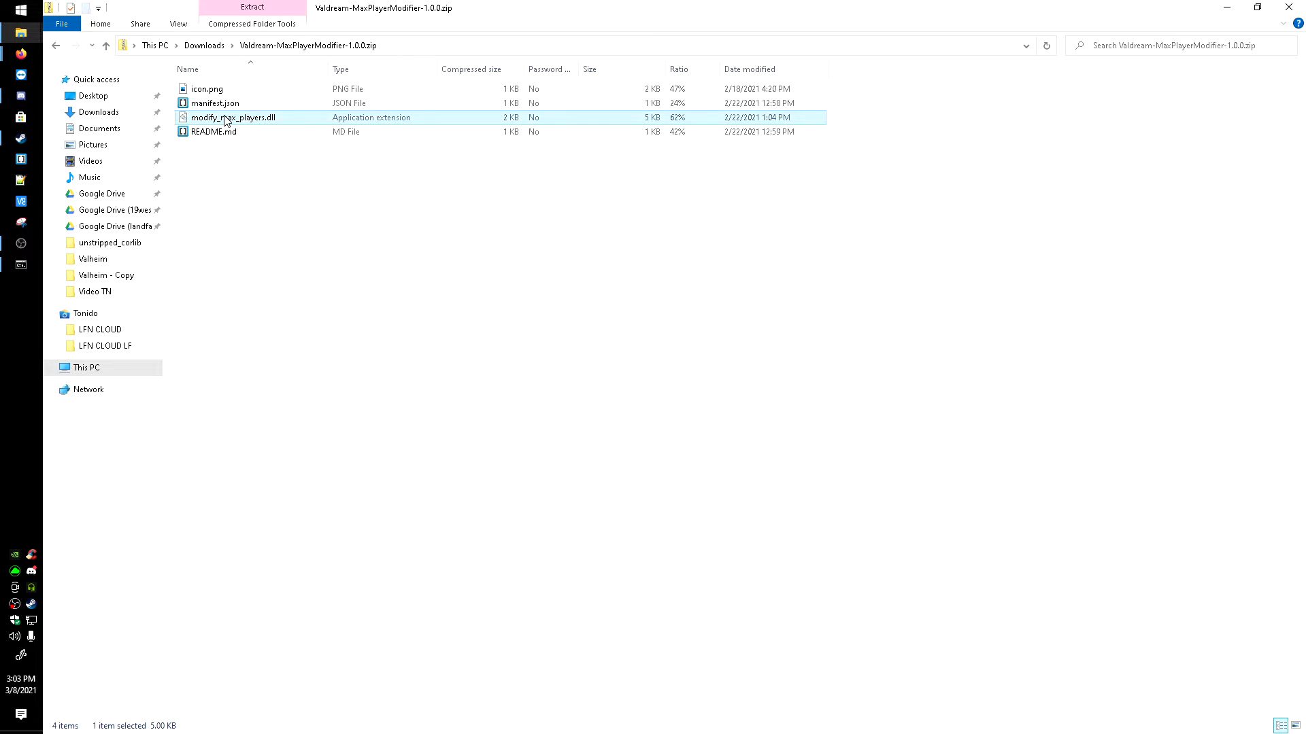
{"action": "right_click", "coordinate": [225, 117]}
{"action": "left_click", "coordinate": [258, 160]}
Step: Return to the Valheim dedicated server folder and paste modify_max_players.dll into its BepInEx plugins folder
{"action": "left_click", "coordinate": [55, 49]}
{"action": "left_click", "coordinate": [55, 49]}
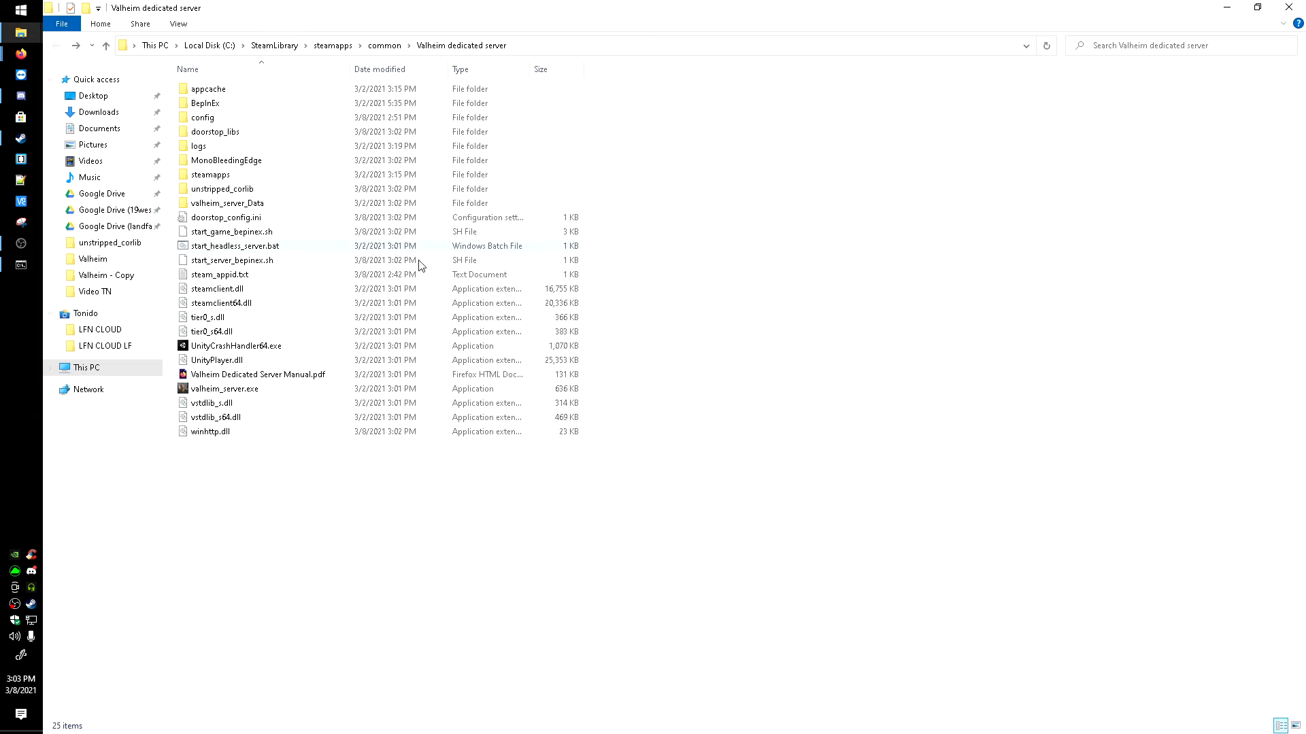
{"action": "double_click", "coordinate": [197, 106]}
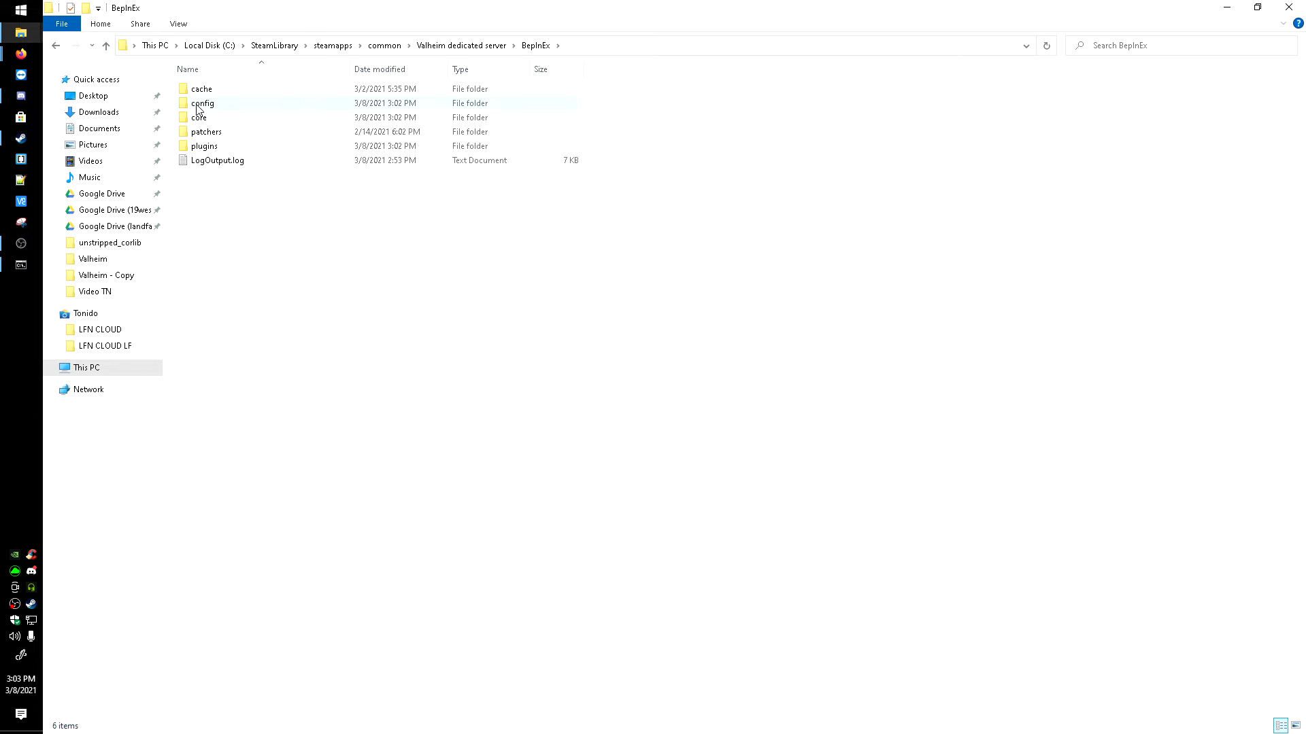
{"action": "double_click", "coordinate": [204, 147]}
{"action": "right_click", "coordinate": [239, 187]}
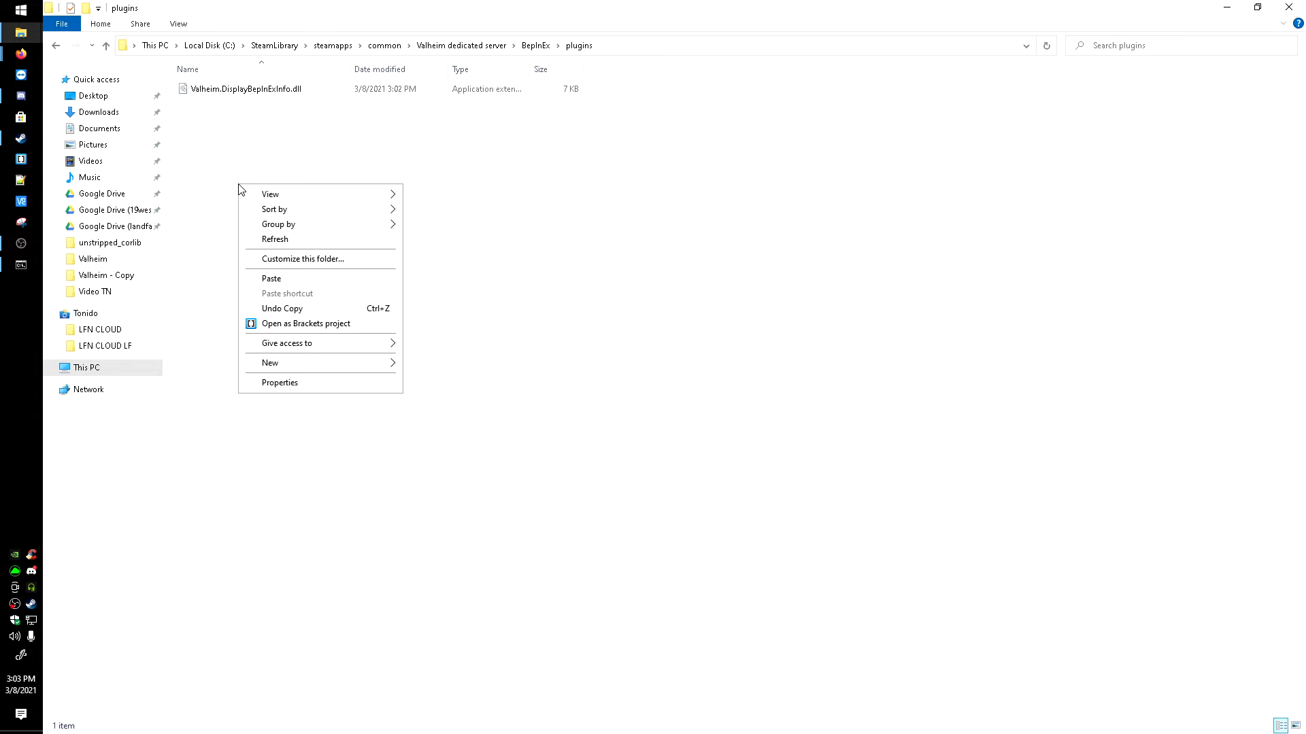
{"action": "left_click", "coordinate": [282, 278]}
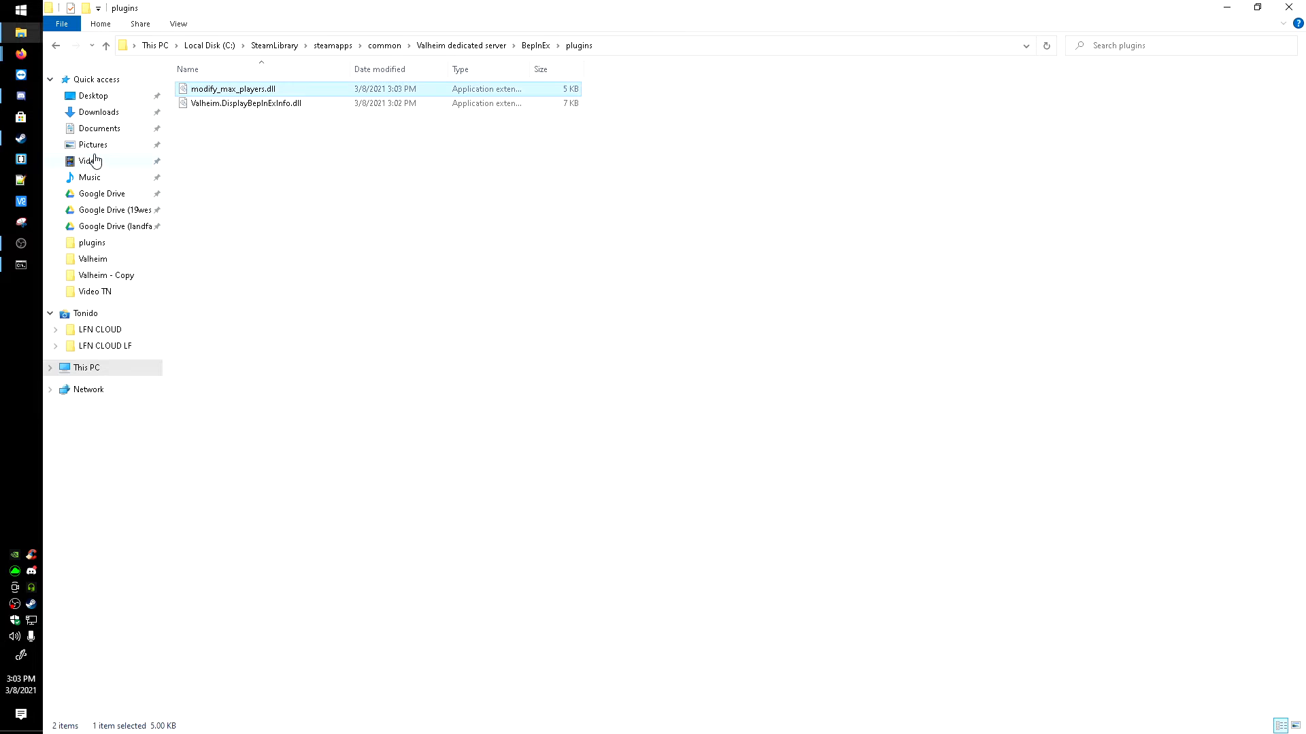
Step: Transfer modify_data_rate.dll from the downloaded Valdream-Data_Rate_Modifier-1.0.1 zip into the server's BepInEx plugins folder
{"action": "left_click", "coordinate": [96, 113]}
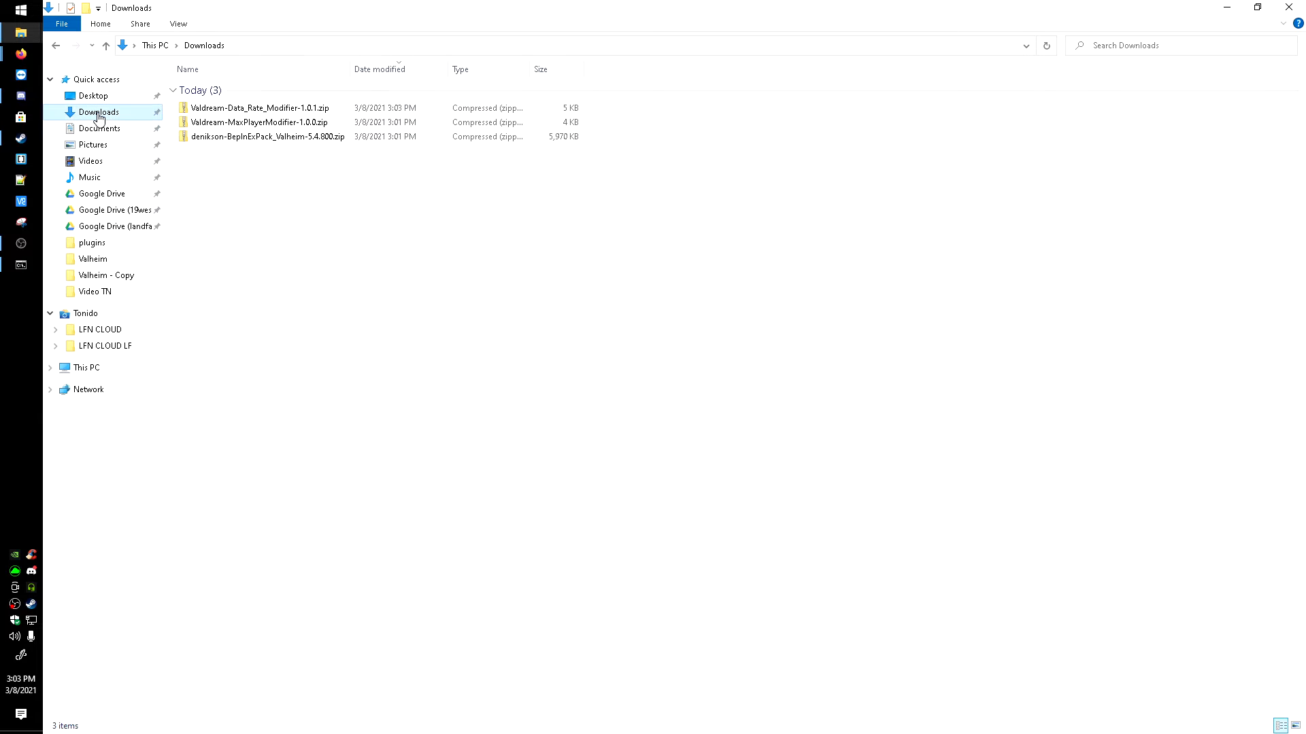
{"action": "double_click", "coordinate": [250, 109]}
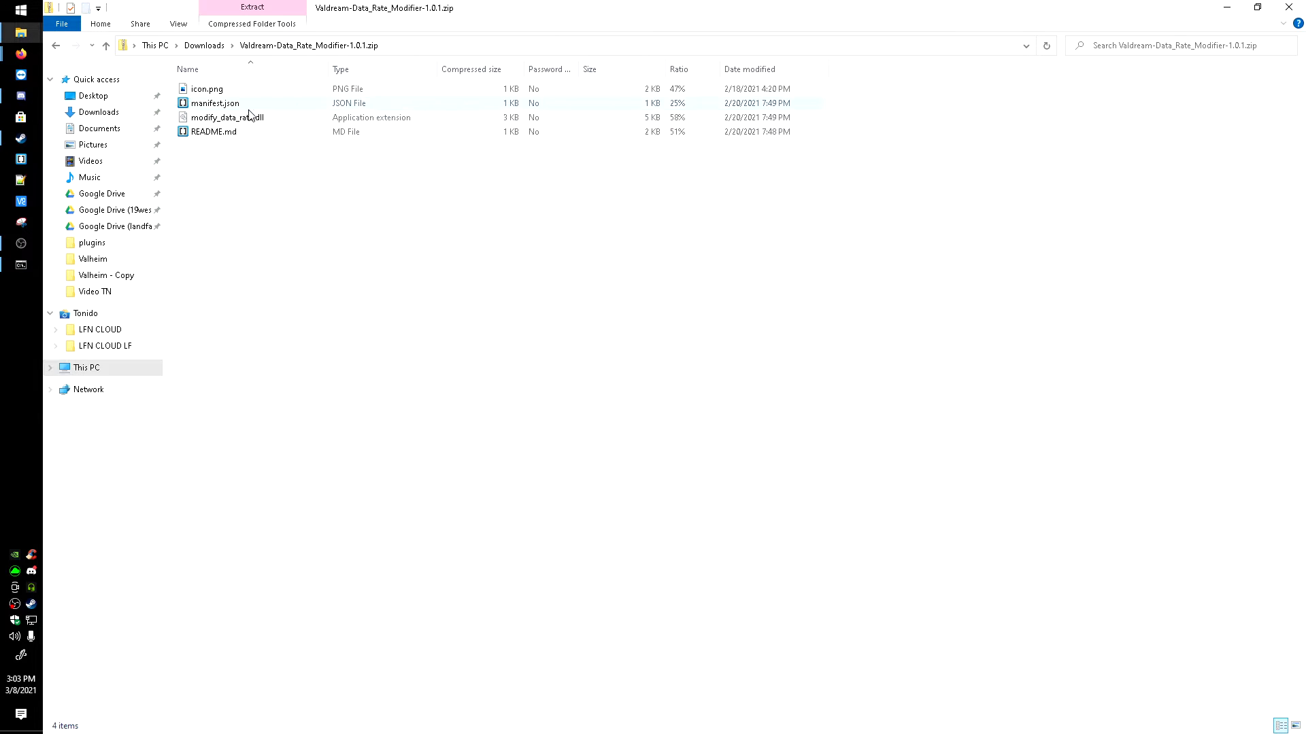
{"action": "right_click", "coordinate": [230, 120]}
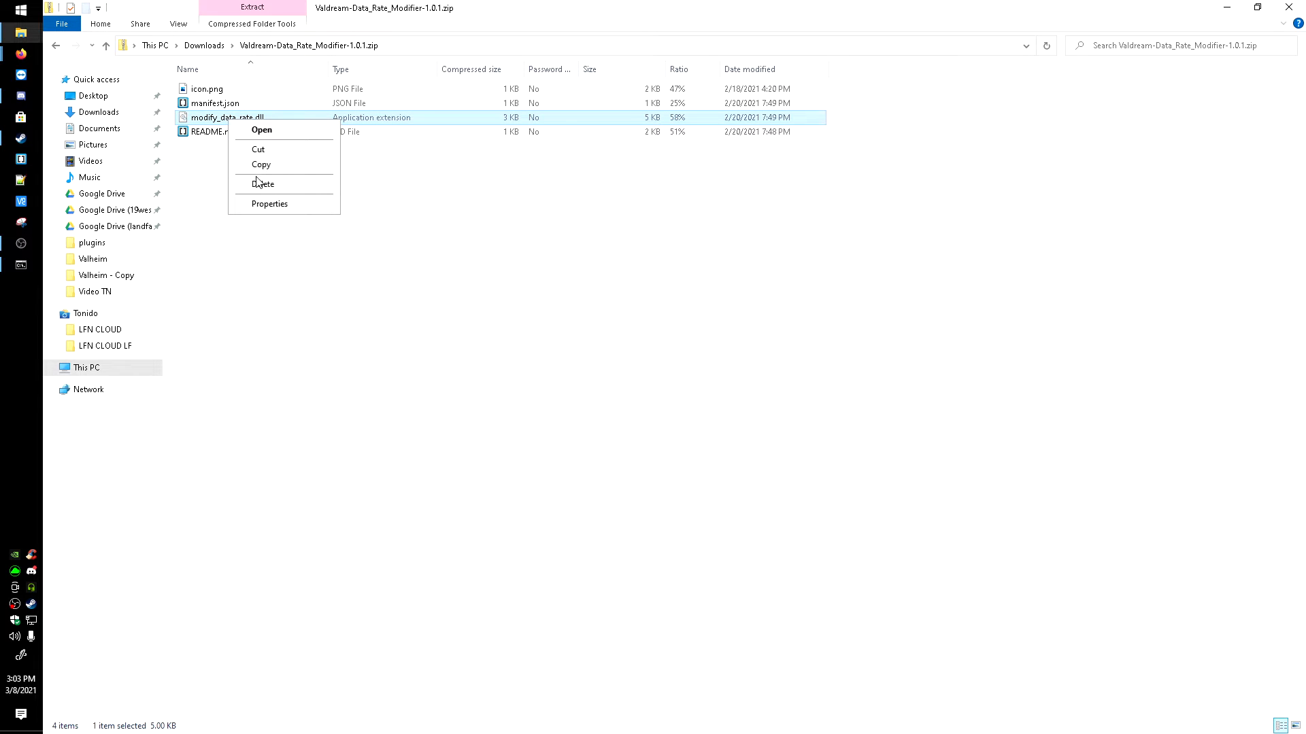
{"action": "left_click", "coordinate": [259, 150]}
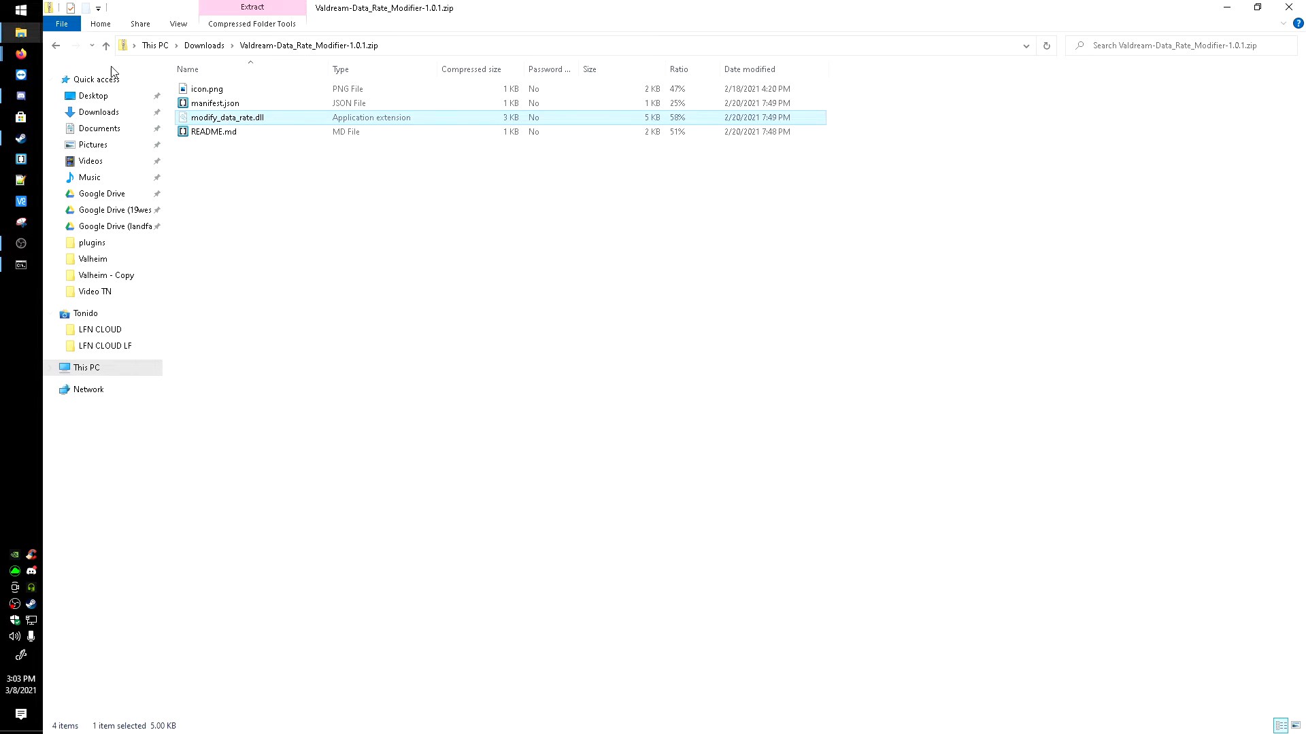
{"action": "left_click", "coordinate": [55, 45]}
{"action": "left_click", "coordinate": [55, 47]}
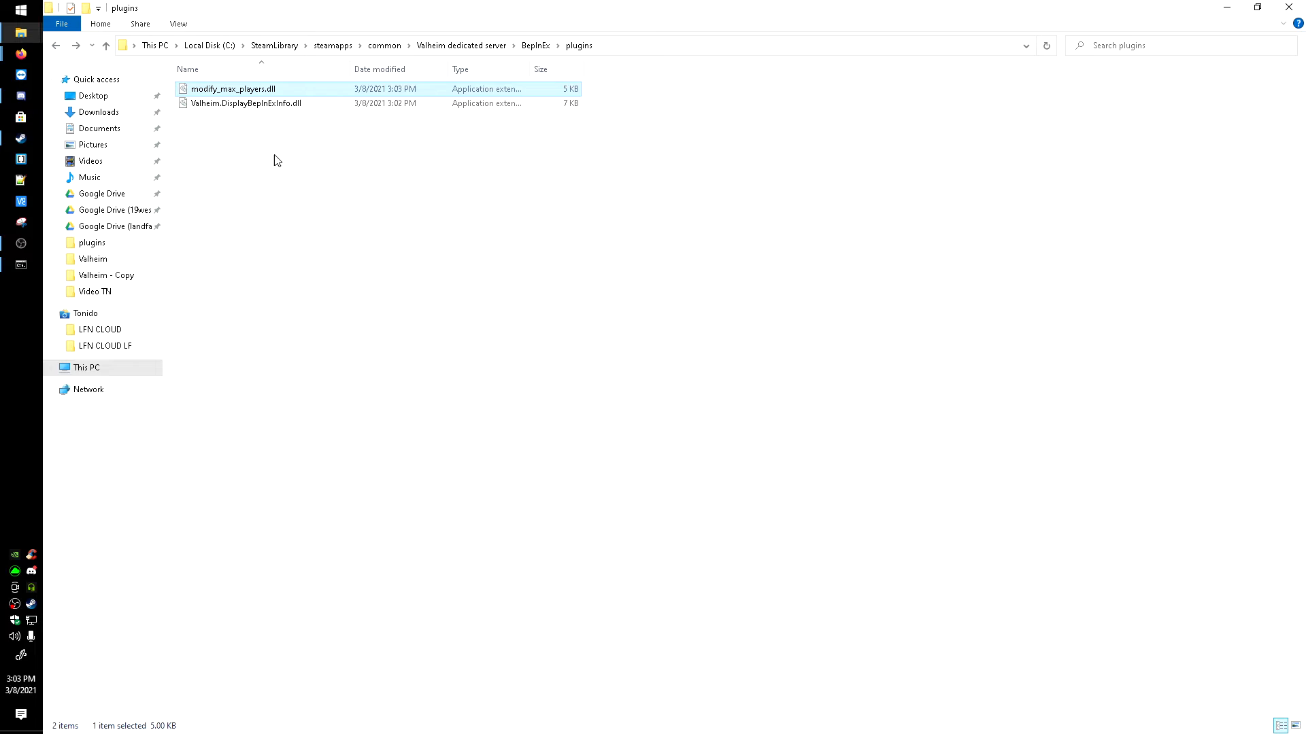
{"action": "right_click", "coordinate": [280, 185]}
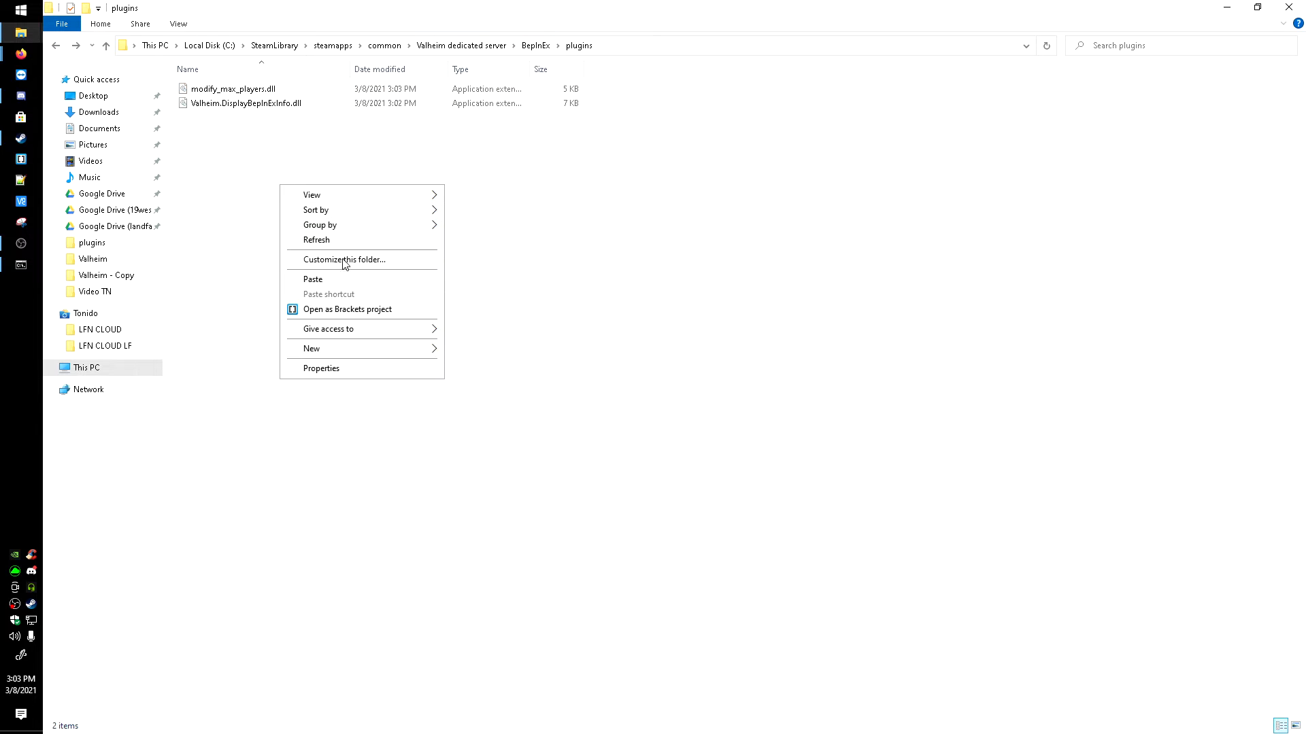
{"action": "left_click", "coordinate": [313, 280]}
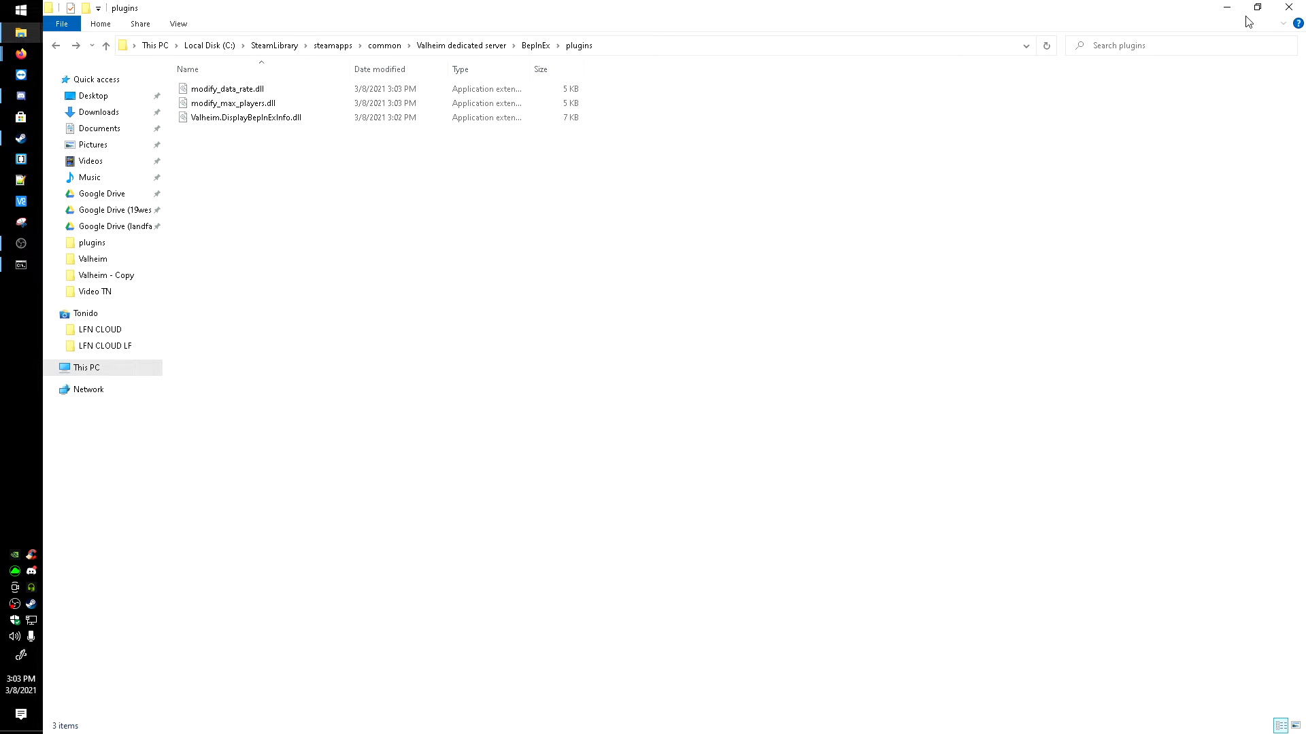
Step: Close the open File Explorer windows and minimize Firefox and Steam to reveal the desktop
{"action": "left_click", "coordinate": [1288, 9]}
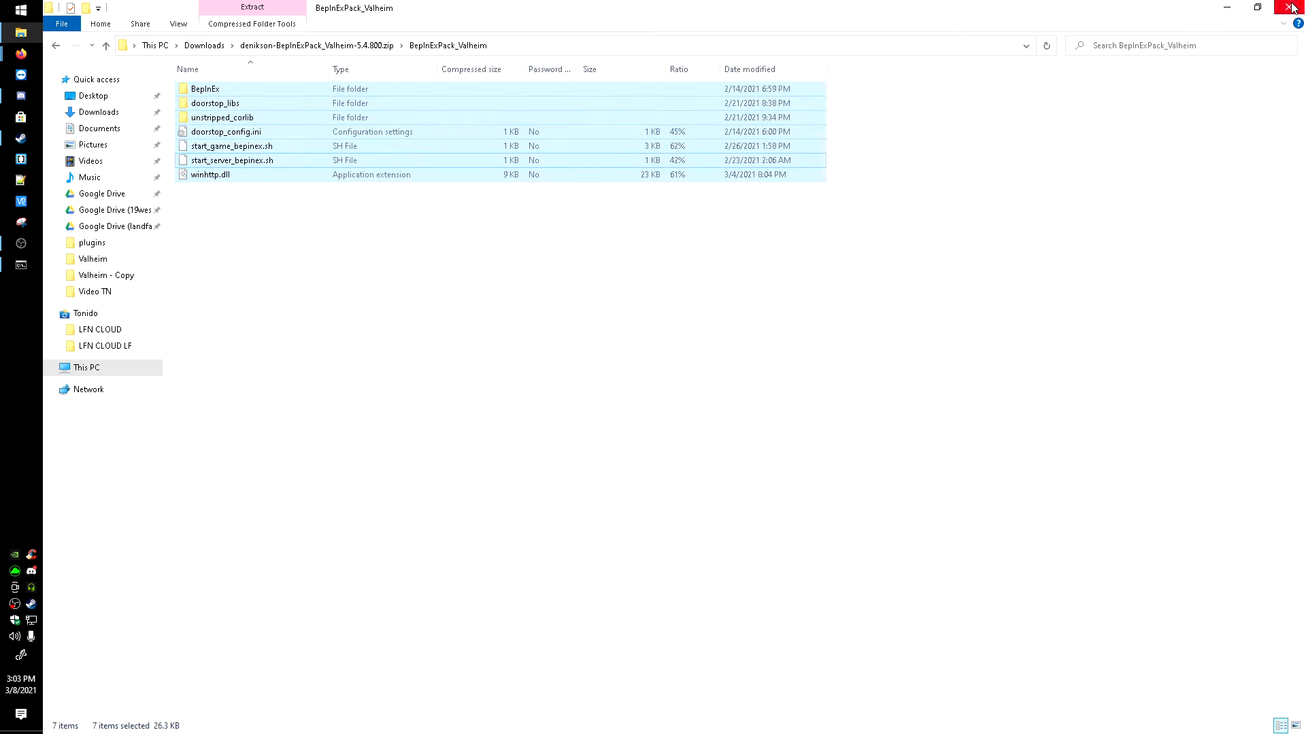
{"action": "left_click", "coordinate": [1291, 8]}
{"action": "left_click", "coordinate": [1229, 10]}
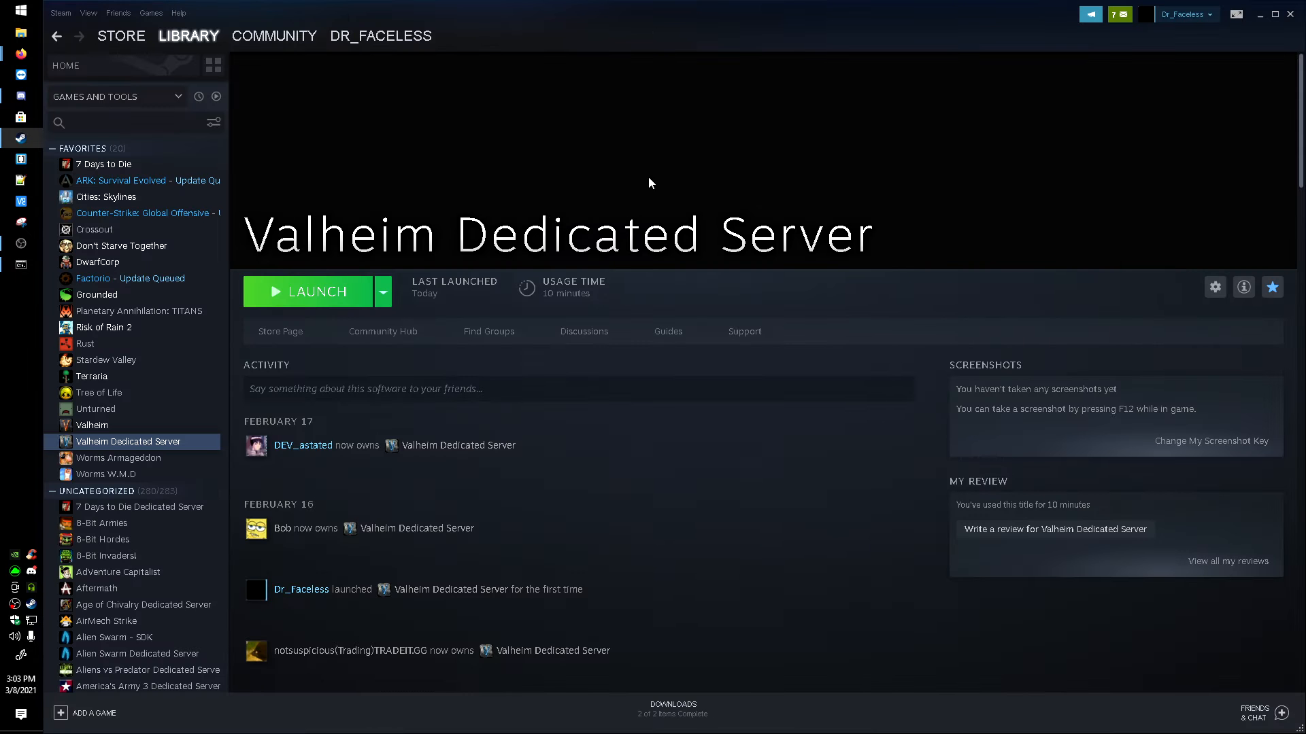
{"action": "left_click", "coordinate": [1260, 16]}
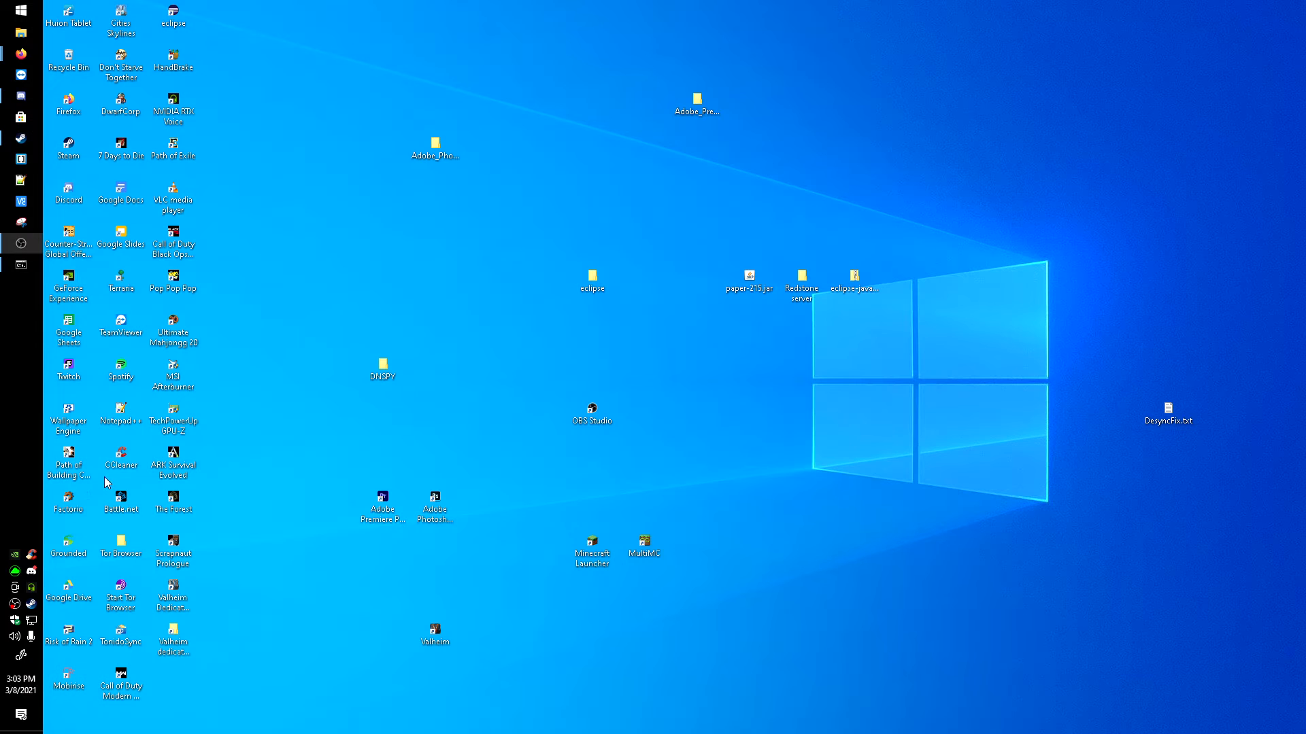
Step: Run start_headless_server.bat from the Valheim dedicated server folder on the desktop, close the folder and move the server console aside
{"action": "double_click", "coordinate": [194, 634]}
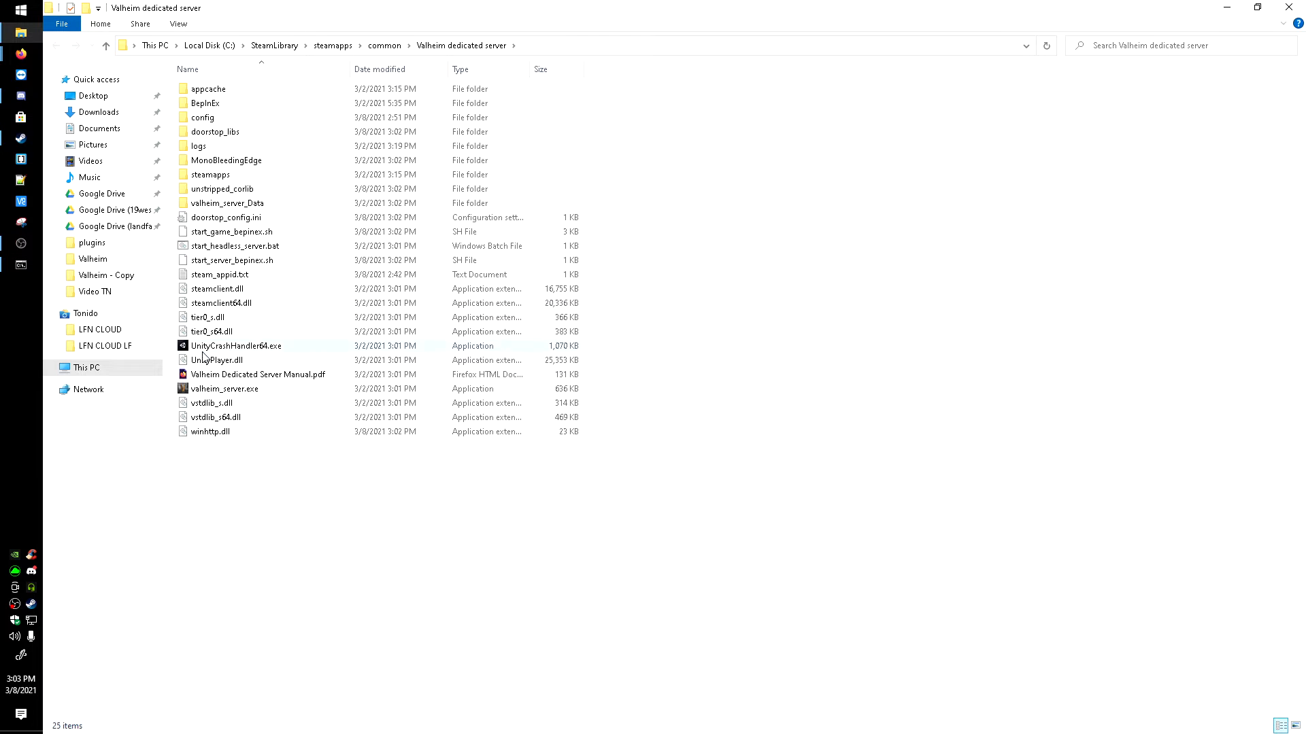
{"action": "double_click", "coordinate": [209, 251]}
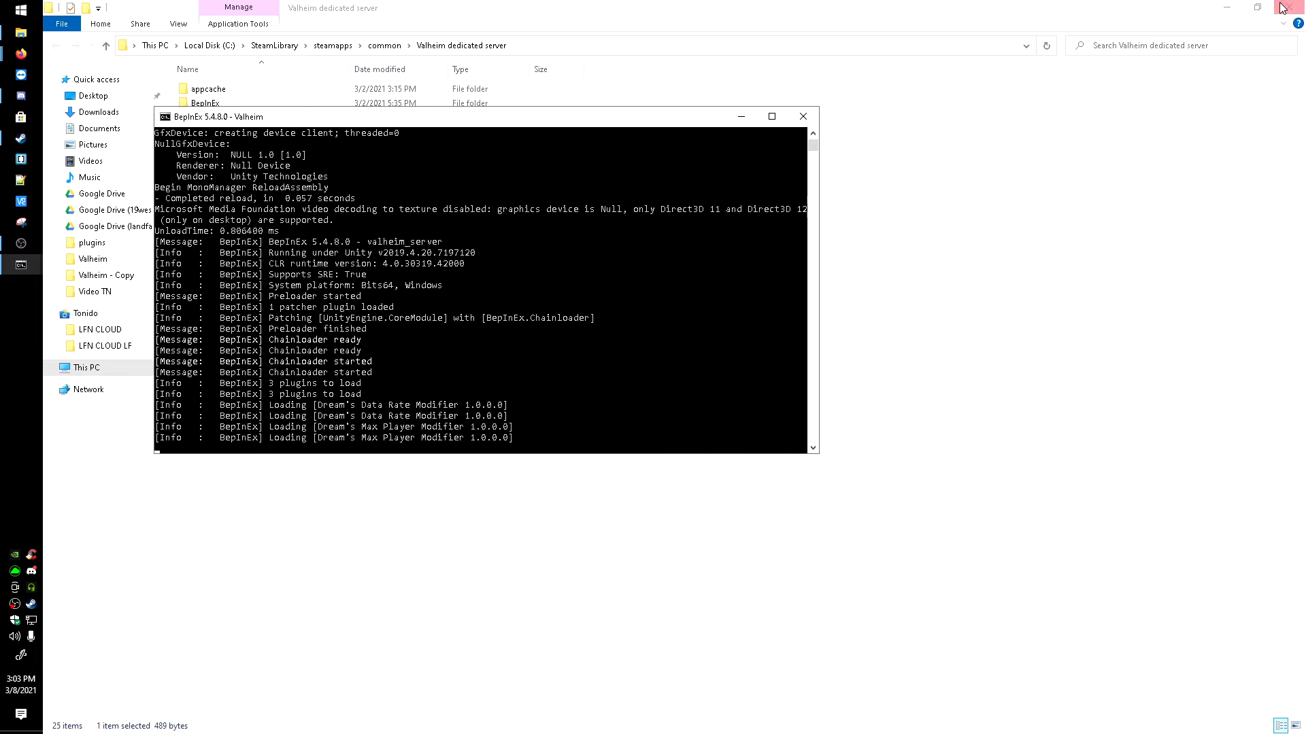
{"action": "left_click", "coordinate": [1283, 9]}
{"action": "left_click_drag", "start_coordinate": [474, 125], "coordinate": [850, 201]}
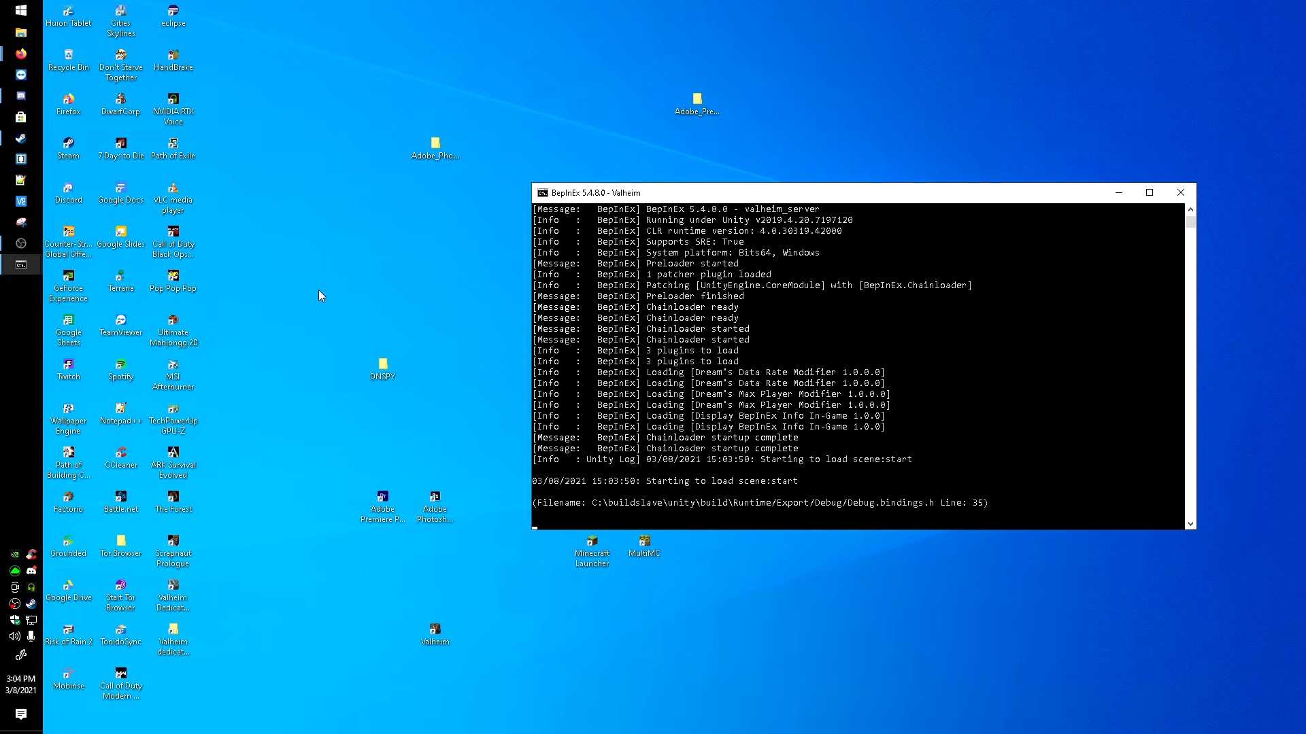
Step: Launch Valheim from the desktop, move the server console lower and bring the game window to the front
{"action": "left_click", "coordinate": [437, 633]}
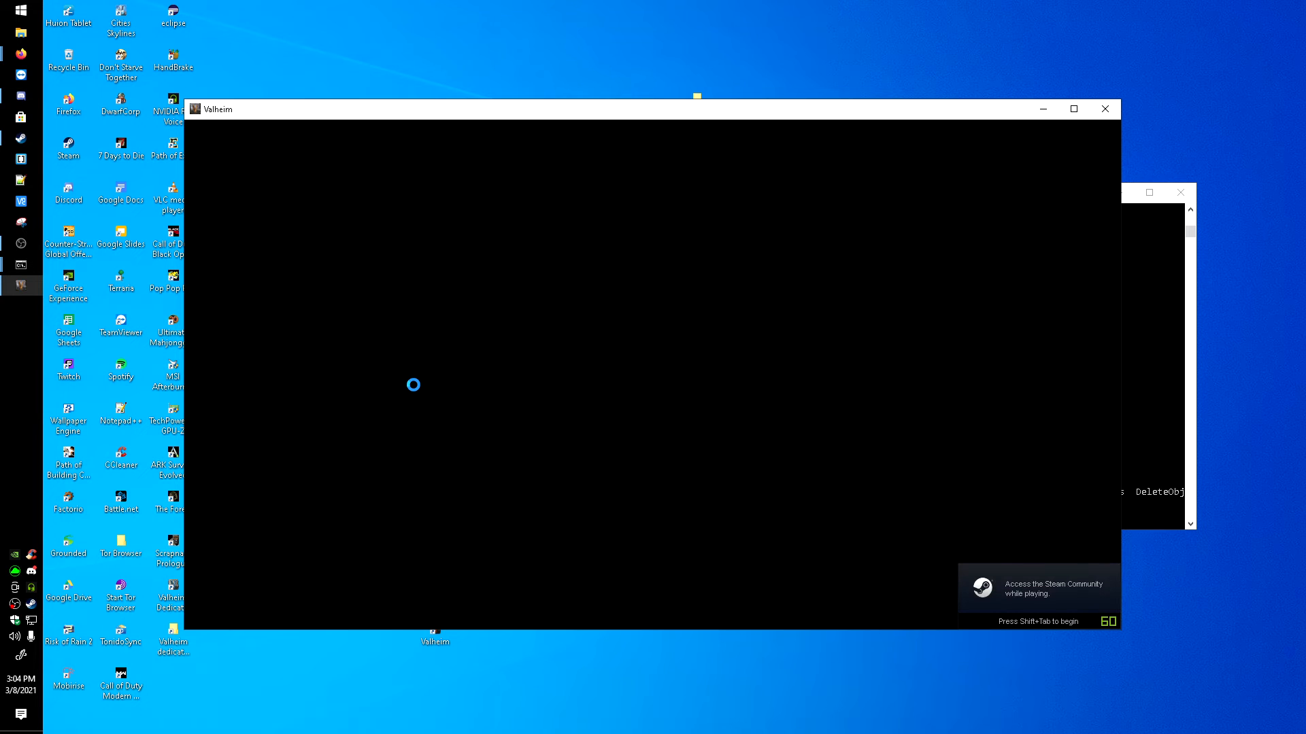
{"action": "left_click", "coordinate": [1156, 284]}
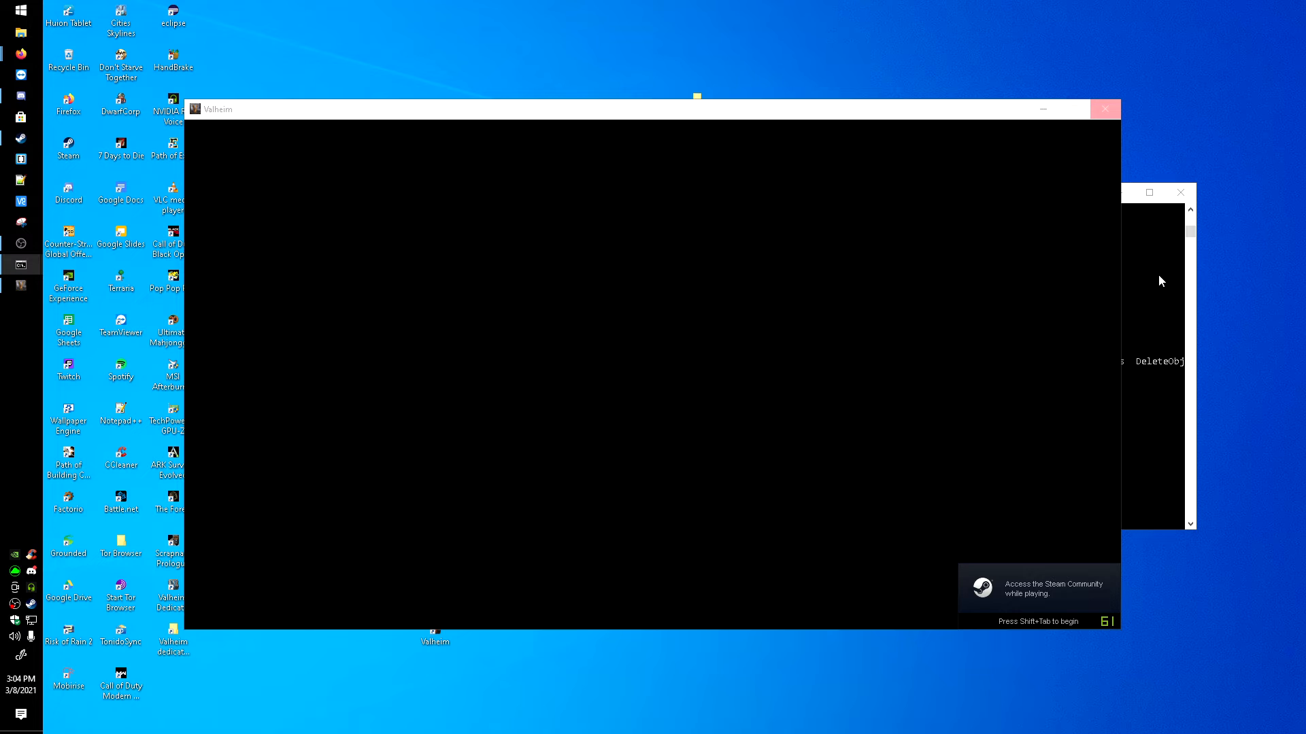
{"action": "left_click", "coordinate": [1159, 280]}
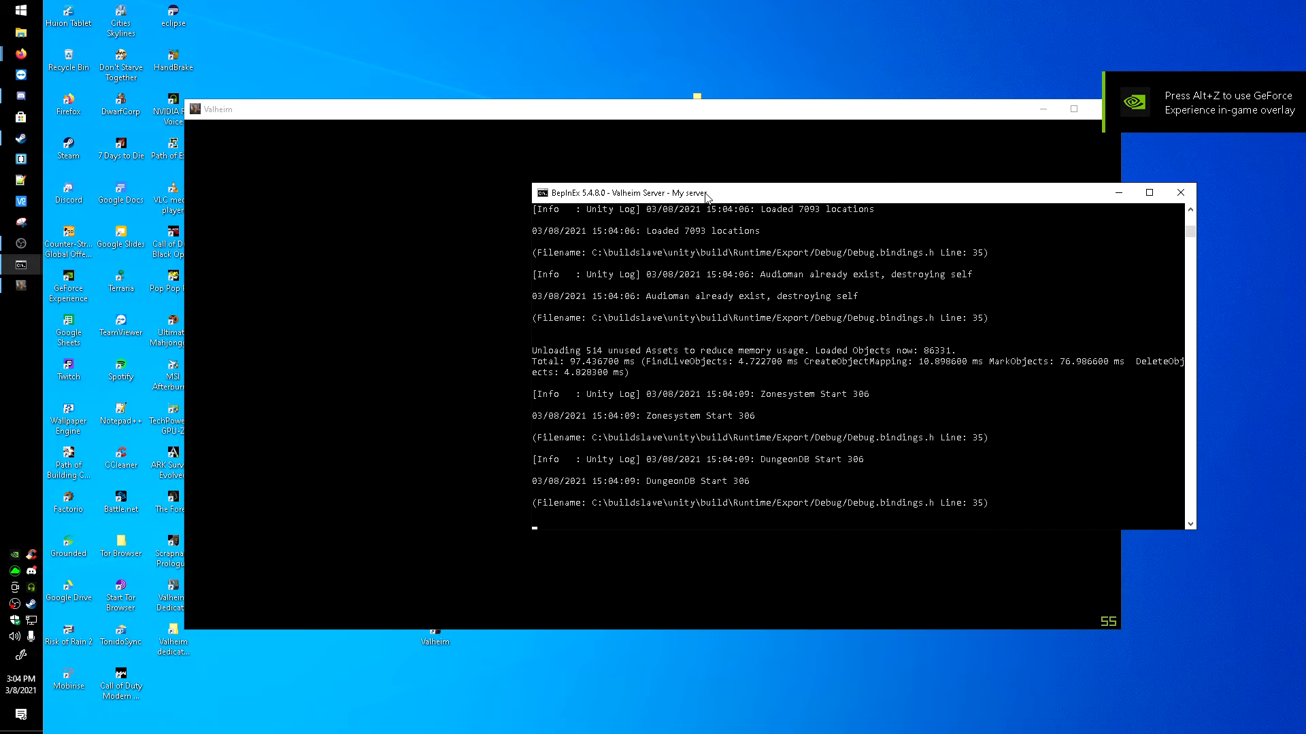
{"action": "left_click_drag", "start_coordinate": [706, 198], "coordinate": [792, 373]}
{"action": "left_click", "coordinate": [564, 333]}
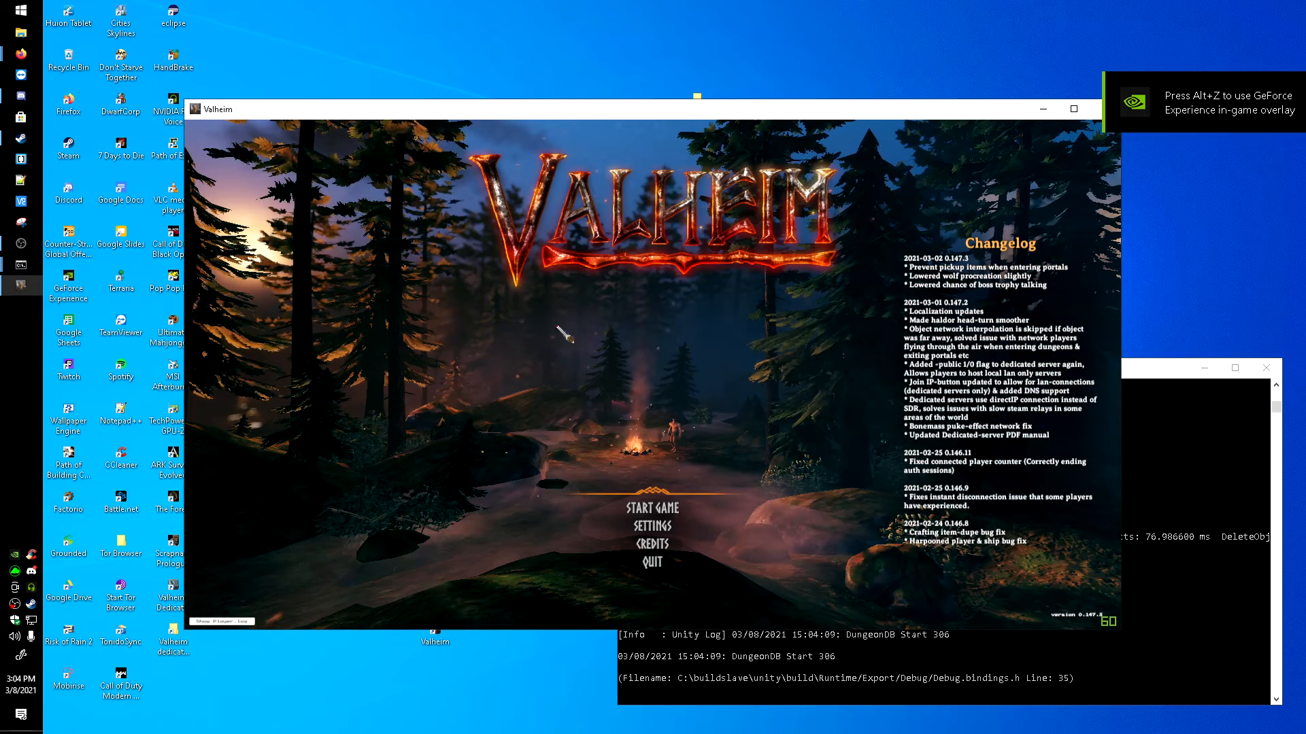
Step: Start the game with the current character and open the Join IP dialog for joining a server
{"action": "left_click", "coordinate": [654, 509]}
{"action": "left_click", "coordinate": [642, 604]}
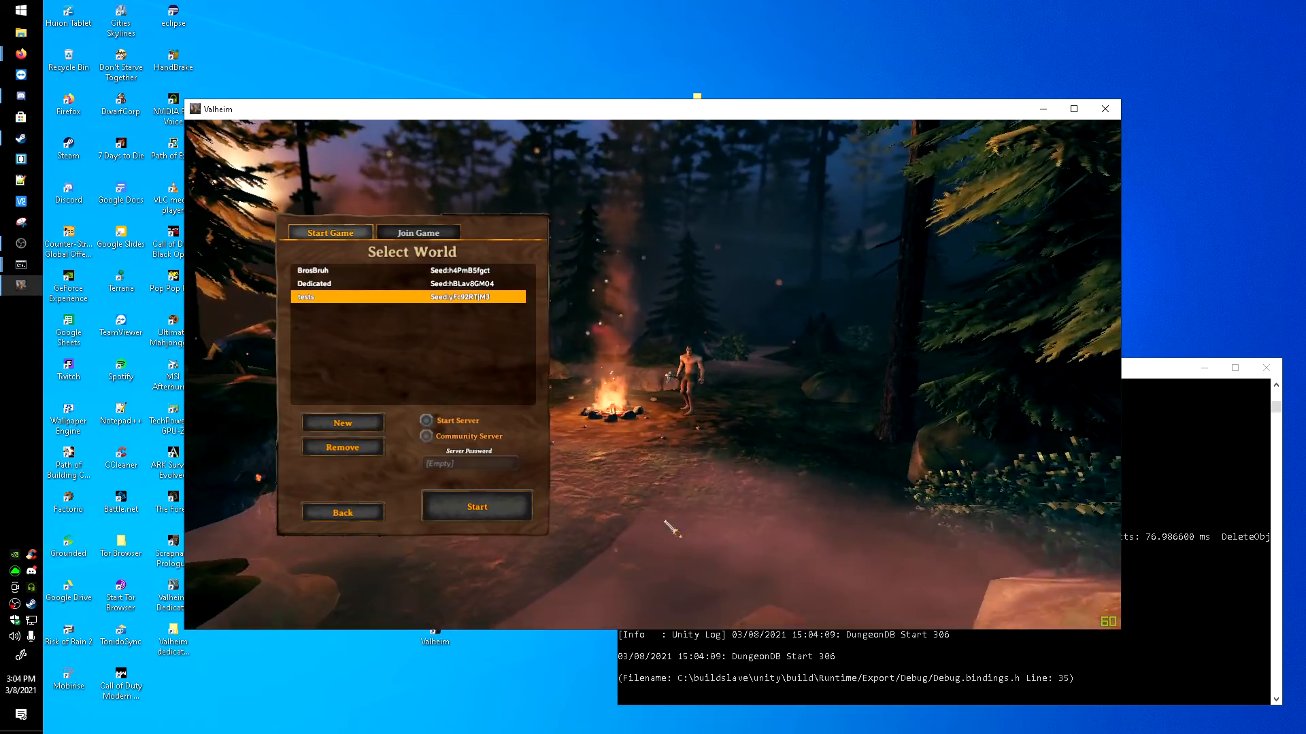
{"action": "left_click", "coordinate": [418, 232]}
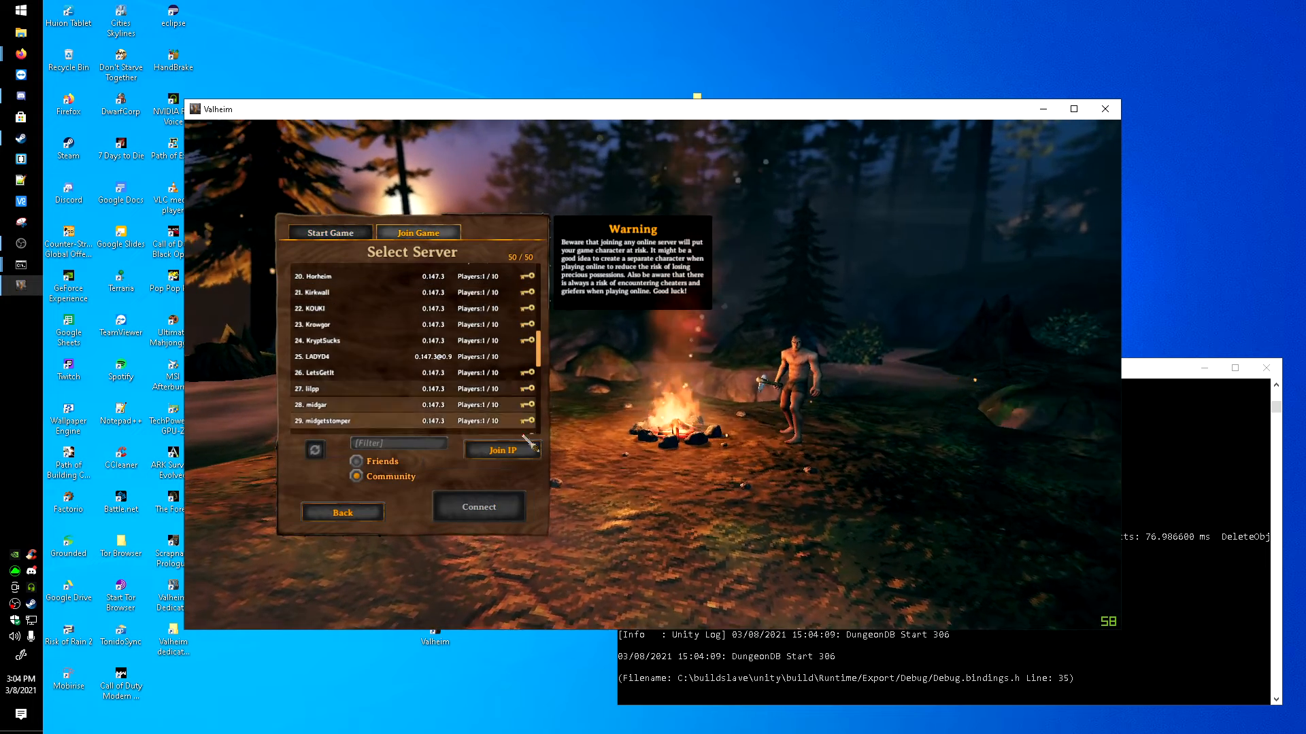
{"action": "left_click", "coordinate": [524, 445]}
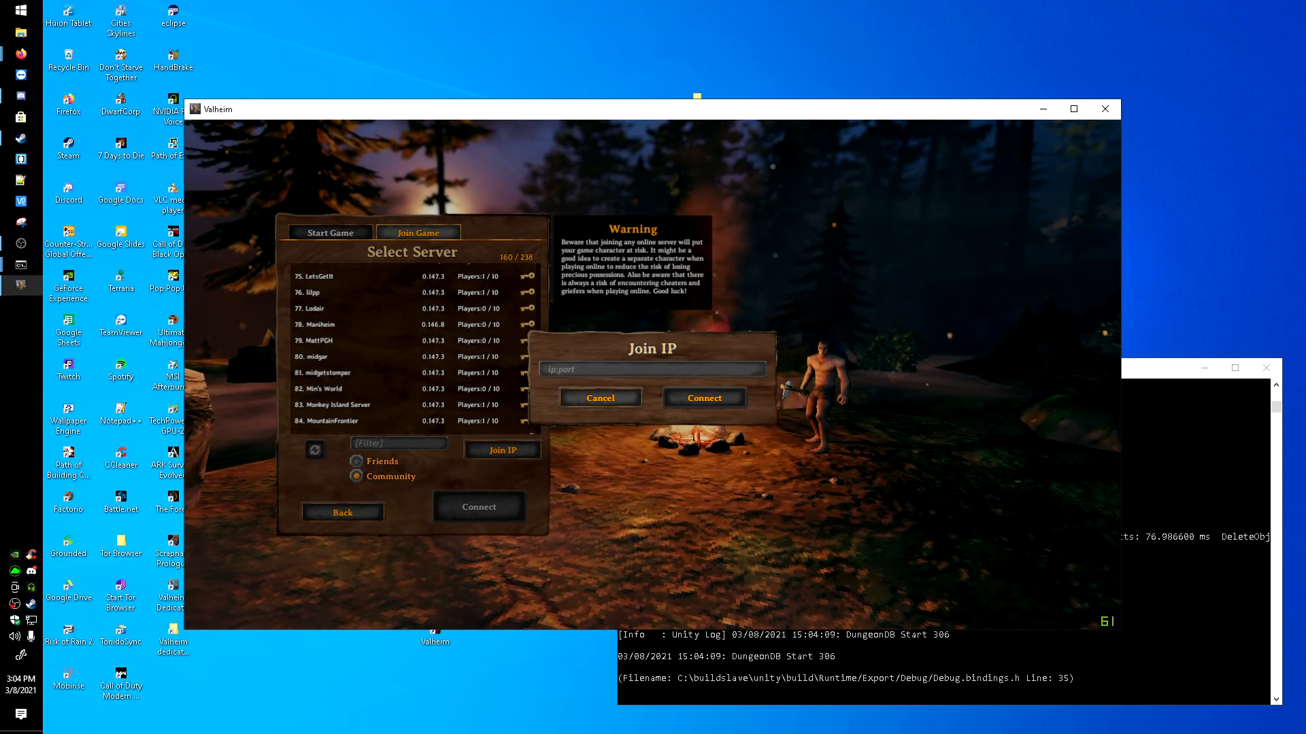
Step: Return to the Valheim window and enter 10.0.0.3:2456 as the server's IP and port
{"action": "key", "text": "alt+Tab"}
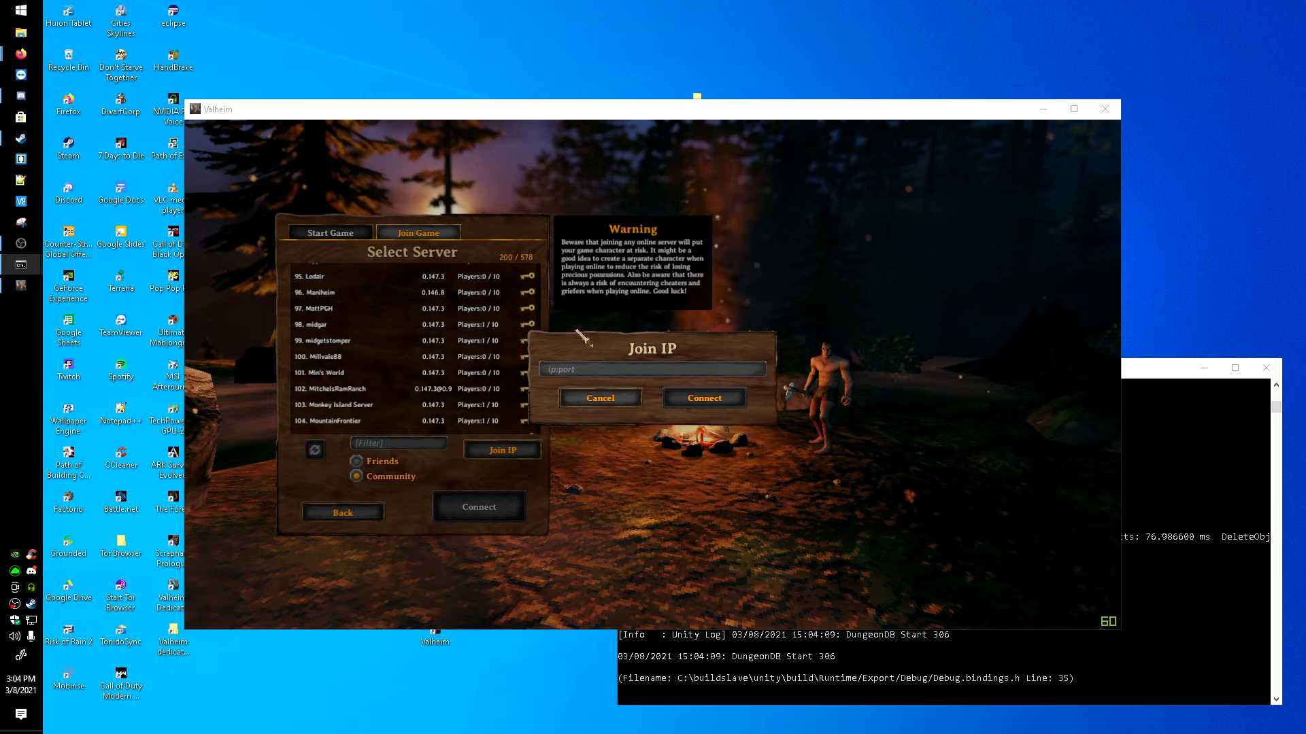
{"action": "left_click", "coordinate": [586, 371]}
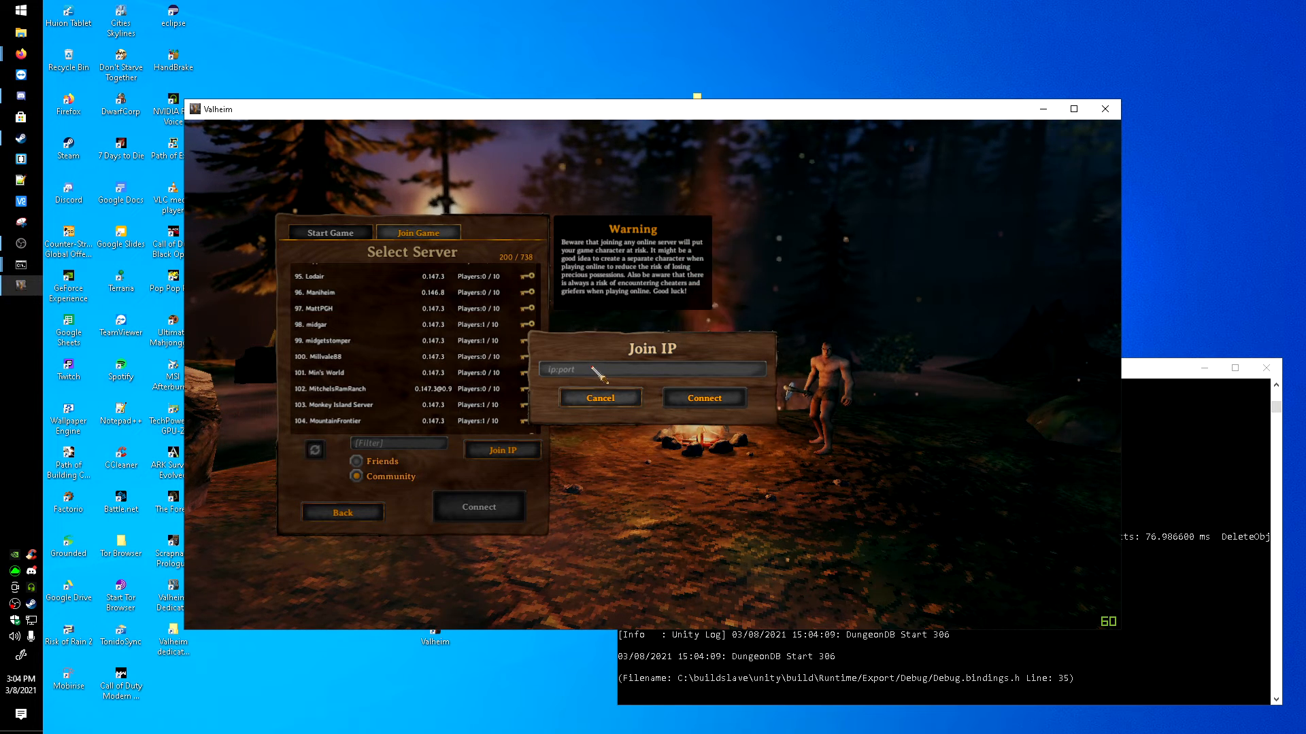
{"action": "type", "text": "10.0.0.3:2"}
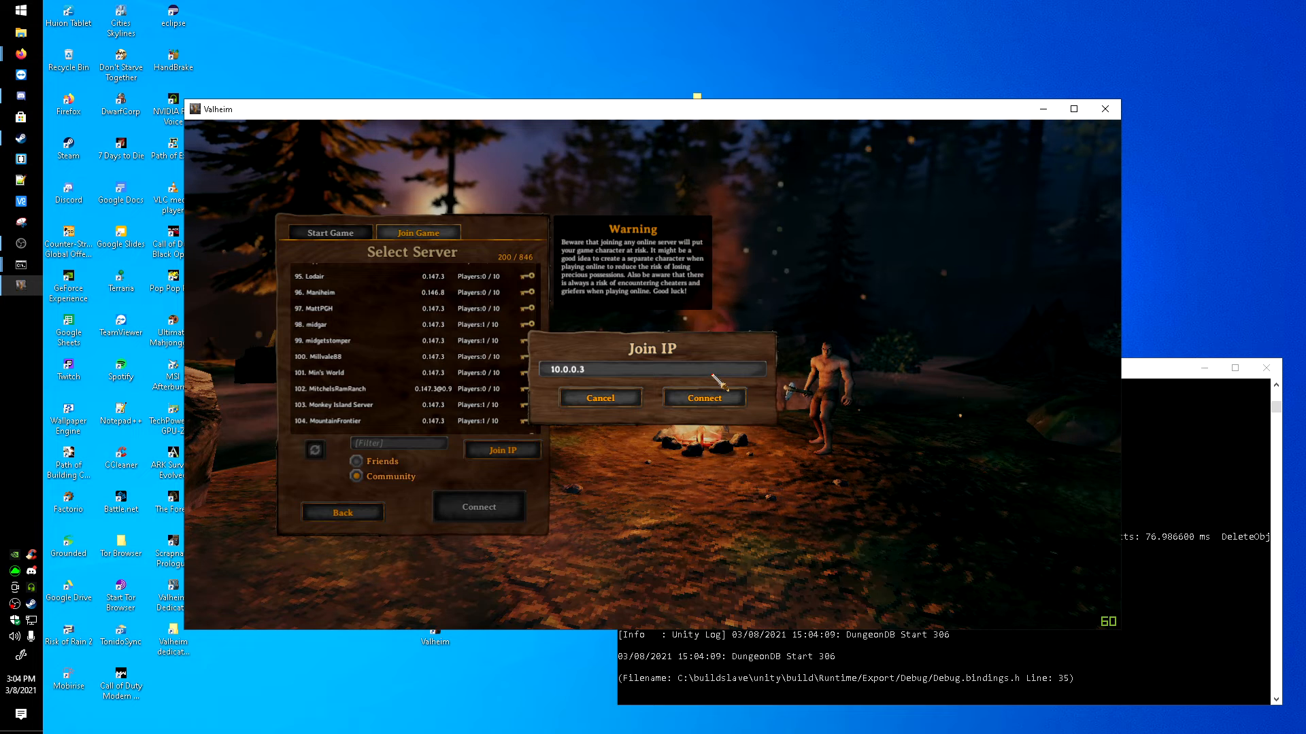
{"action": "type", "text": "456"}
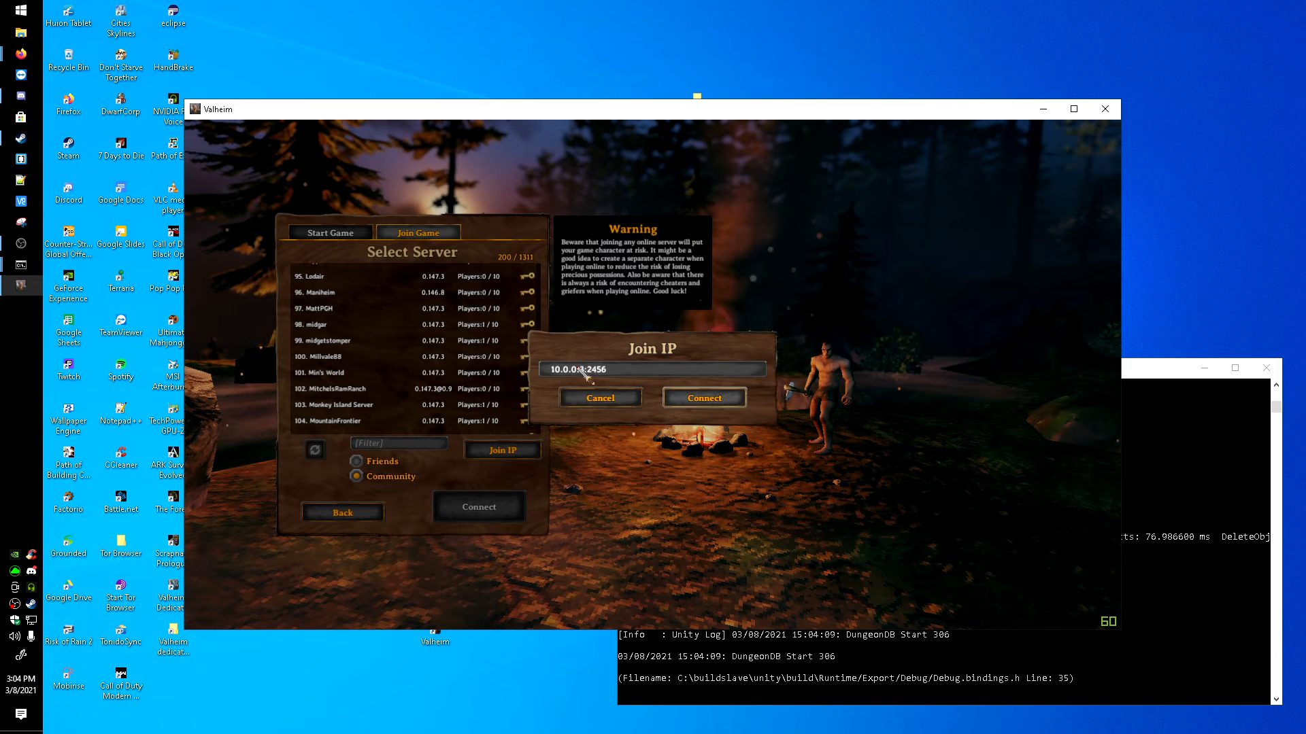
{"action": "left_click", "coordinate": [552, 371]}
{"action": "left_click", "coordinate": [554, 371]}
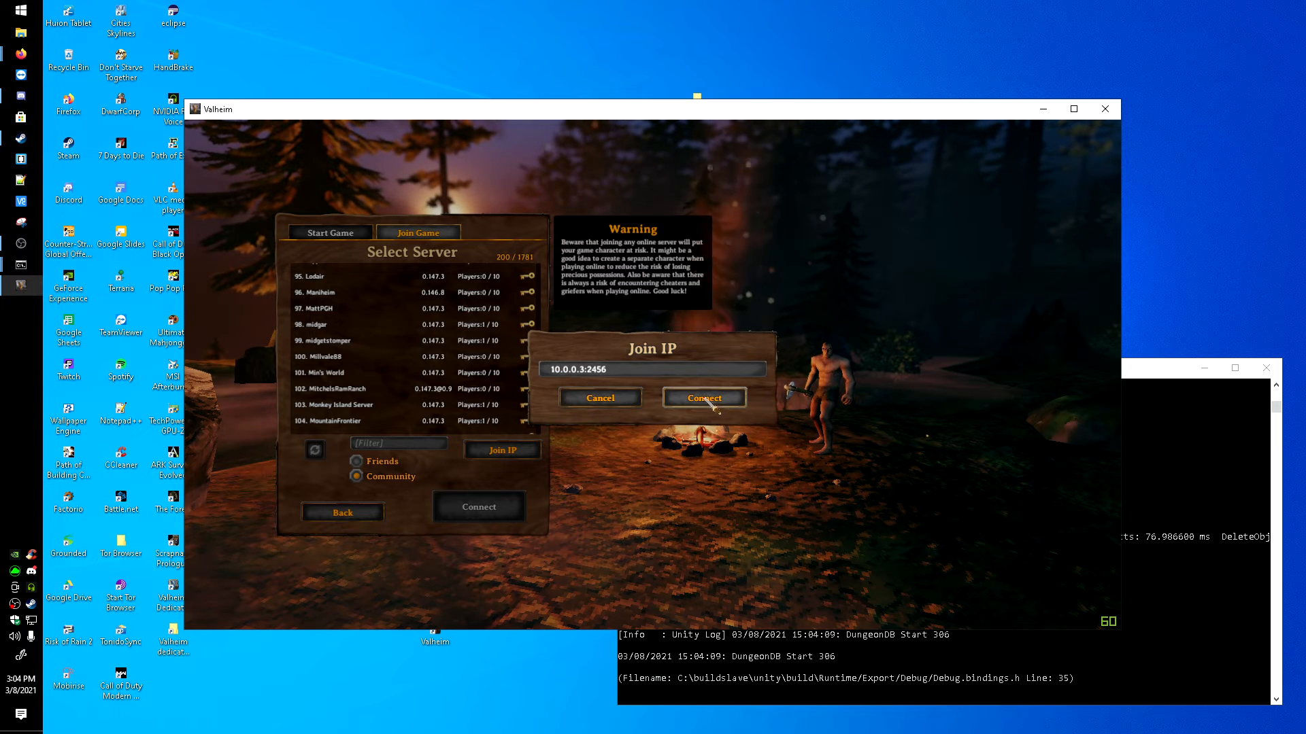
Step: Clear the port in the Join IP address and re-enter the server address as 10.0.0.3:2456
{"action": "left_click", "coordinate": [636, 370]}
{"action": "left_click", "coordinate": [634, 369]}
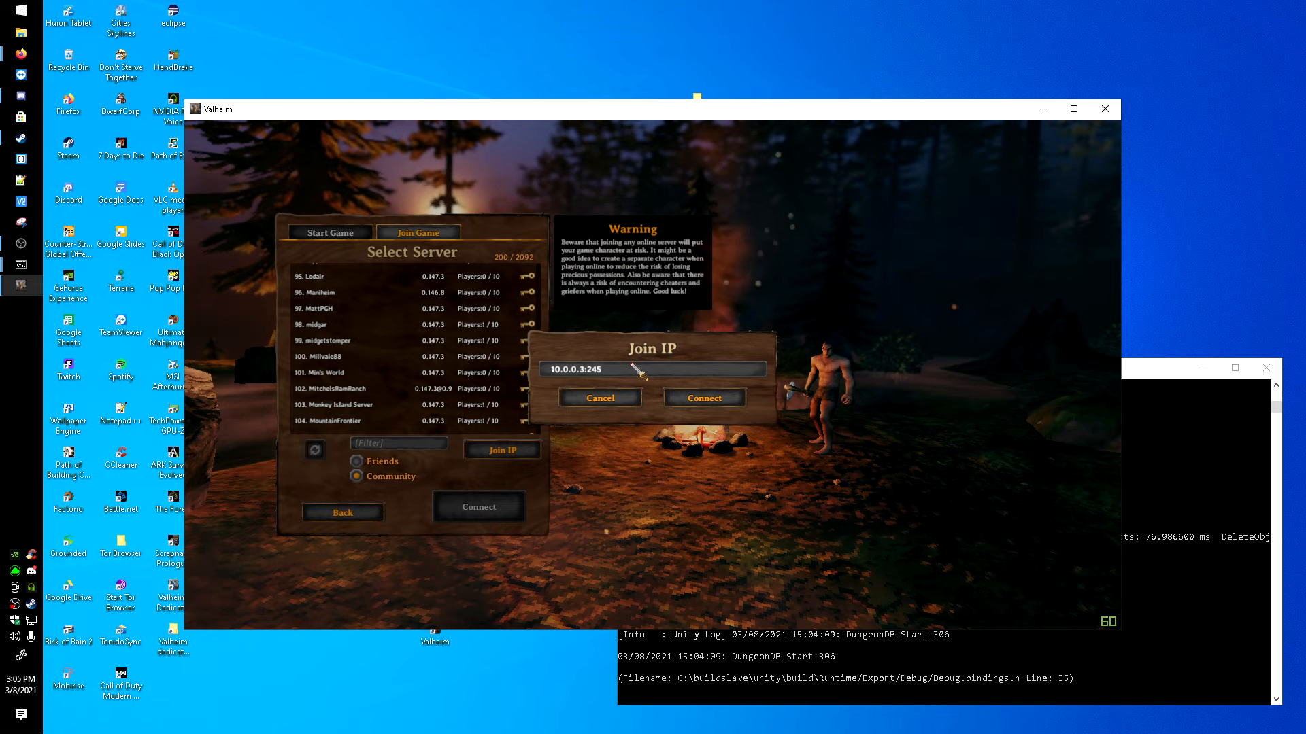
{"action": "key", "text": "BackSpace"}
{"action": "key", "text": "BackSpace"}
{"action": "key", "text": "BackSpace"}
{"action": "key", "text": "BackSpace"}
{"action": "key", "text": "BackSpace"}
{"action": "key", "text": "BackSpace"}
{"action": "key", "text": "BackSpace"}
{"action": "key", "text": "BackSpace"}
{"action": "key", "text": "BackSpace"}
{"action": "key", "text": "BackSpace"}
{"action": "key", "text": "BackSpace"}
{"action": "key", "text": "BackSpace"}
{"action": "key", "text": "BackSpace"}
{"action": "type", "text": "10.0.0.3"}
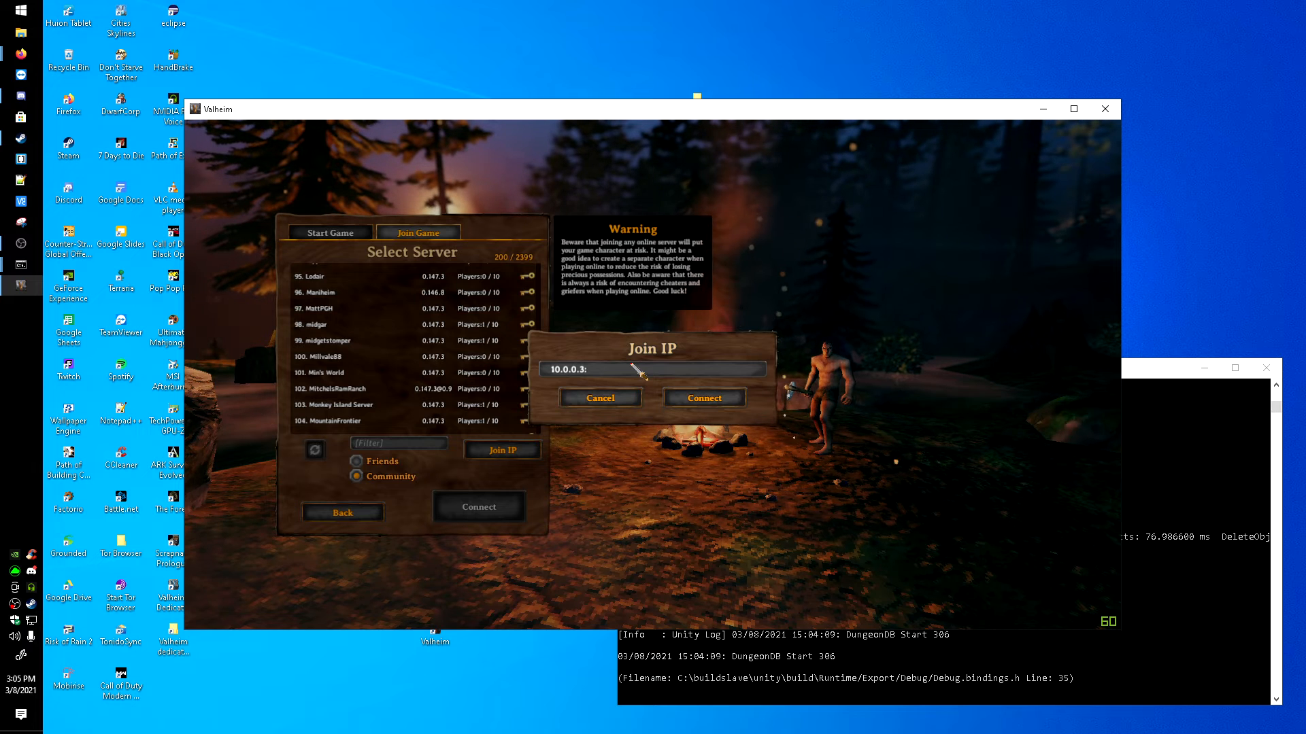
{"action": "type", "text": ":23"}
{"action": "type", "text": "56"}
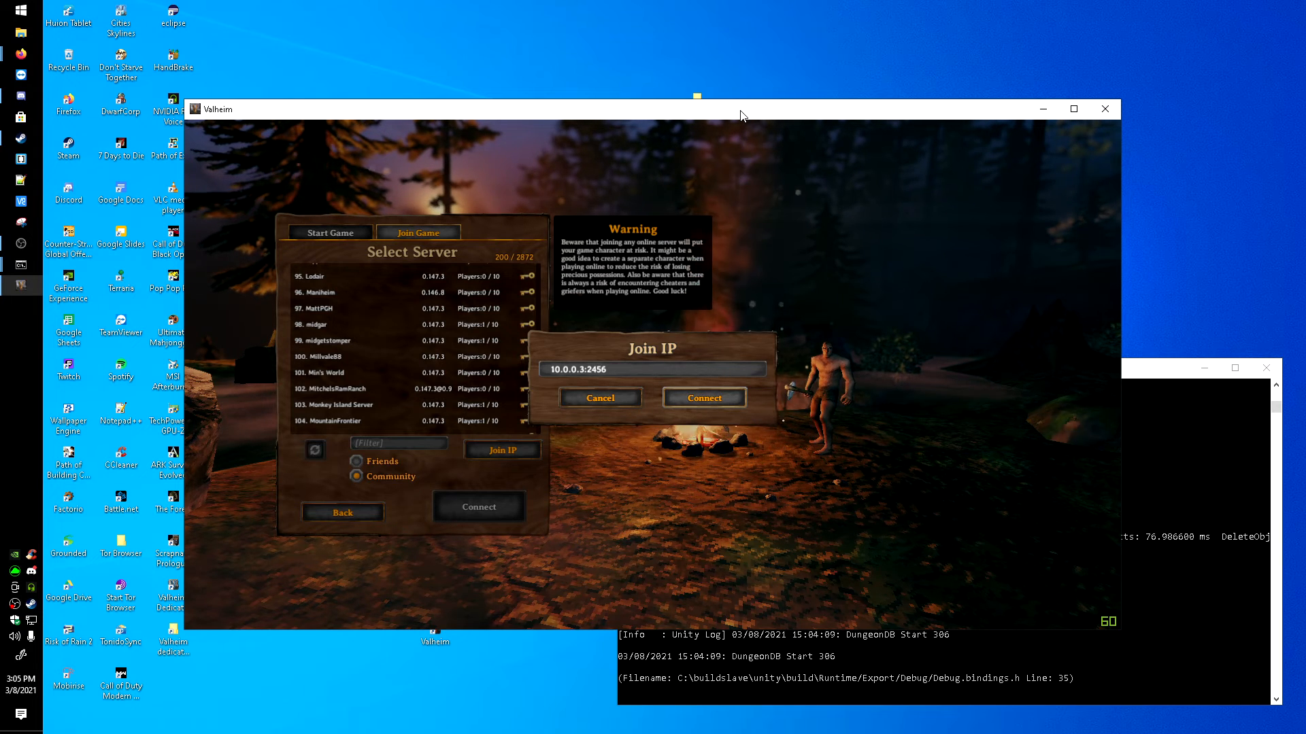
Step: Move the Valheim window higher on the desktop and replace the Join IP address with 10.0.0.3:2456
{"action": "left_click_drag", "start_coordinate": [738, 111], "coordinate": [671, 29]}
{"action": "left_click", "coordinate": [801, 567]}
{"action": "left_click", "coordinate": [562, 422]}
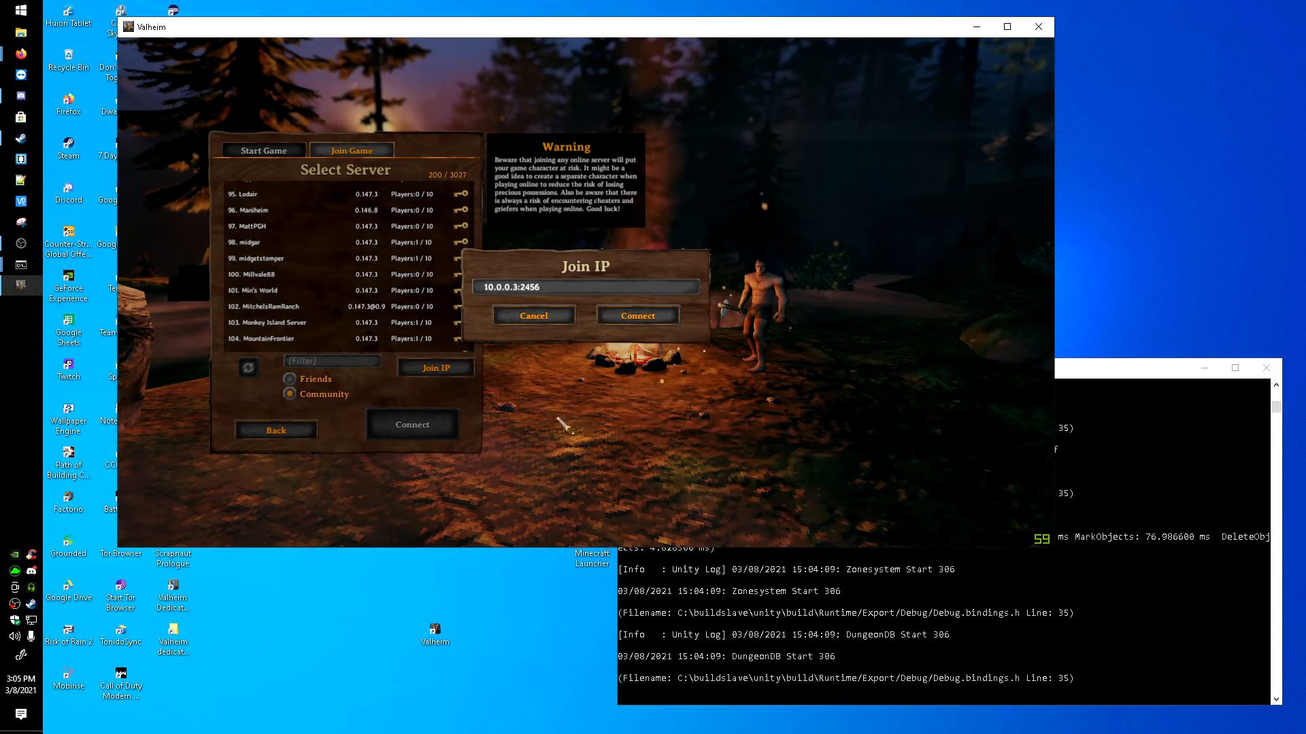
{"action": "left_click", "coordinate": [568, 288]}
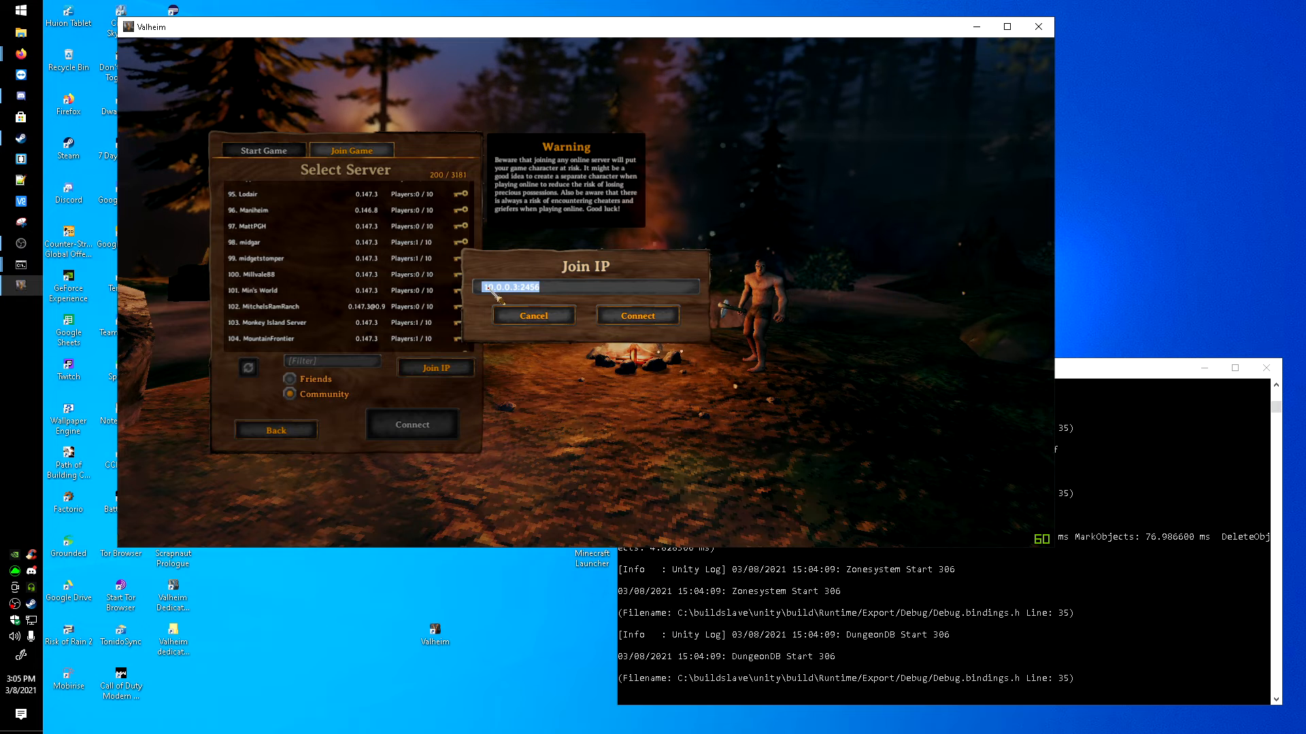
{"action": "left_click", "coordinate": [488, 287]}
{"action": "key", "text": "ctrl+a"}
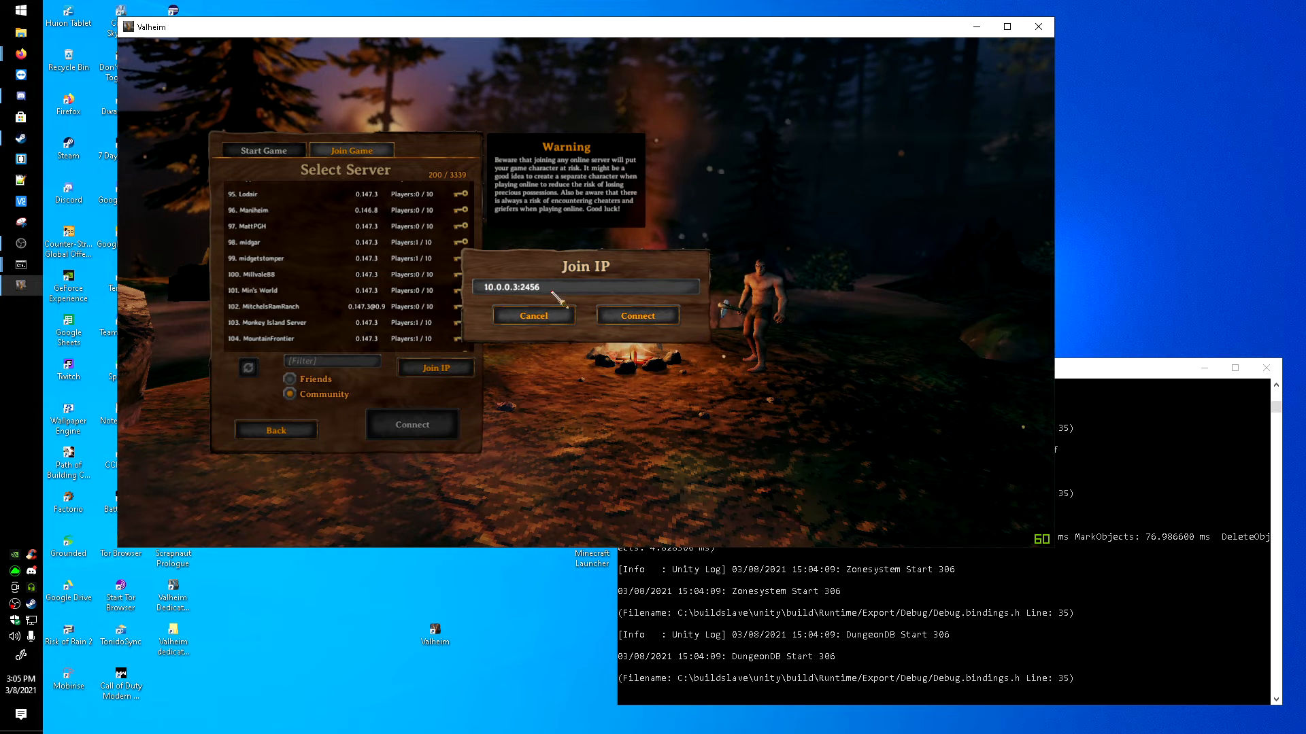
{"action": "type", "text": "10.0.0.3"}
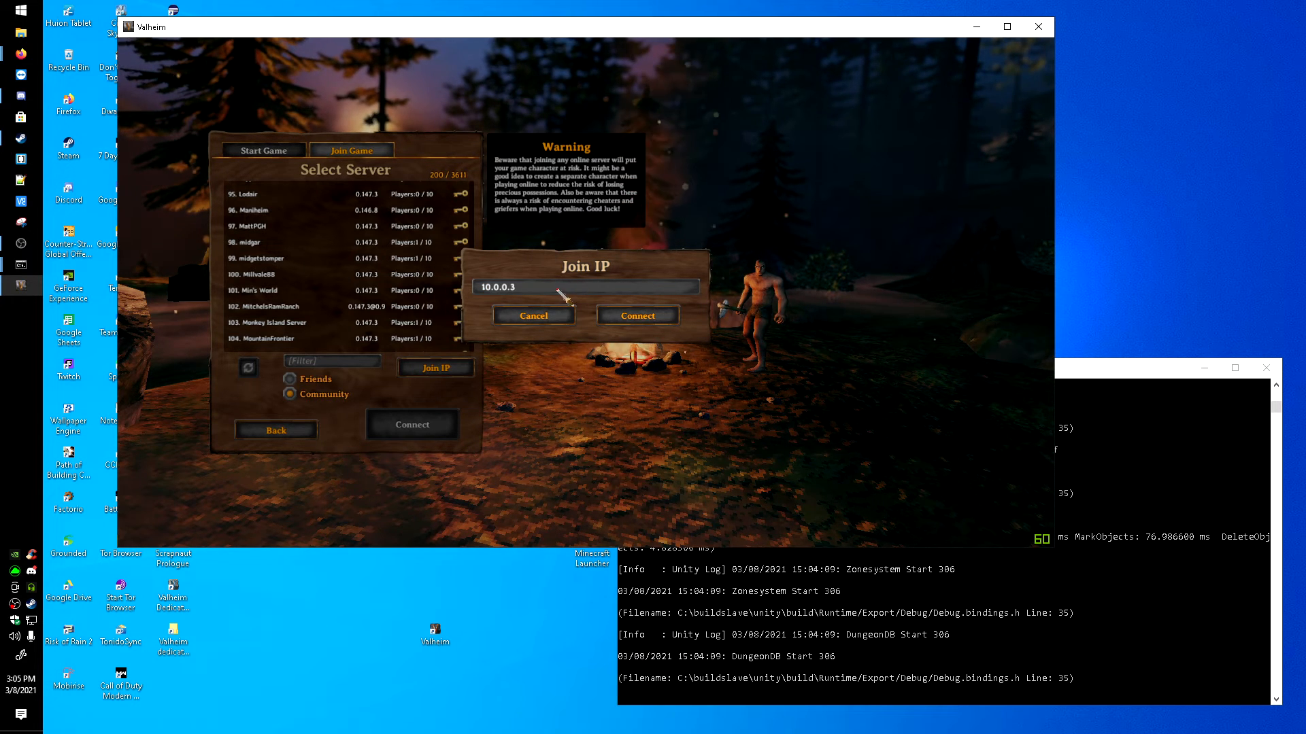
{"action": "type", "text": ":2456"}
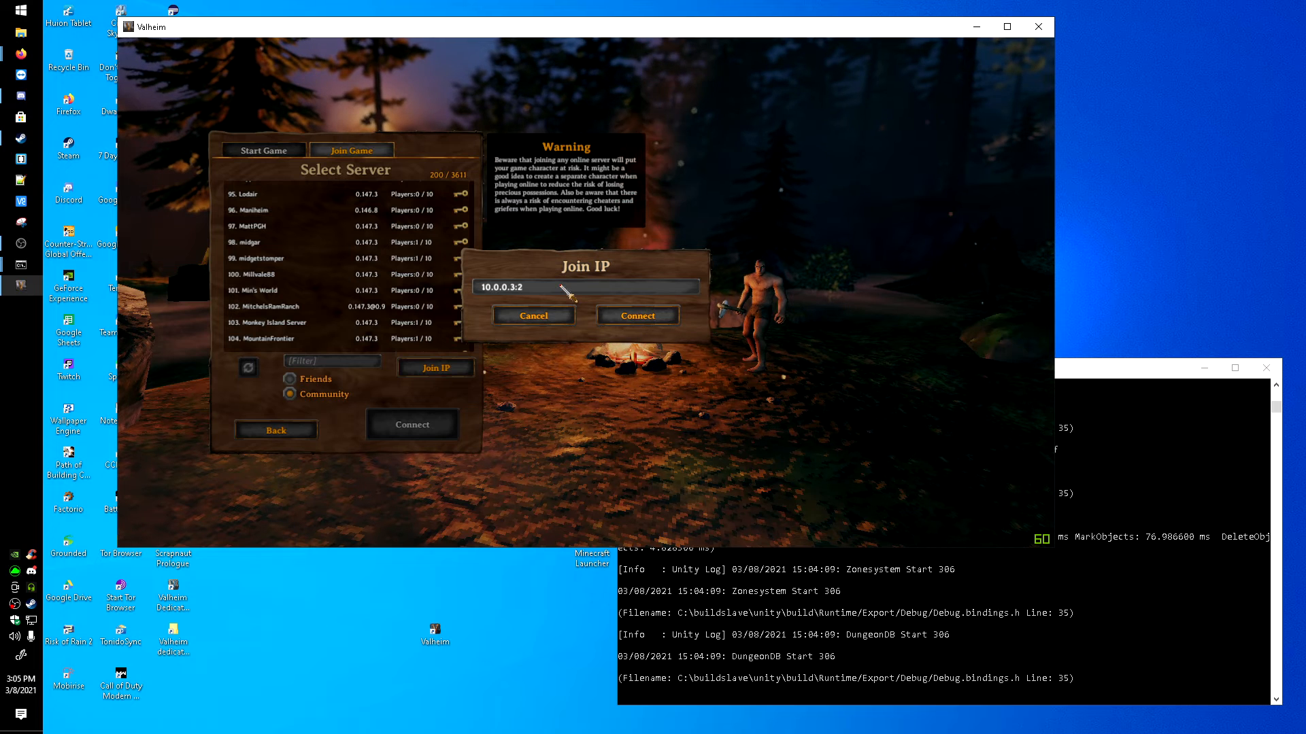
Step: Connect to the server, return to the Valheim window and submit the server password to join
{"action": "left_click", "coordinate": [665, 317]}
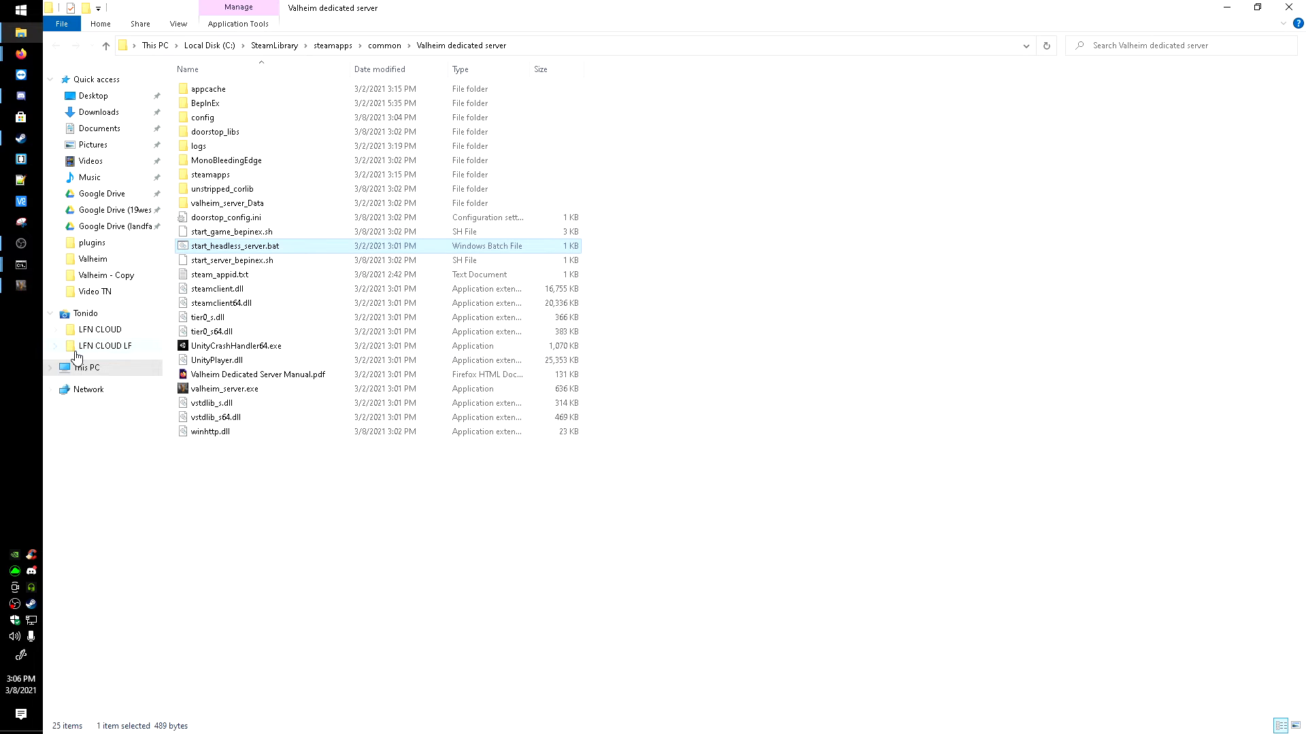
{"action": "left_click", "coordinate": [20, 285]}
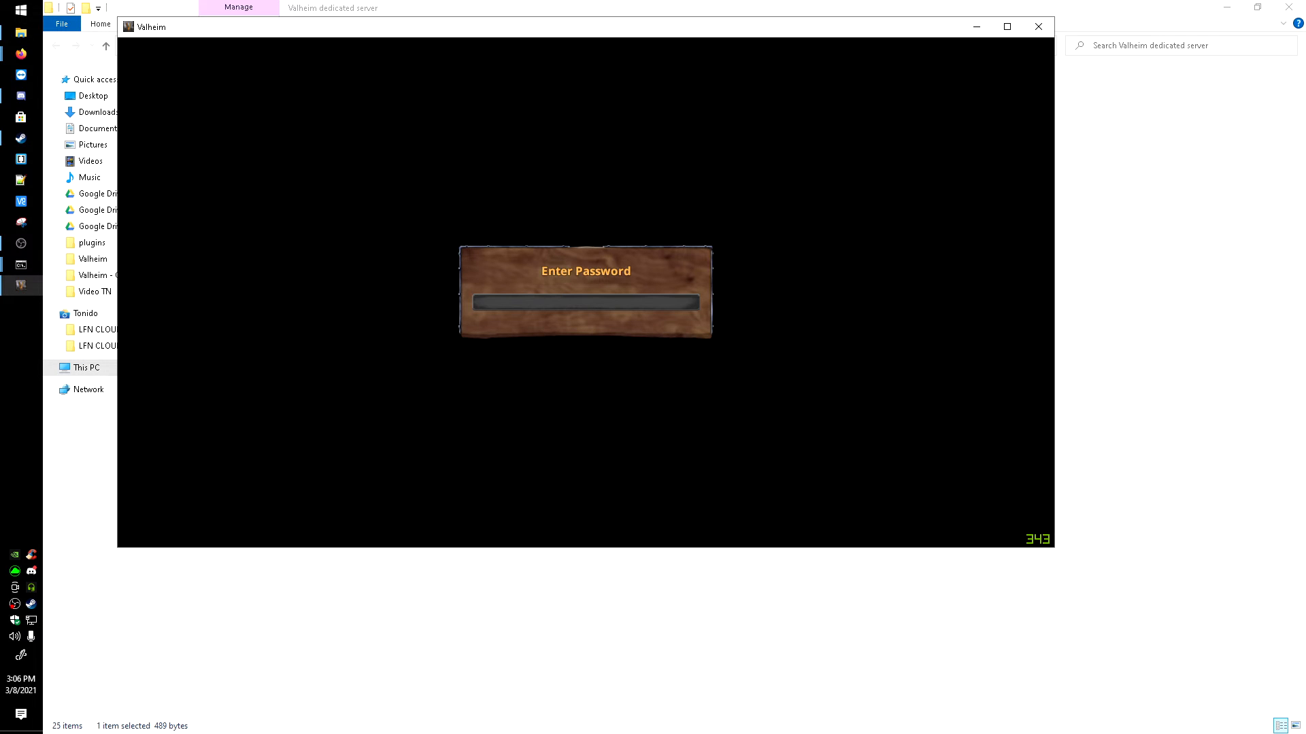
{"action": "key", "text": "Return"}
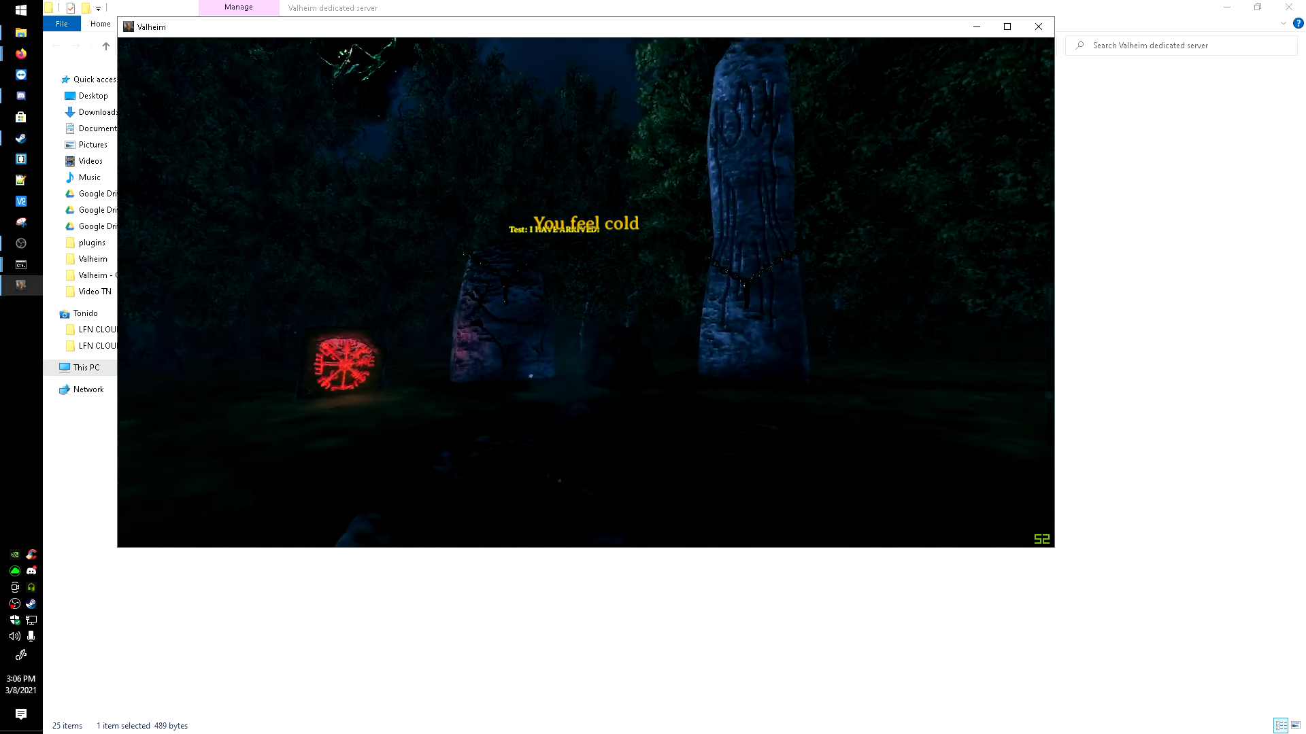
Step: Quit the game from the in-game menu and close the Valheim window
{"action": "key", "text": "Escape"}
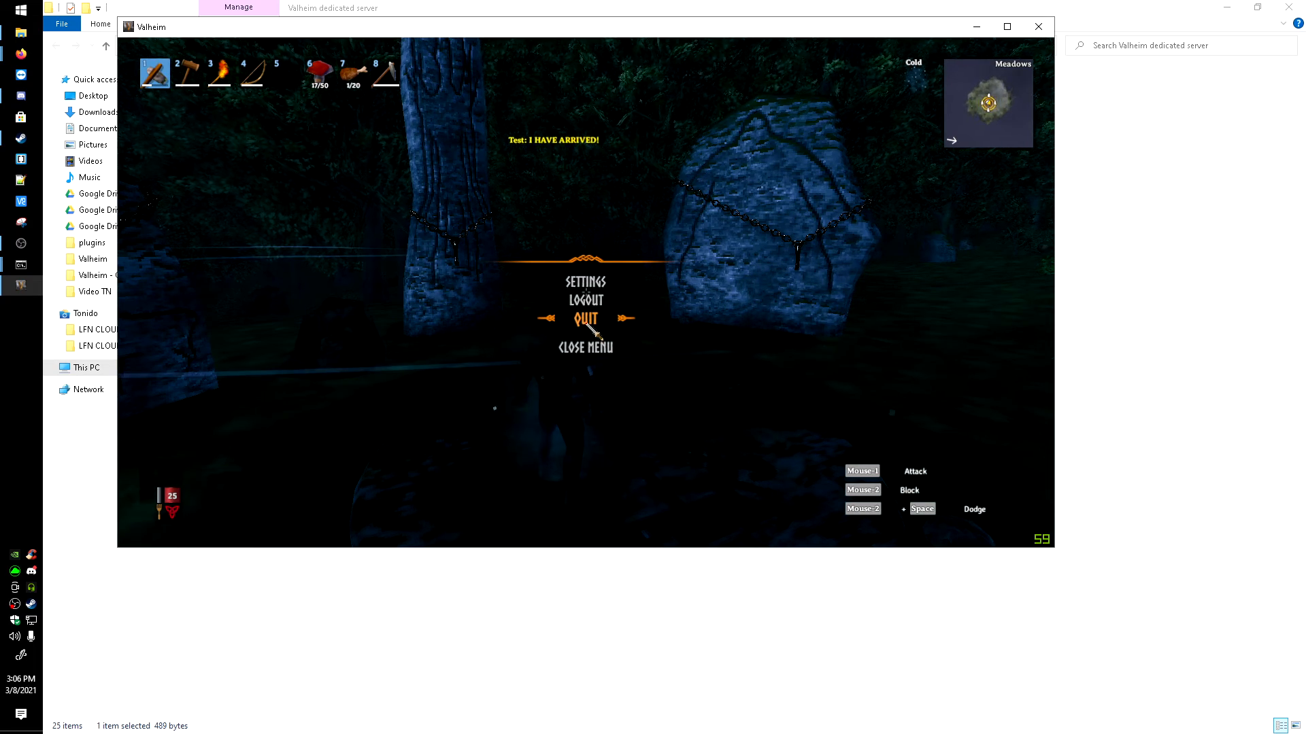
{"action": "left_click", "coordinate": [586, 320]}
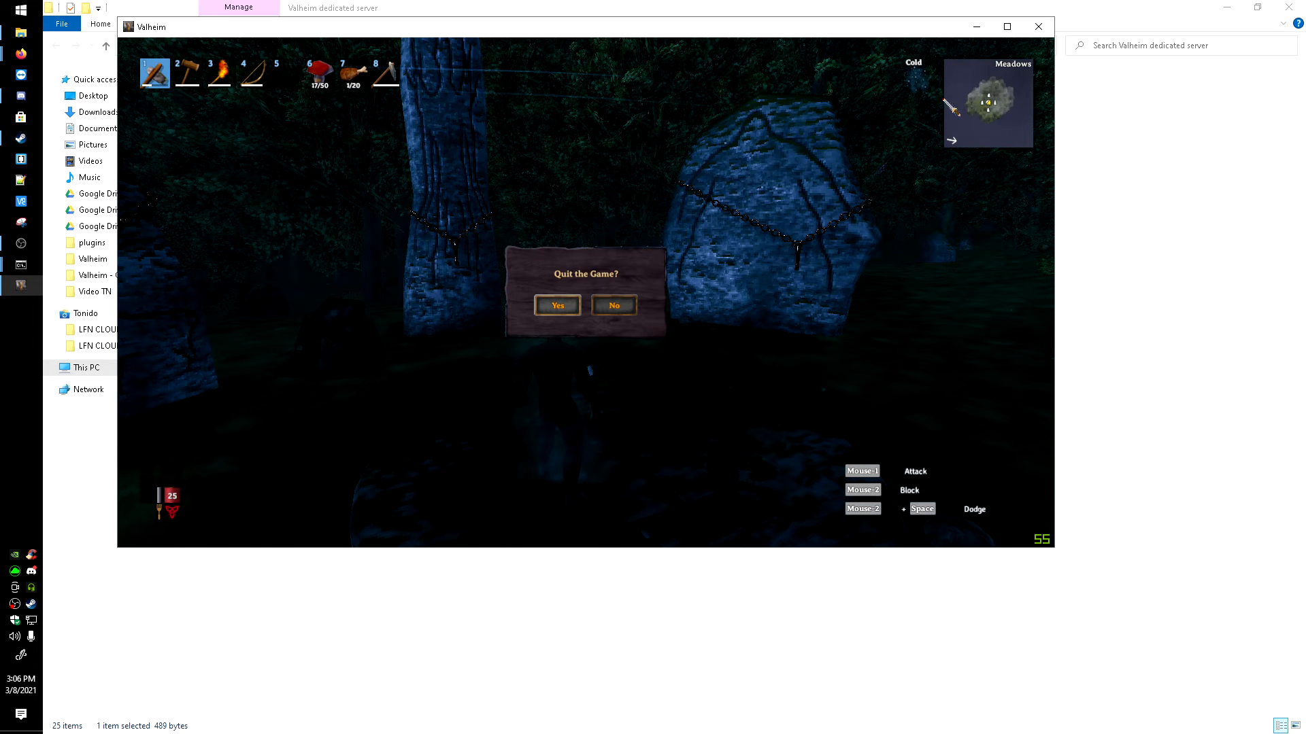
{"action": "left_click", "coordinate": [1039, 26]}
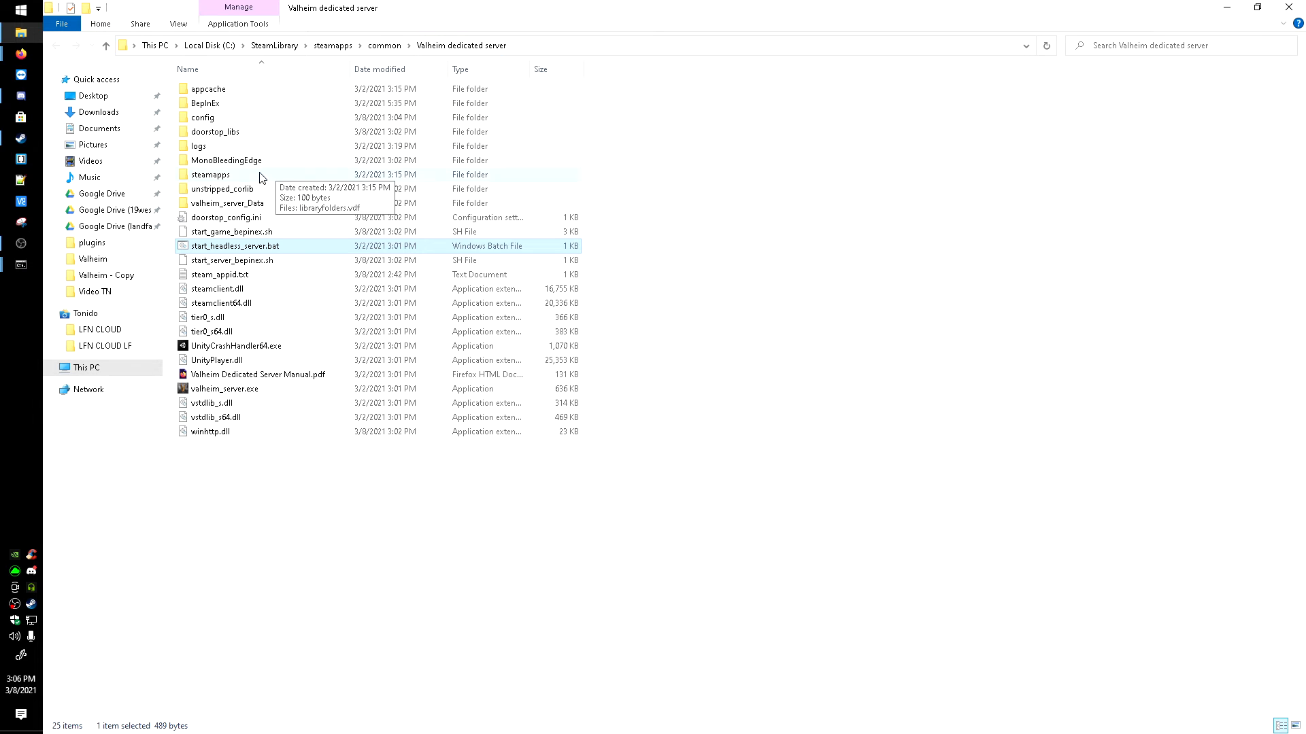
Step: Open dream.modify-max-players.cfg from the BepInEx config folder in Notepad++, check the player Limit value and close the editor
{"action": "double_click", "coordinate": [226, 106]}
{"action": "double_click", "coordinate": [226, 104]}
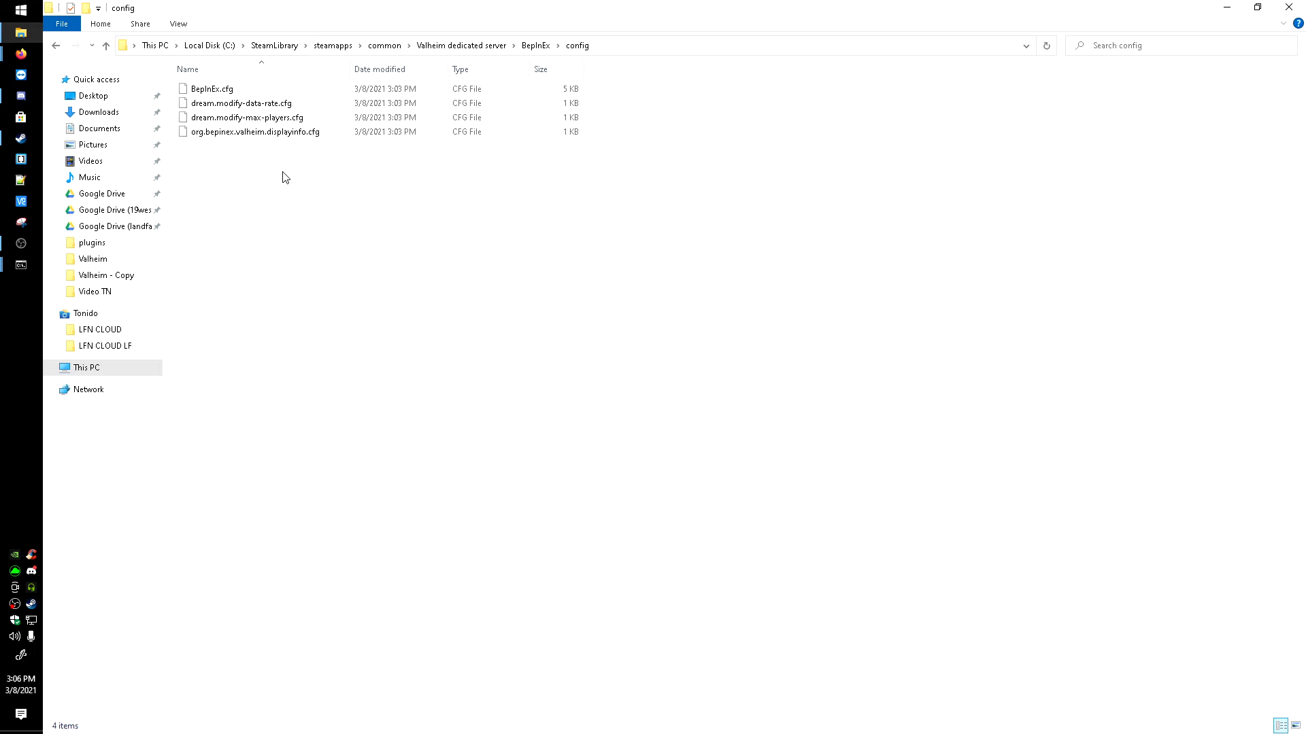
{"action": "right_click", "coordinate": [263, 121]}
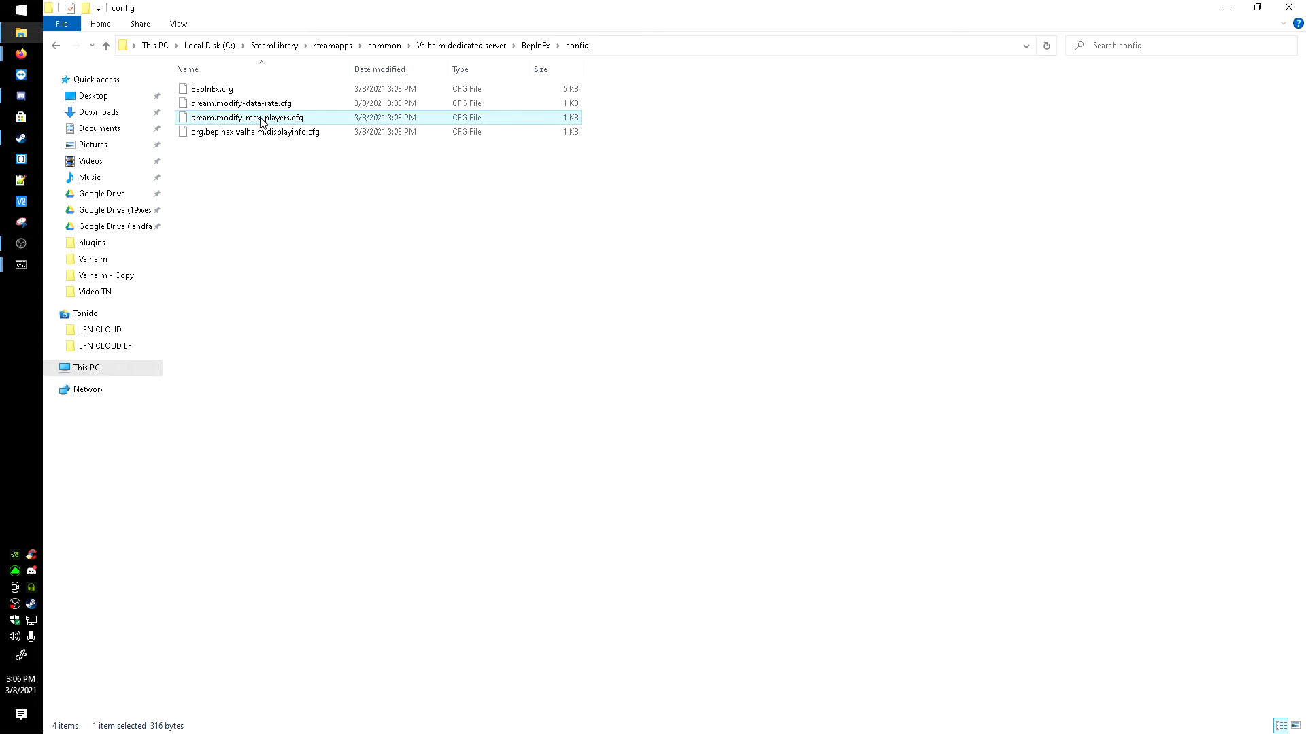
{"action": "left_click", "coordinate": [302, 157]}
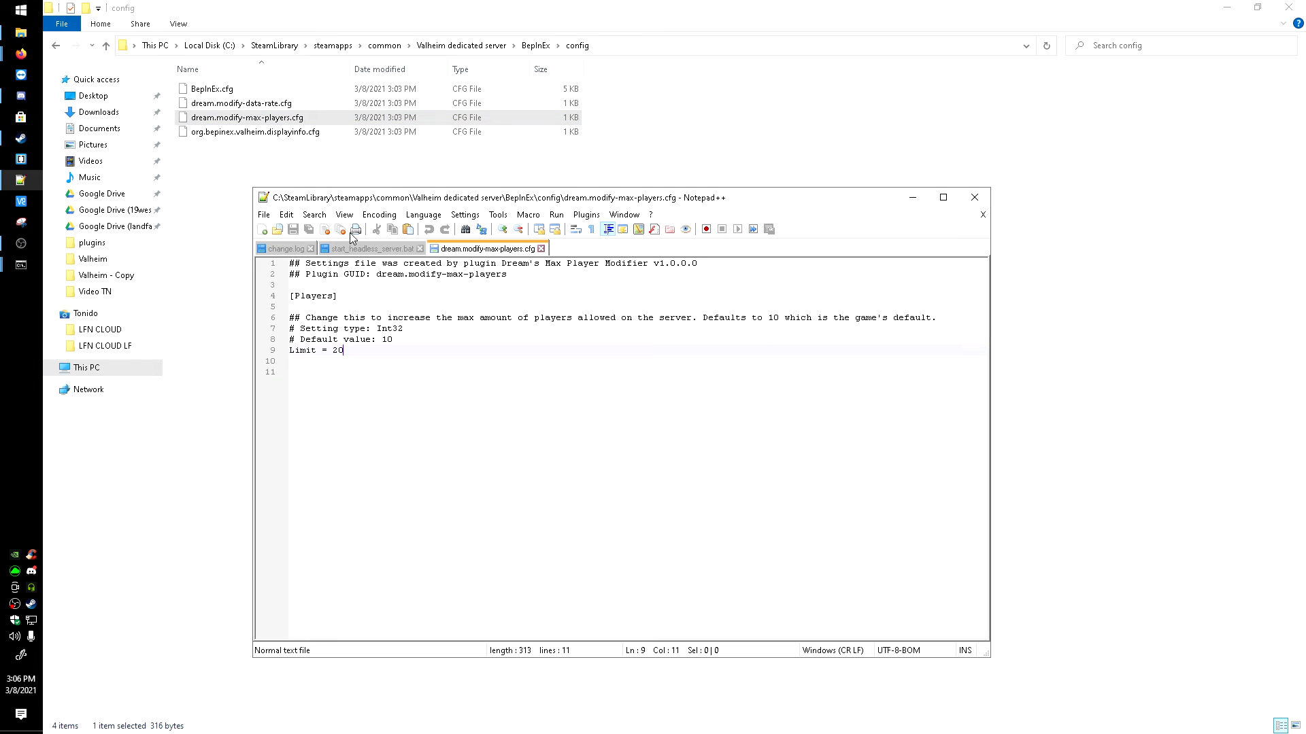
{"action": "left_click_drag", "start_coordinate": [350, 351], "coordinate": [331, 354]}
{"action": "left_click_drag", "start_coordinate": [350, 351], "coordinate": [332, 351]}
{"action": "left_click", "coordinate": [397, 369]}
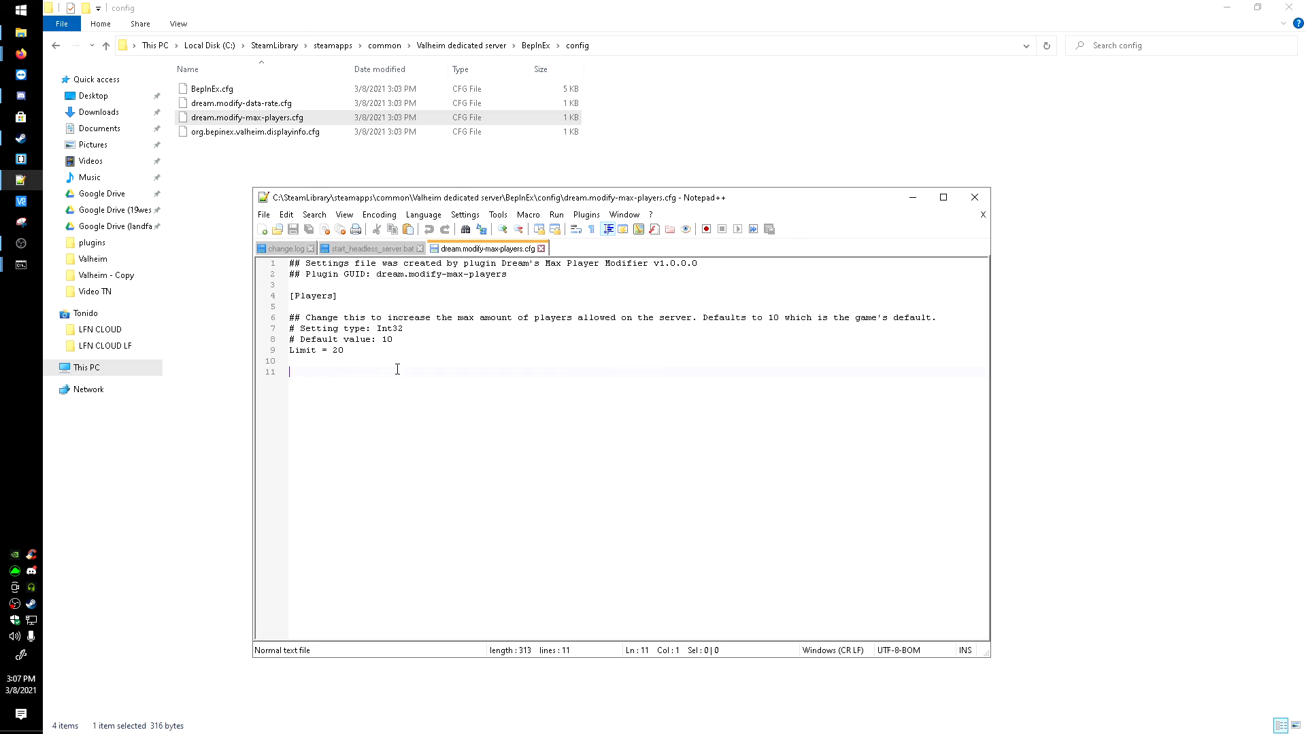
{"action": "left_click", "coordinate": [974, 202]}
Step: Open dream.modify-data-rate.cfg in Notepad++, set Rate to 20 and save the file
{"action": "left_click", "coordinate": [232, 103]}
{"action": "right_click", "coordinate": [235, 103]}
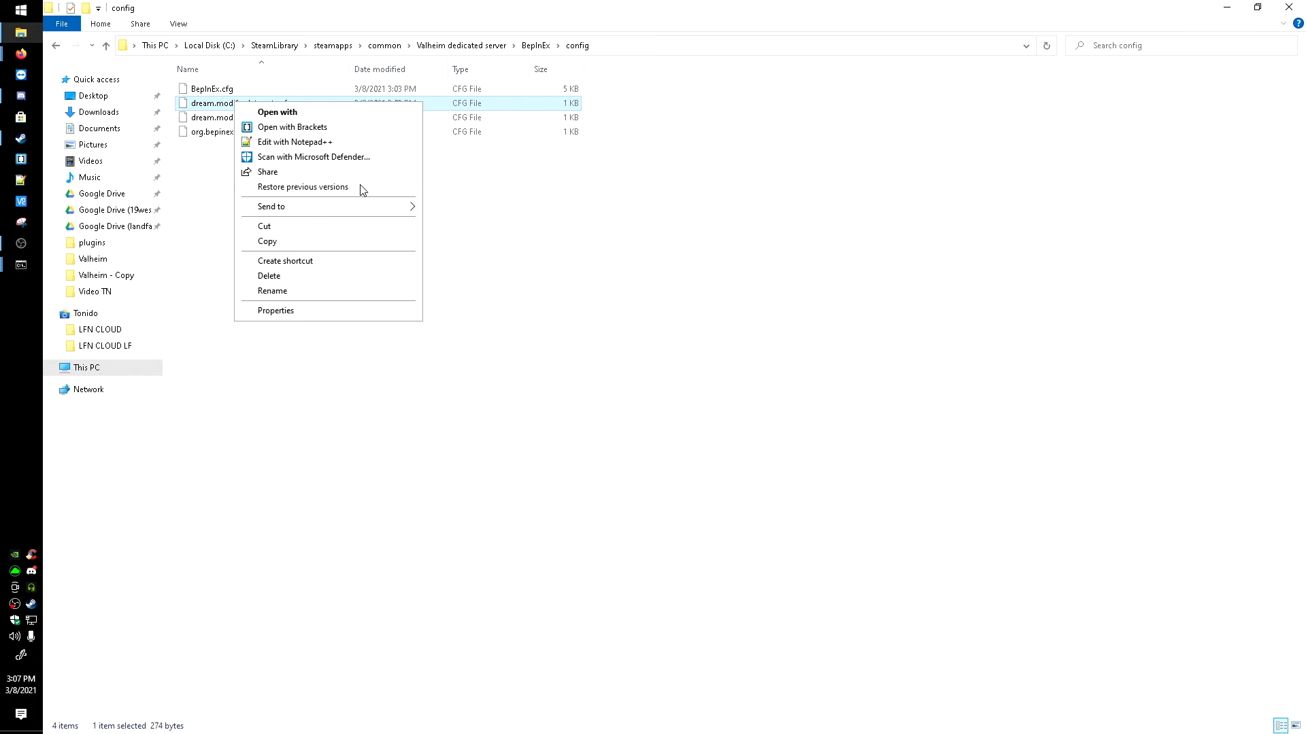
{"action": "left_click", "coordinate": [292, 142]}
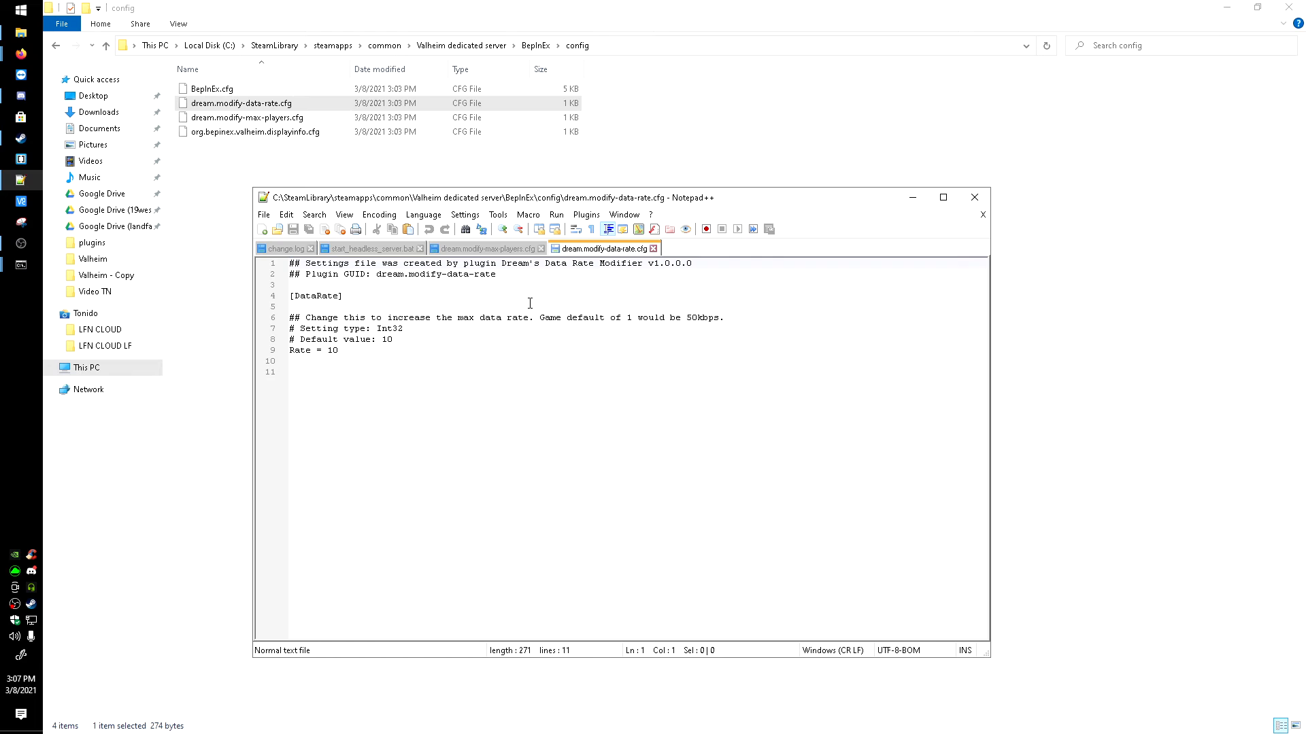
{"action": "left_click", "coordinate": [342, 351]}
{"action": "left_click_drag", "start_coordinate": [345, 352], "coordinate": [332, 352]}
{"action": "left_click", "coordinate": [345, 350]}
{"action": "left_click_drag", "start_coordinate": [343, 351], "coordinate": [333, 350]}
{"action": "type", "text": "20"}
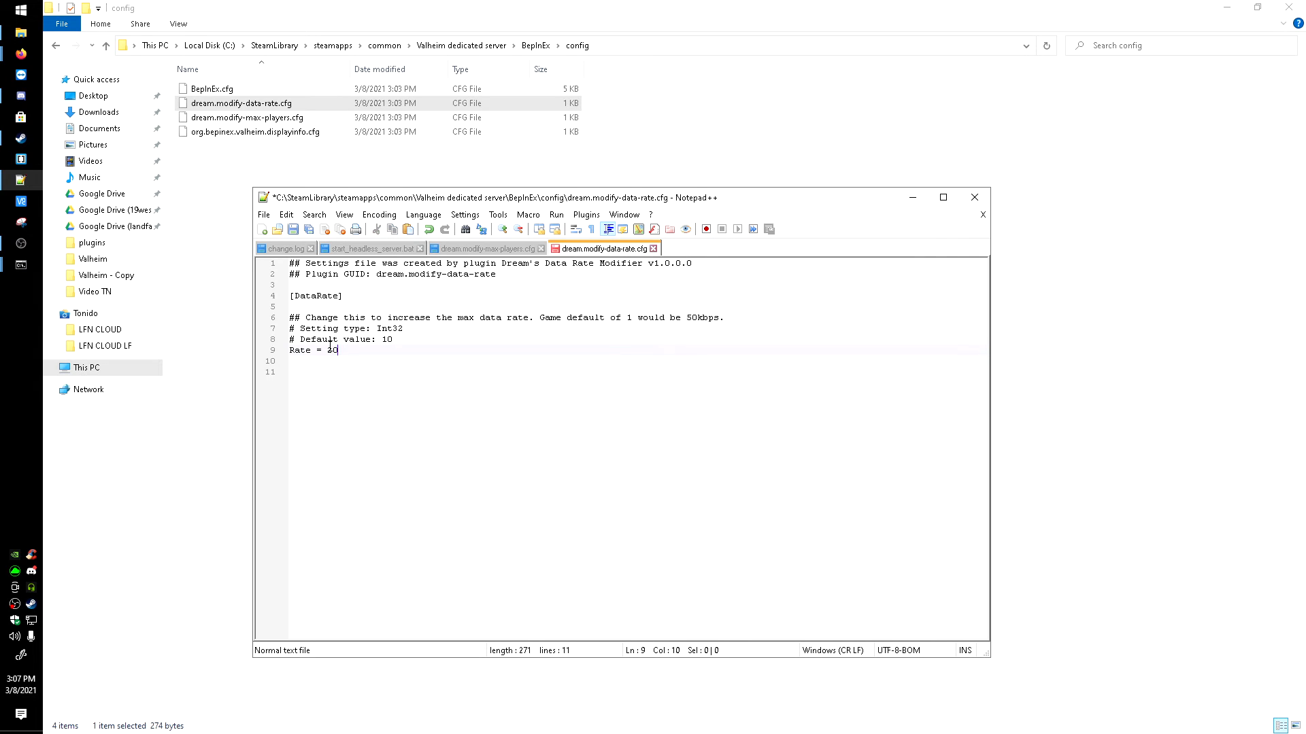
{"action": "key", "text": "ctrl+s"}
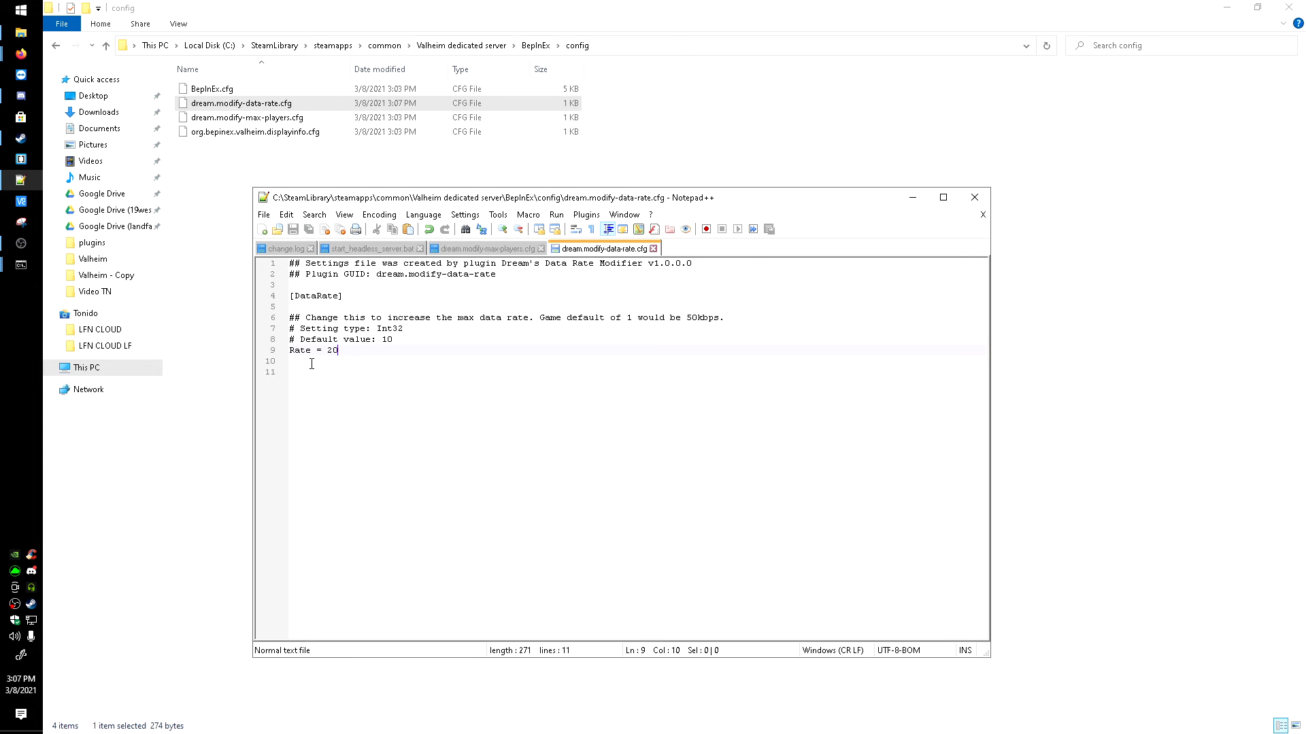
Step: Review the Rate value and the comment explaining the game's default data rate in dream.modify-data-rate.cfg
{"action": "left_click_drag", "start_coordinate": [356, 354], "coordinate": [333, 354]}
{"action": "left_click", "coordinate": [339, 350]}
{"action": "left_click_drag", "start_coordinate": [342, 352], "coordinate": [328, 351]}
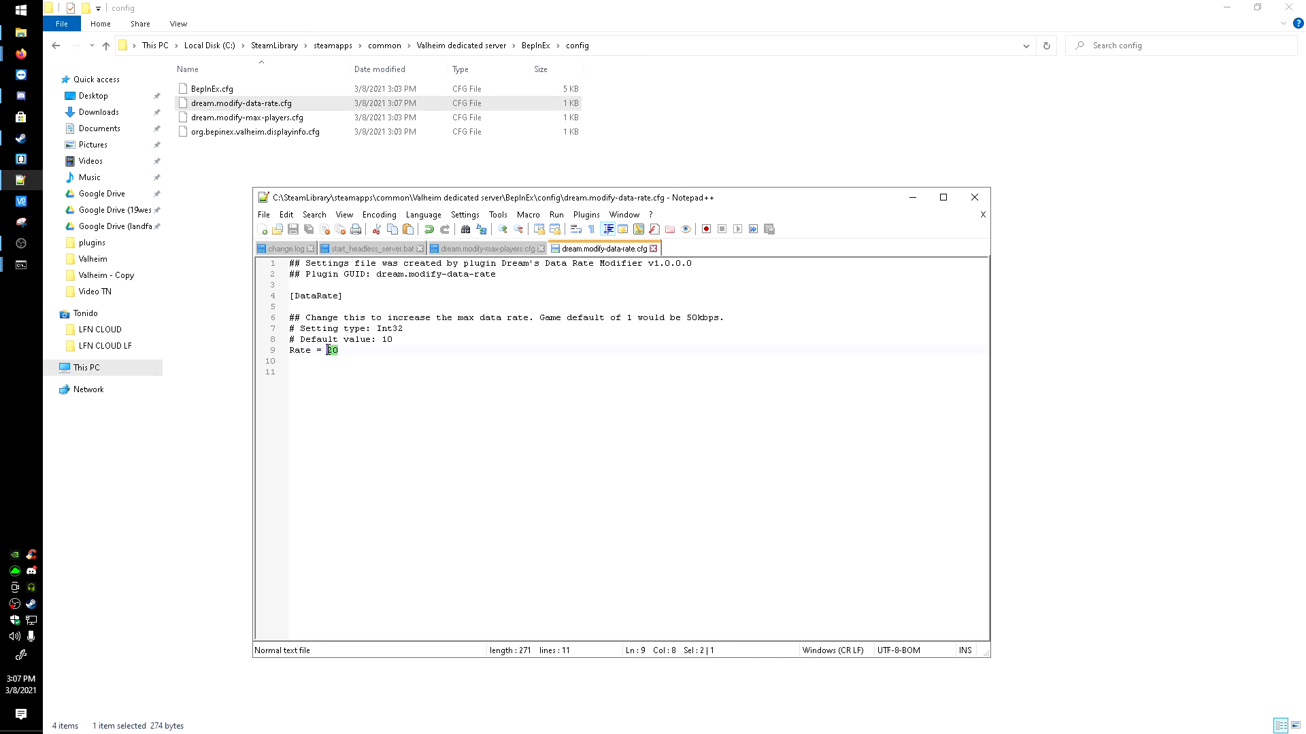
{"action": "left_click", "coordinate": [366, 352]}
{"action": "left_click_drag", "start_coordinate": [621, 320], "coordinate": [726, 317]}
{"action": "left_click", "coordinate": [657, 319]}
{"action": "left_click_drag", "start_coordinate": [615, 317], "coordinate": [721, 318]}
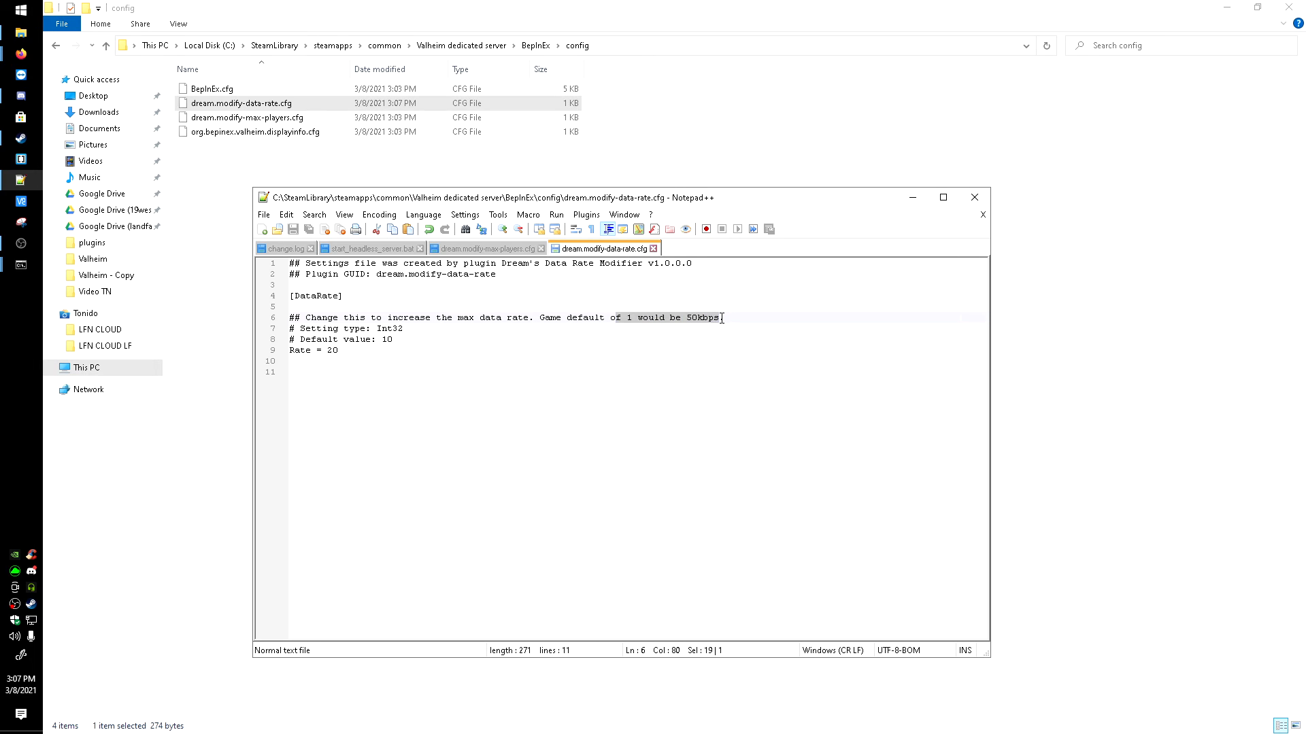
{"action": "left_click", "coordinate": [729, 318]}
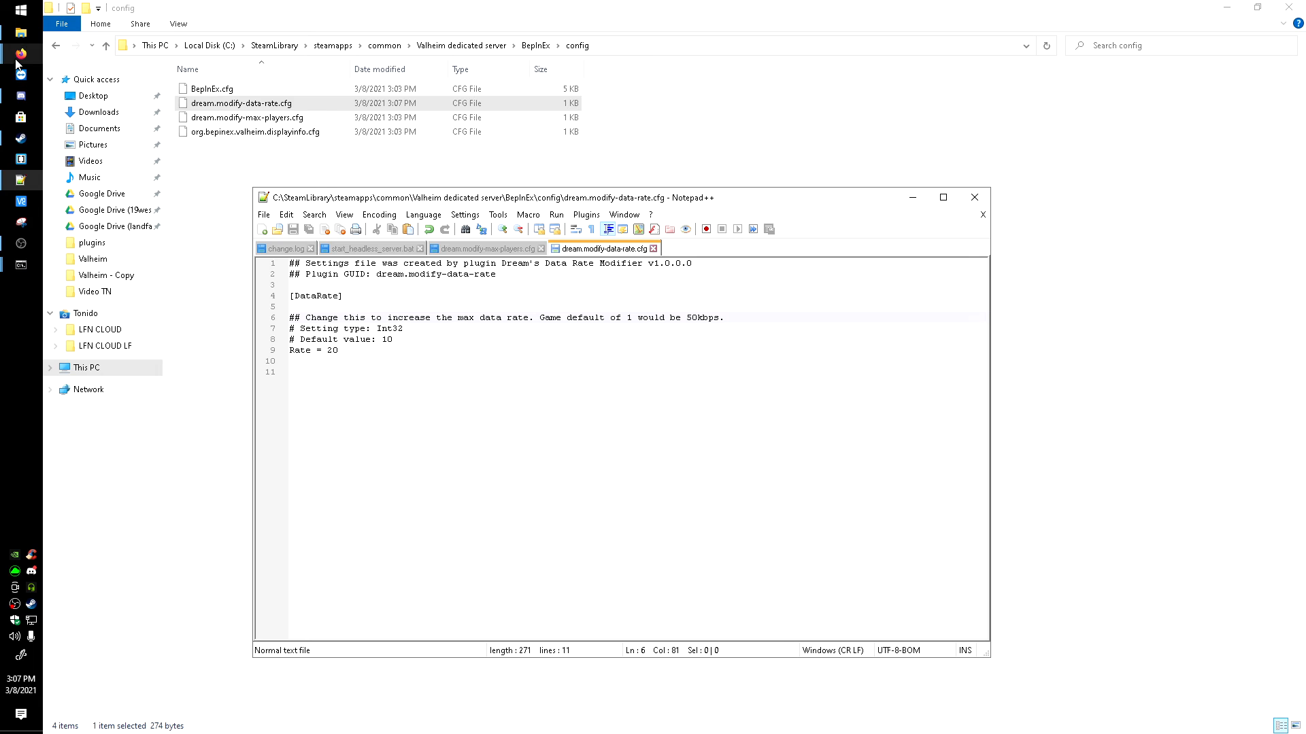
Step: Switch to Firefox and check the default data rate described in the Data Rate Modifier page's Configuration section
{"action": "left_click", "coordinate": [21, 54]}
{"action": "left_click", "coordinate": [131, 158]}
{"action": "scroll", "coordinate": [703, 337], "scroll_direction": "down", "scroll_amount": 10}
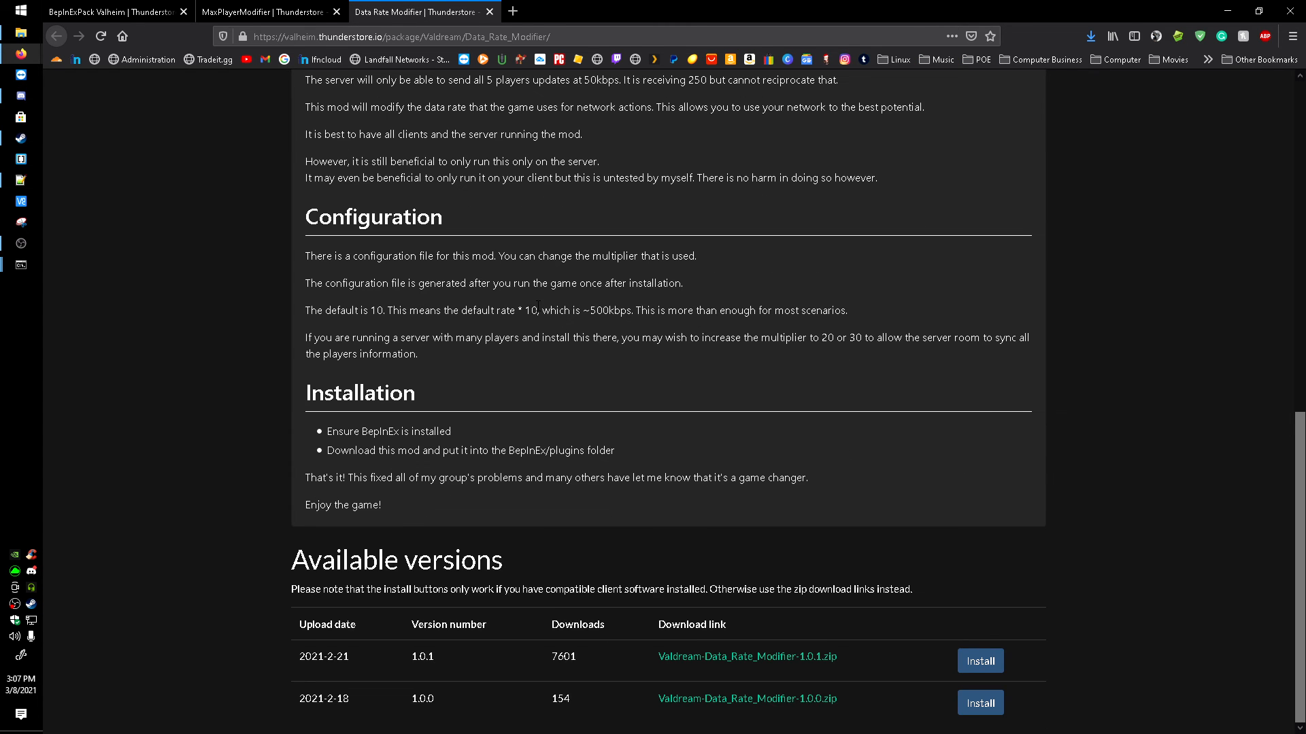
{"action": "left_click_drag", "start_coordinate": [556, 310], "coordinate": [614, 311]}
{"action": "left_click", "coordinate": [612, 311]}
{"action": "left_click_drag", "start_coordinate": [518, 310], "coordinate": [610, 310]}
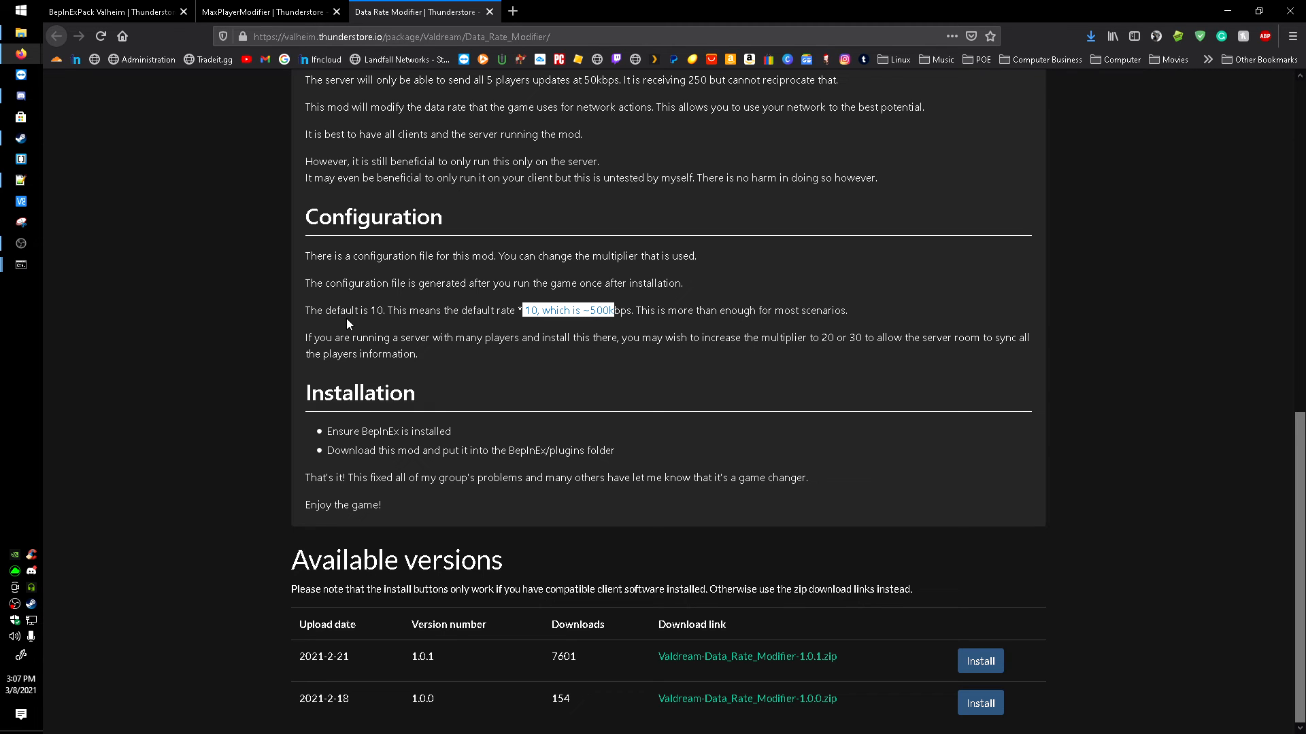
Step: Read the multiplier recommendation for servers with many players on the Data Rate Modifier page
{"action": "left_click_drag", "start_coordinate": [335, 337], "coordinate": [863, 339]}
{"action": "left_click", "coordinate": [815, 338]}
{"action": "left_click", "coordinate": [864, 339]}
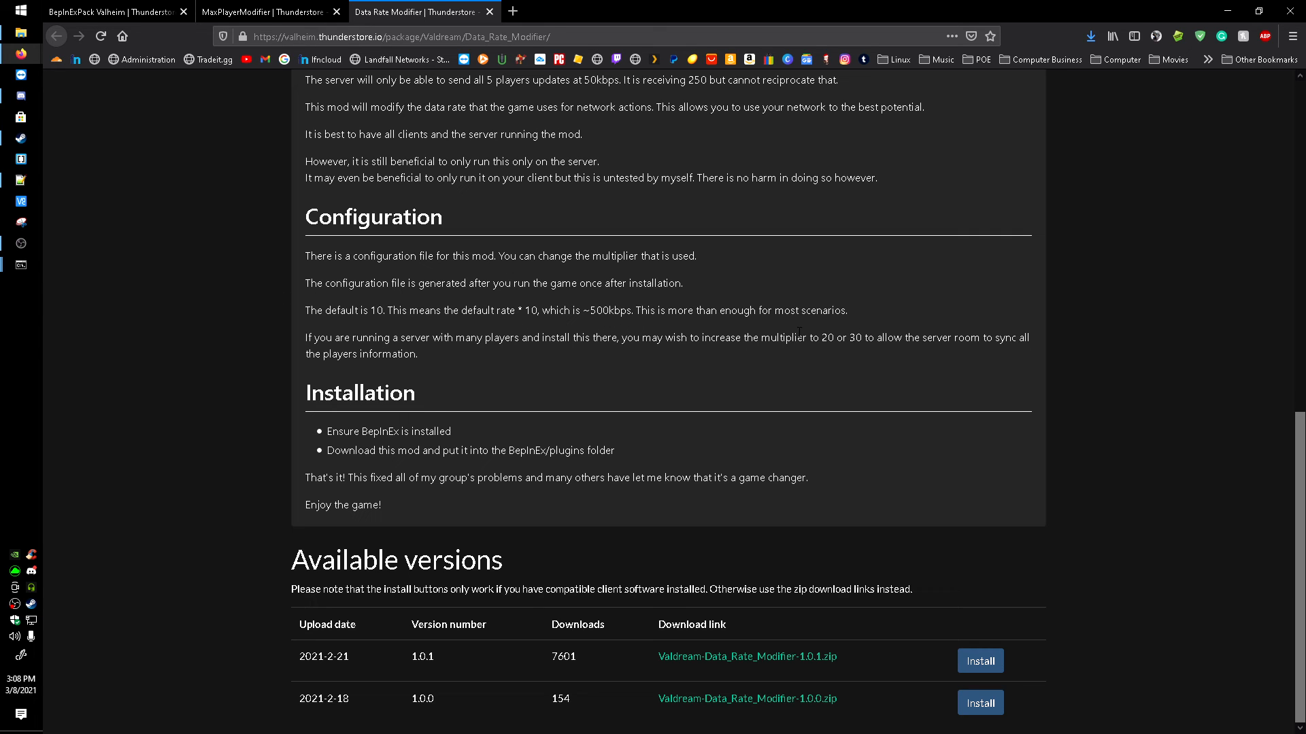
{"action": "left_click_drag", "start_coordinate": [823, 338], "coordinate": [865, 338]}
{"action": "left_click", "coordinate": [843, 338]}
{"action": "triple_click", "coordinate": [424, 352]}
{"action": "left_click", "coordinate": [344, 317]}
{"action": "left_click_drag", "start_coordinate": [525, 333], "coordinate": [683, 361]}
{"action": "left_click", "coordinate": [684, 362]}
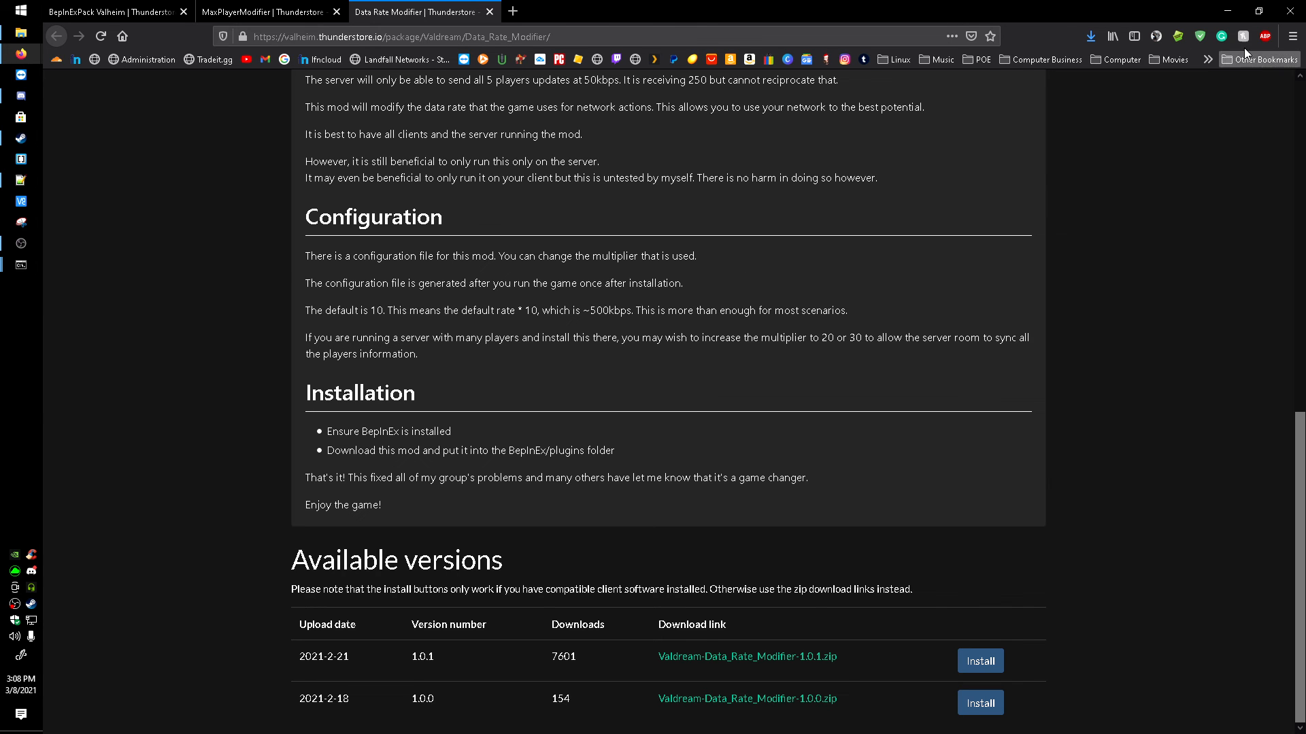
Step: Minimize Firefox and close Notepad++ to return to the BepInEx config folder
{"action": "left_click", "coordinate": [1226, 12]}
{"action": "left_click", "coordinate": [374, 367]}
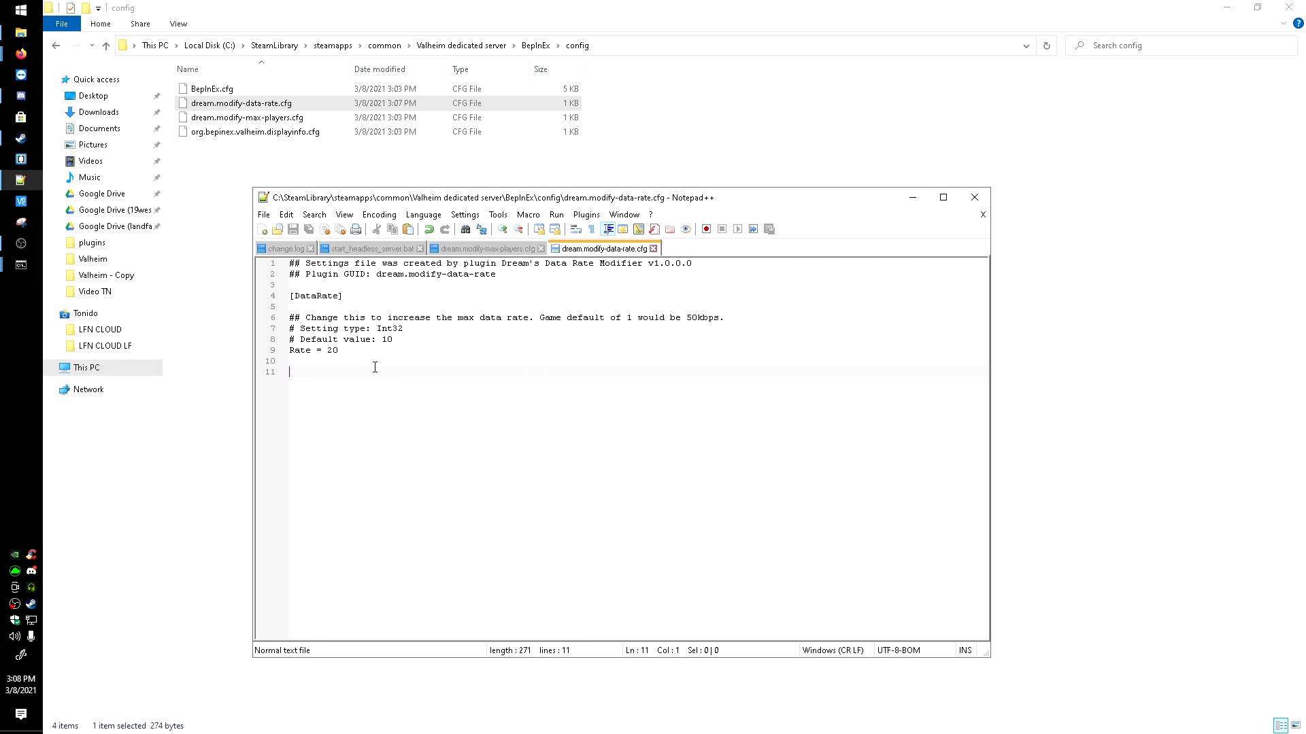
{"action": "left_click", "coordinate": [974, 198]}
Step: Bring the BepInEx Valheim Server console to the front and move it over the config folder window
{"action": "mouse_move", "coordinate": [21, 266]}
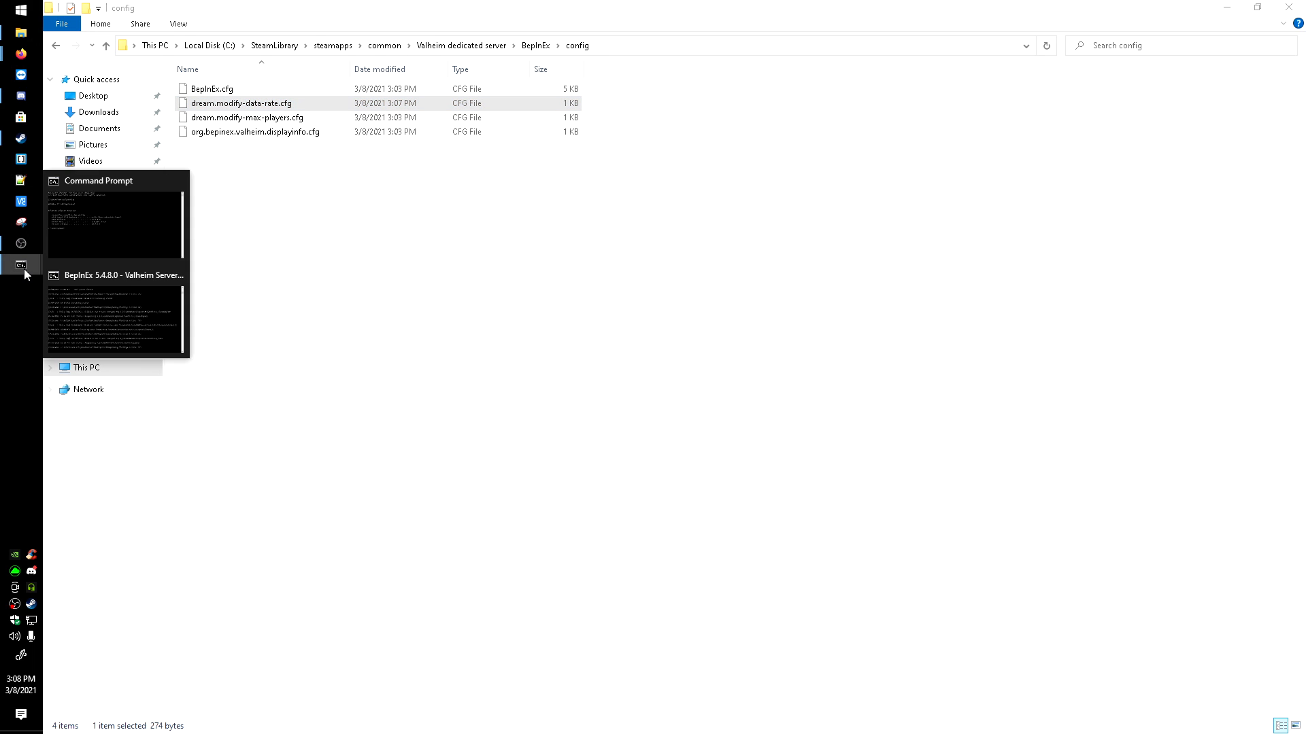
{"action": "left_click", "coordinate": [95, 295]}
{"action": "left_click_drag", "start_coordinate": [824, 371], "coordinate": [618, 250]}
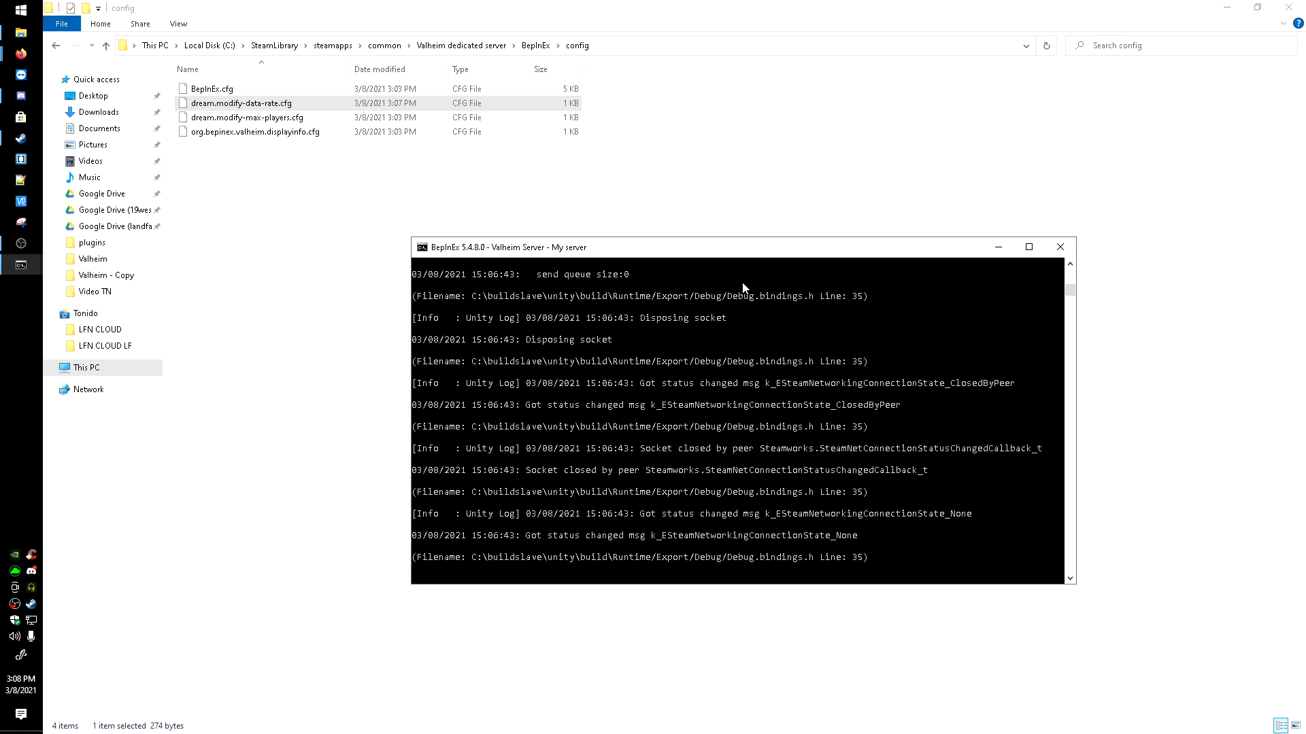